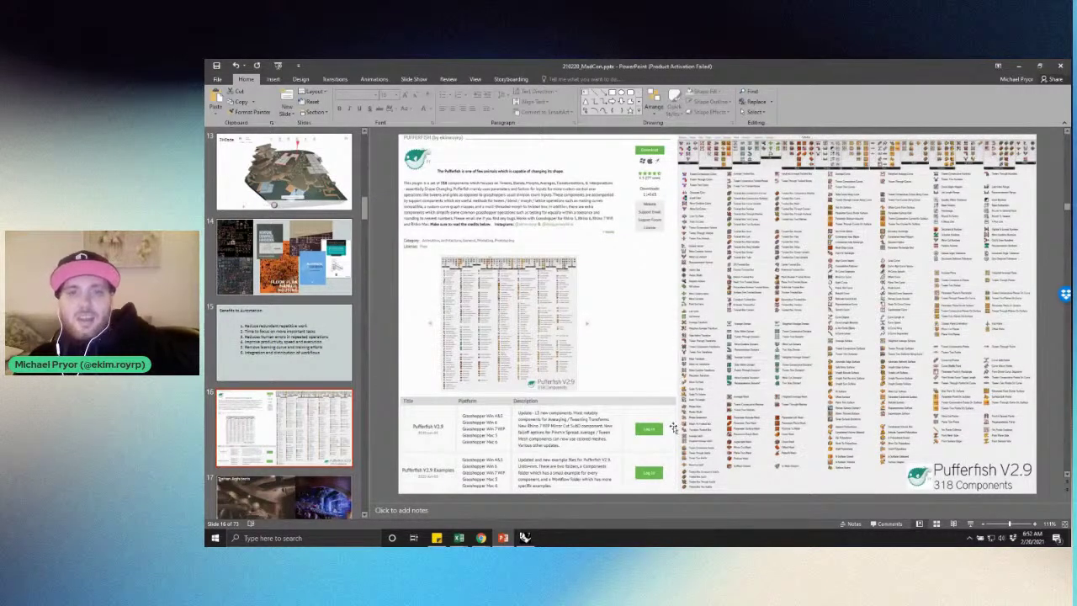
# Switch to Chrome and examine the Pufferfish plugin's description on its food4Rhino page
pyautogui.moveTo(478, 539)
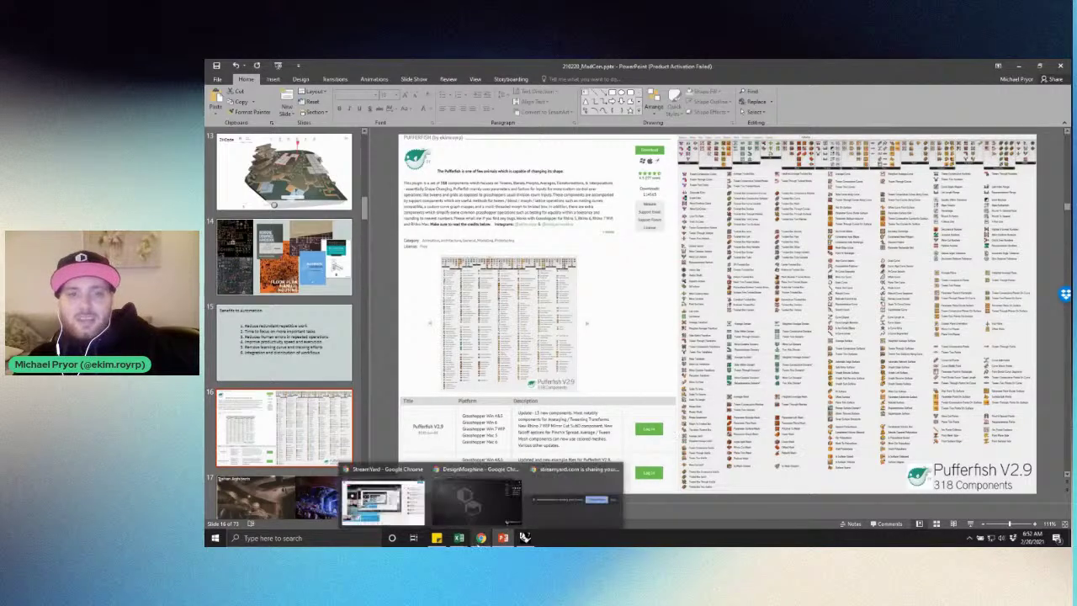
pyautogui.click(474, 500)
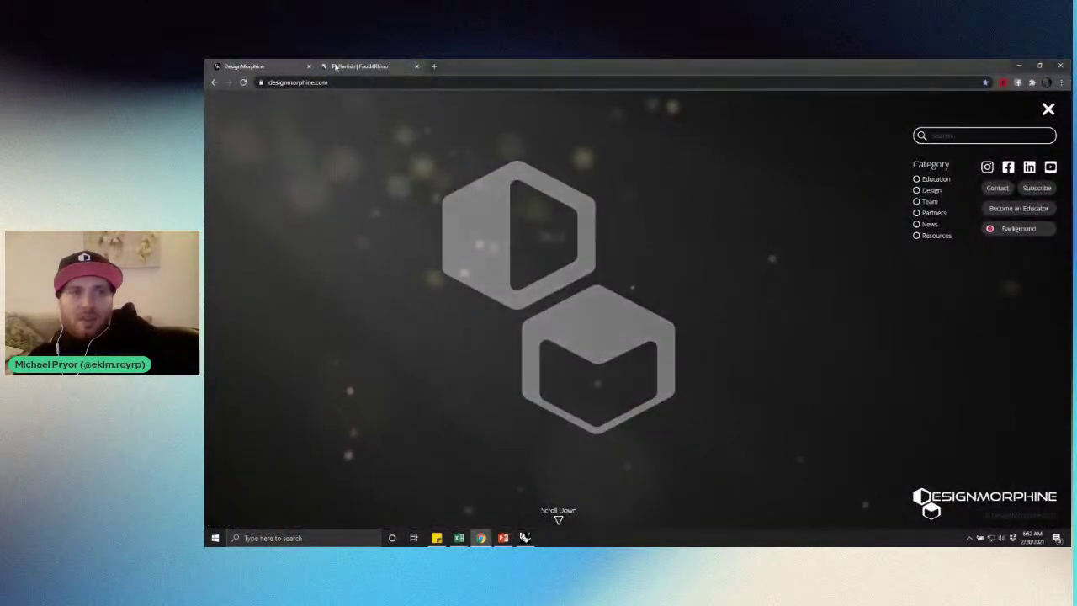
pyautogui.click(336, 67)
pyautogui.moveTo(358, 82)
pyautogui.mouseDown()
pyautogui.moveTo(267, 84)
pyautogui.moveTo(361, 81)
pyautogui.mouseUp()
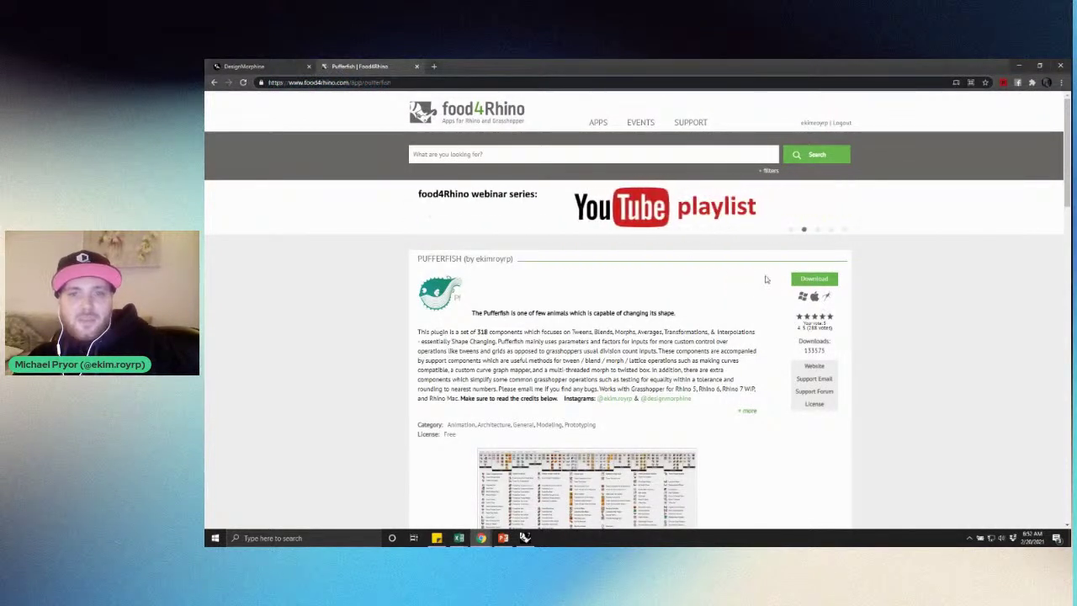
pyautogui.scroll(-1, 675, 350)
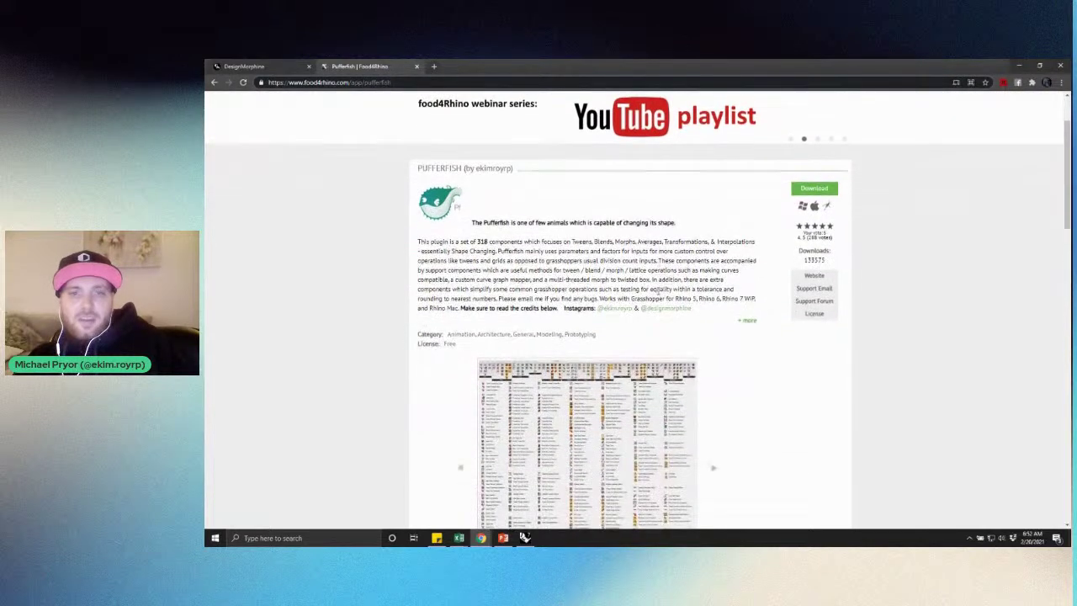
pyautogui.scroll(-1, 595, 241)
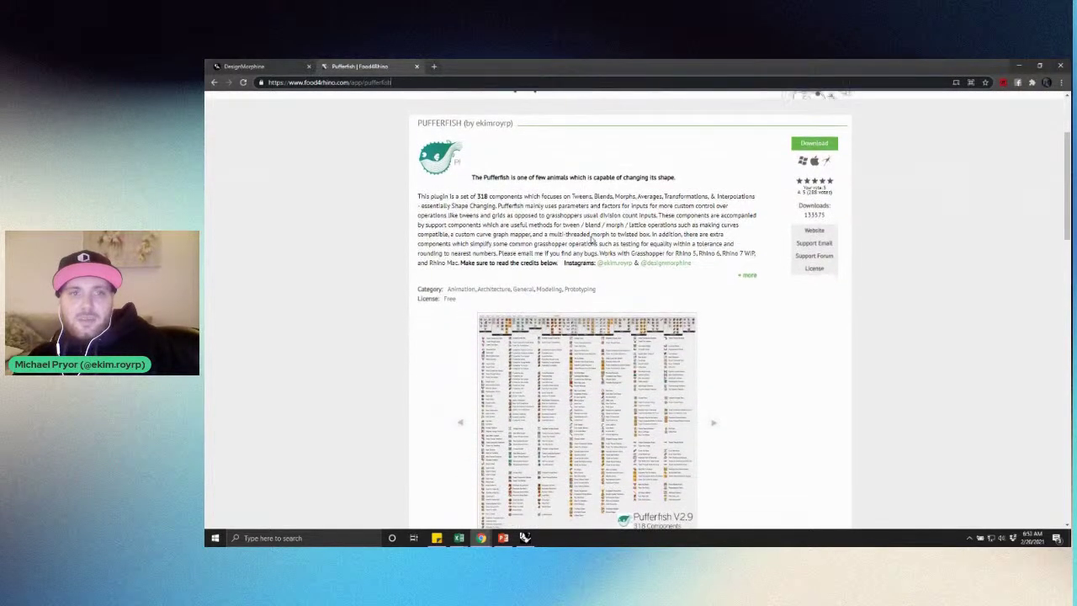
pyautogui.scroll(1, 591, 241)
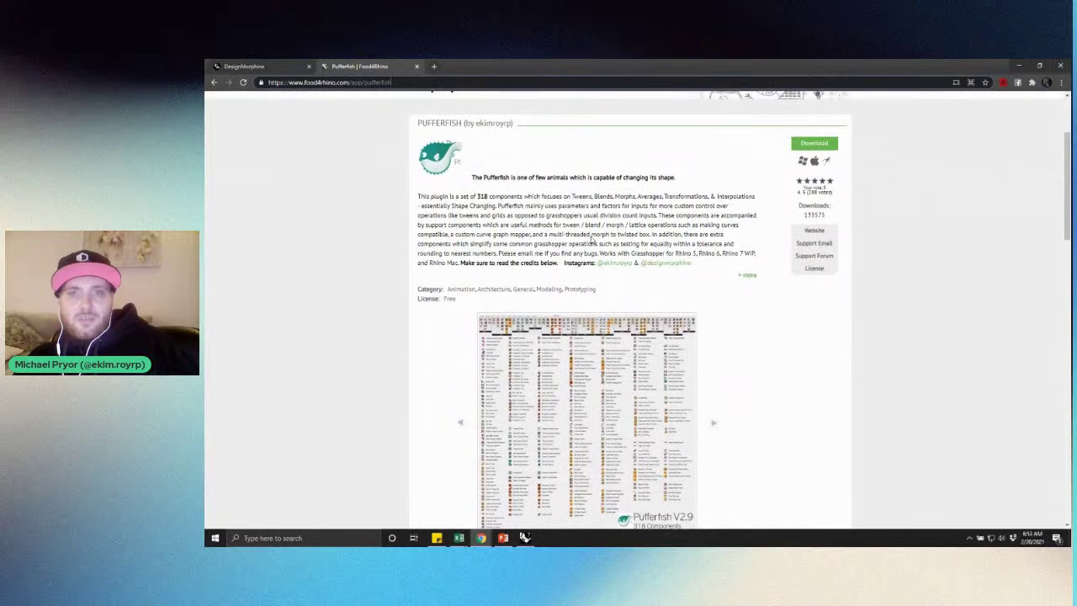
pyautogui.moveTo(833, 217); pyautogui.dragTo(803, 221)
pyautogui.click(794, 221)
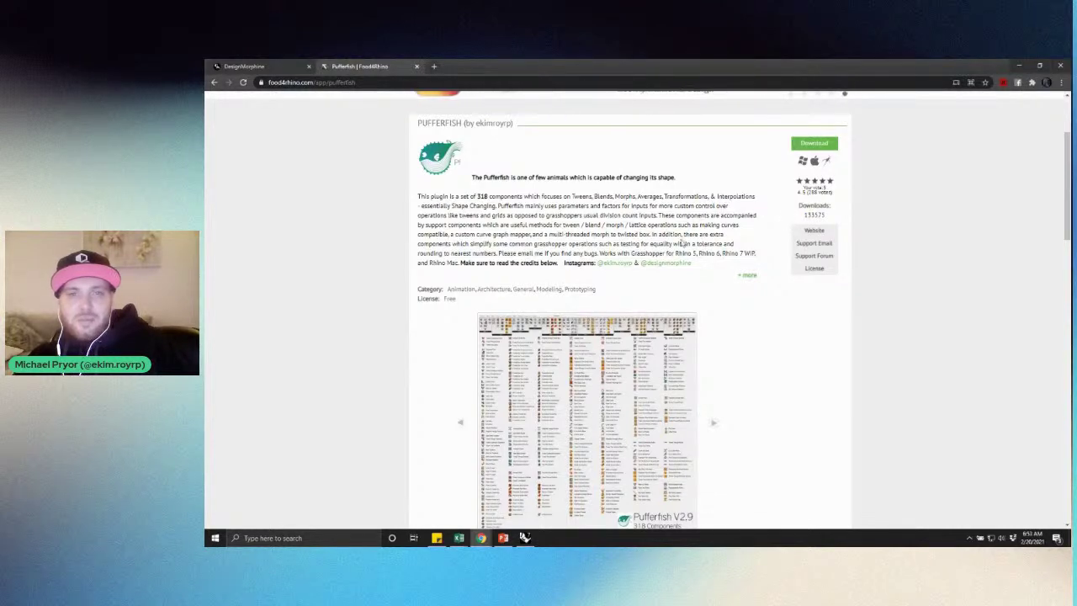
# Look through the Pufferfish downloads table, including the V2.9 plugin and V2.9 Examples entries
pyautogui.scroll(-4, 681, 244)
pyautogui.scroll(-5, 673, 246)
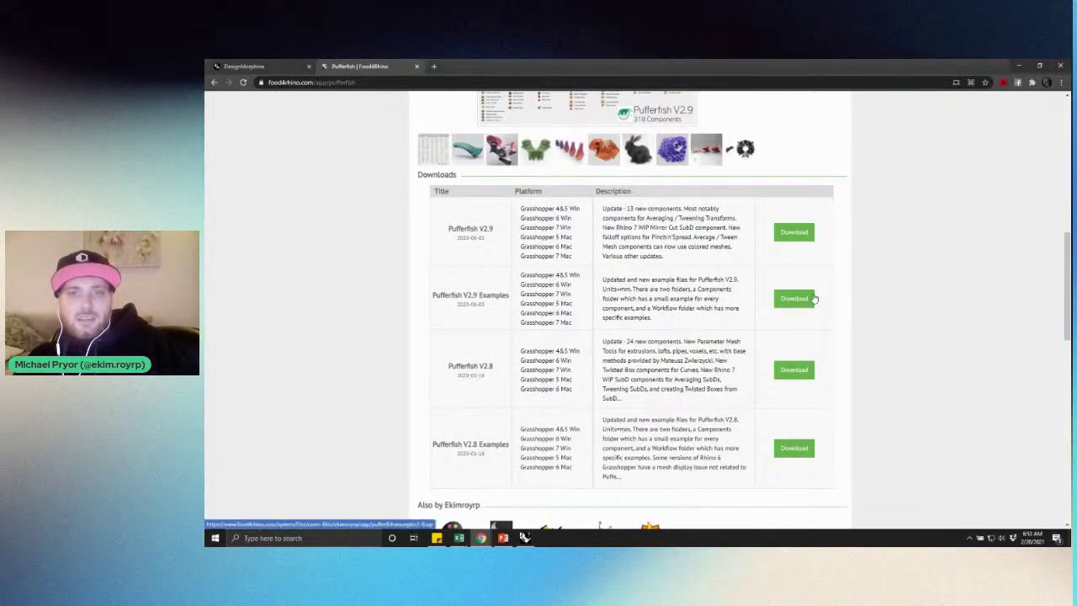
pyautogui.scroll(2, 812, 299)
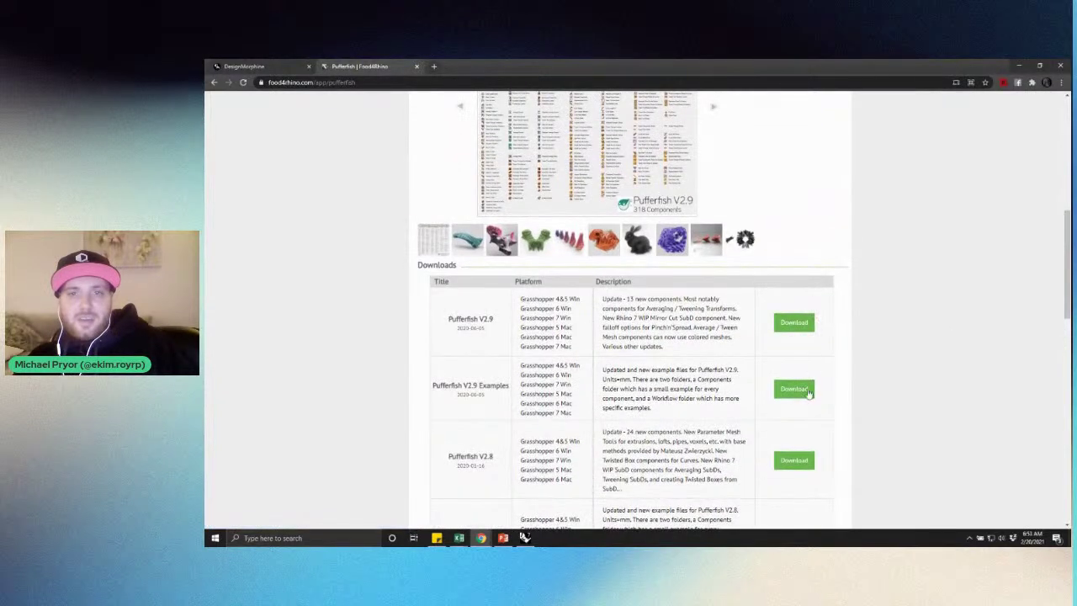
pyautogui.scroll(1, 809, 394)
pyautogui.scroll(2, 808, 392)
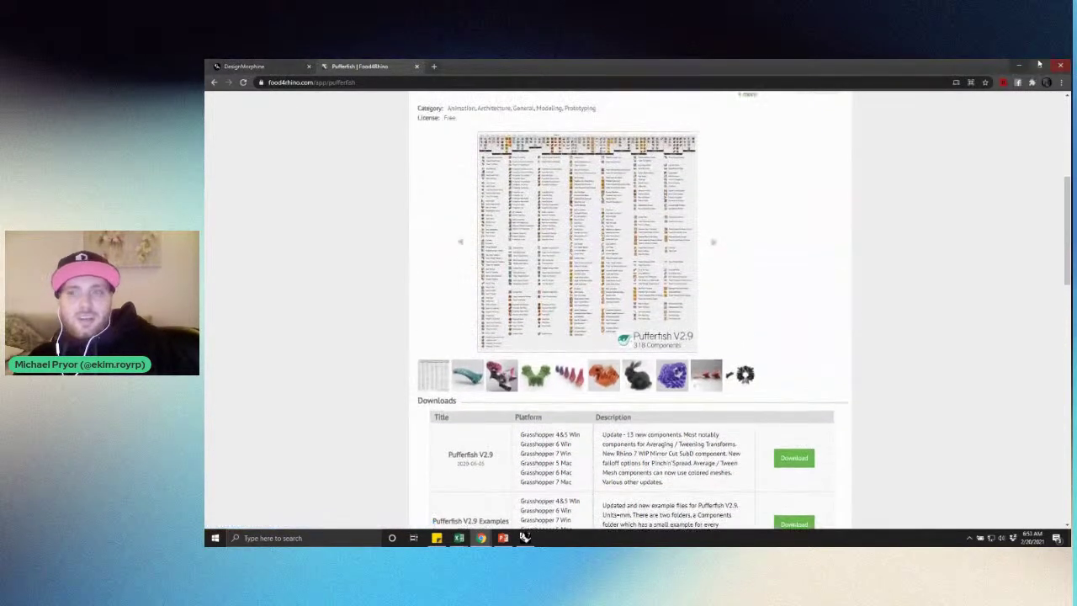
# Return to the PowerPoint presentation and view the first Trahan Architects slide with the theatre photos
pyautogui.click(502, 538)
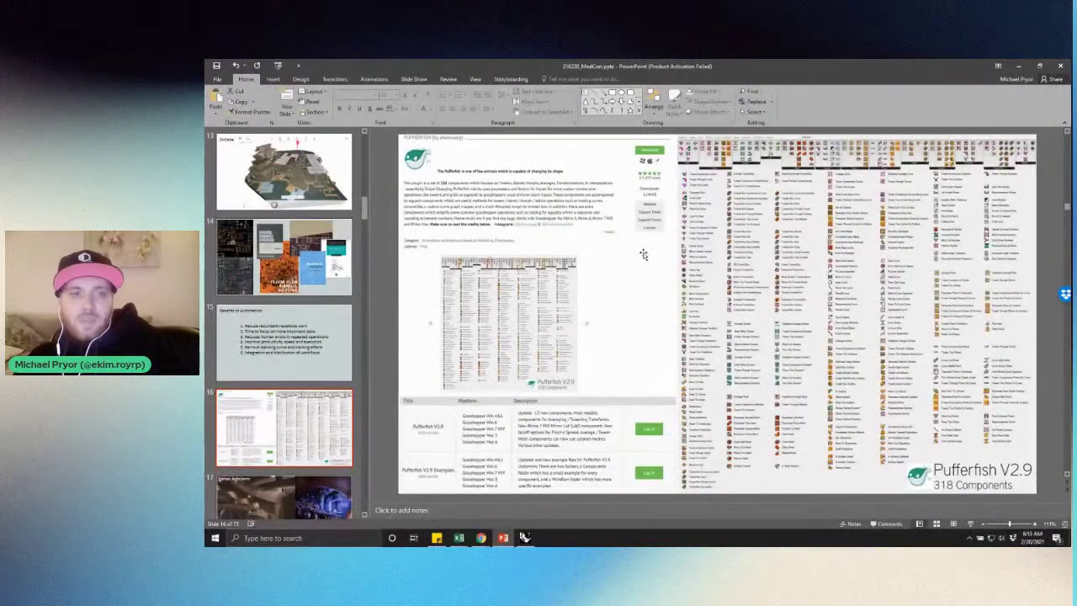
pyautogui.scroll(-1, 643, 252)
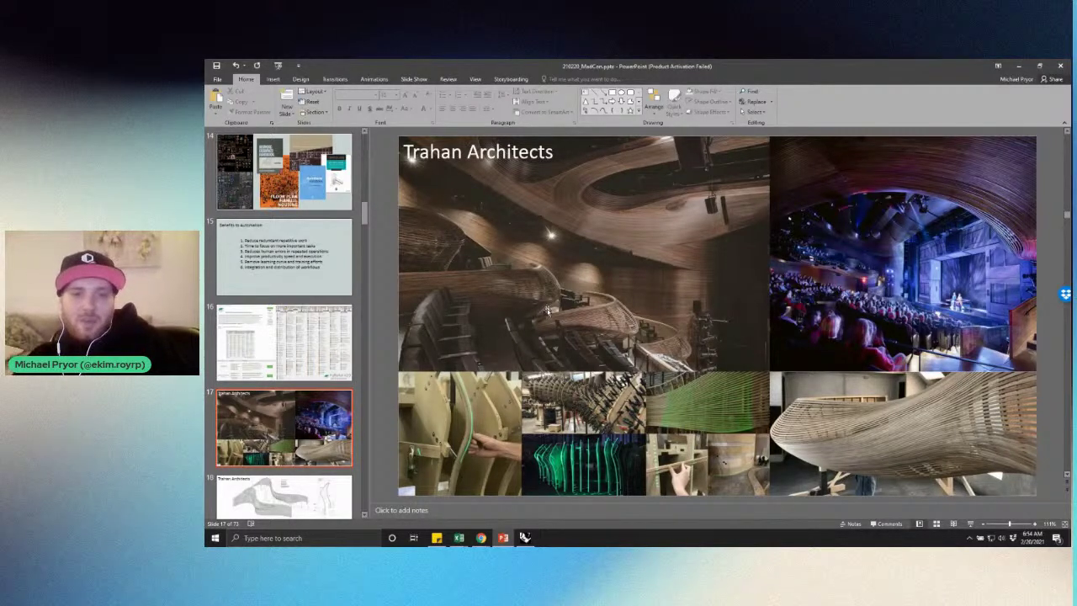
pyautogui.moveTo(494, 231); pyautogui.dragTo(509, 182)
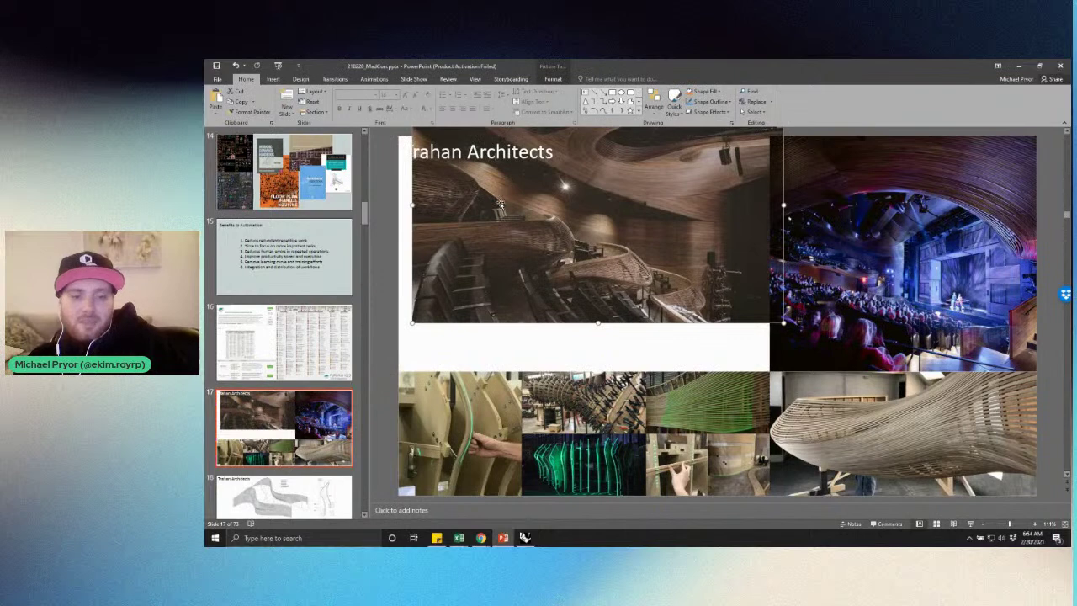
pyautogui.hotkey('ctrl', 'z')
pyautogui.press('Escape')
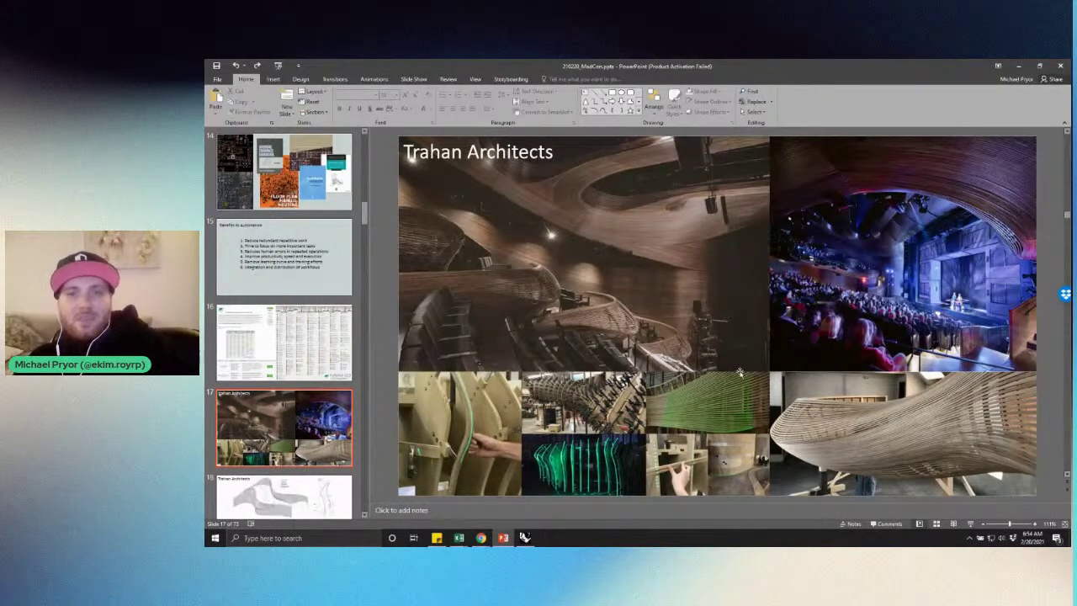
# View the Trahan Architects drawings slide and the slide comparing Extract Iso Curves with Tween Curves on Surface
pyautogui.scroll(-1, 693, 360)
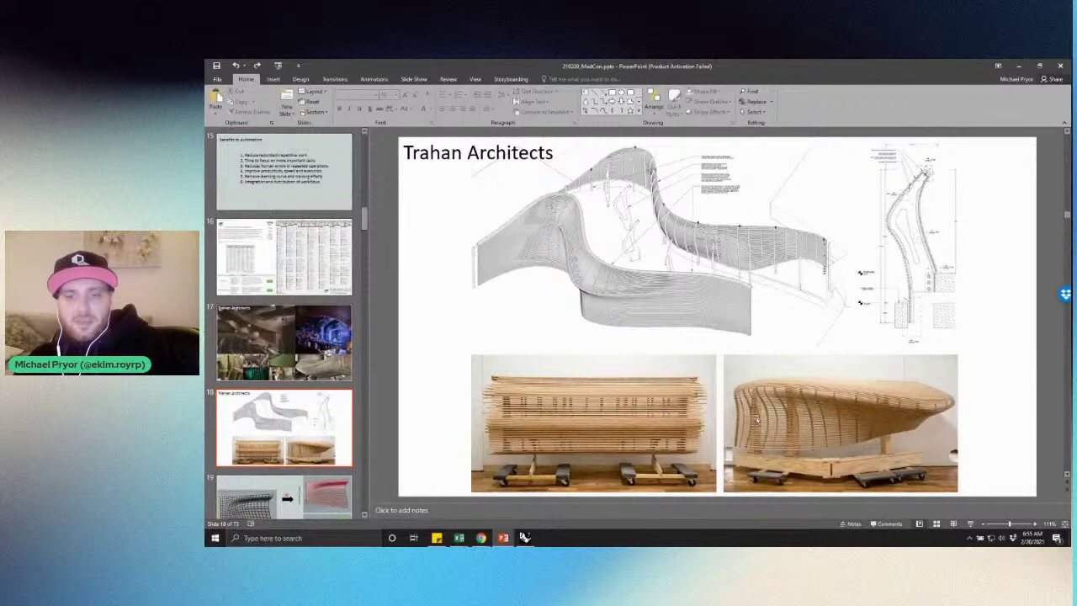
pyautogui.scroll(-2, 611, 413)
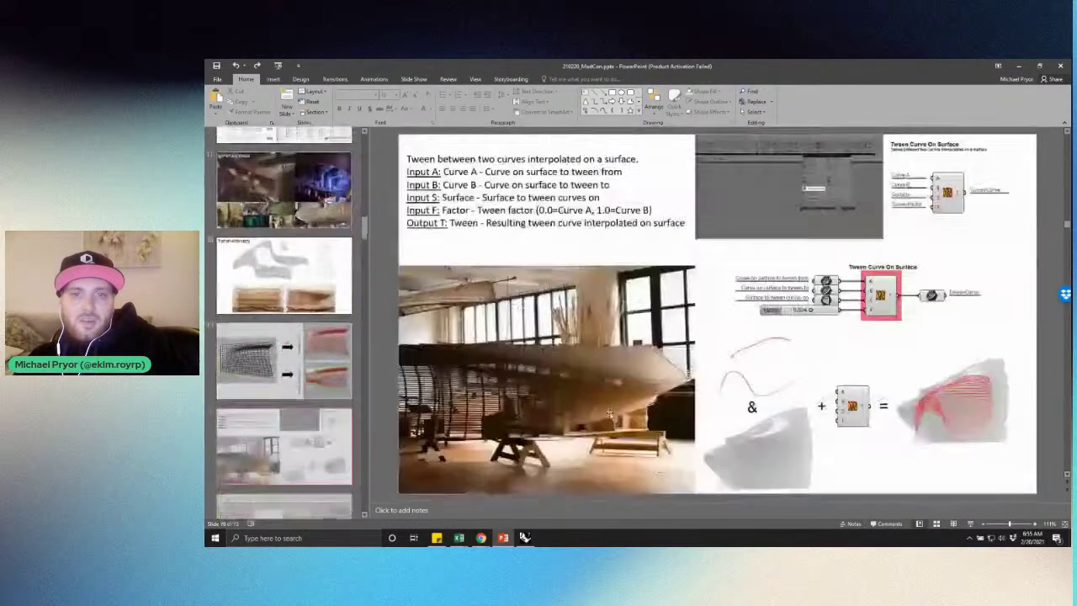
pyautogui.scroll(1, 610, 414)
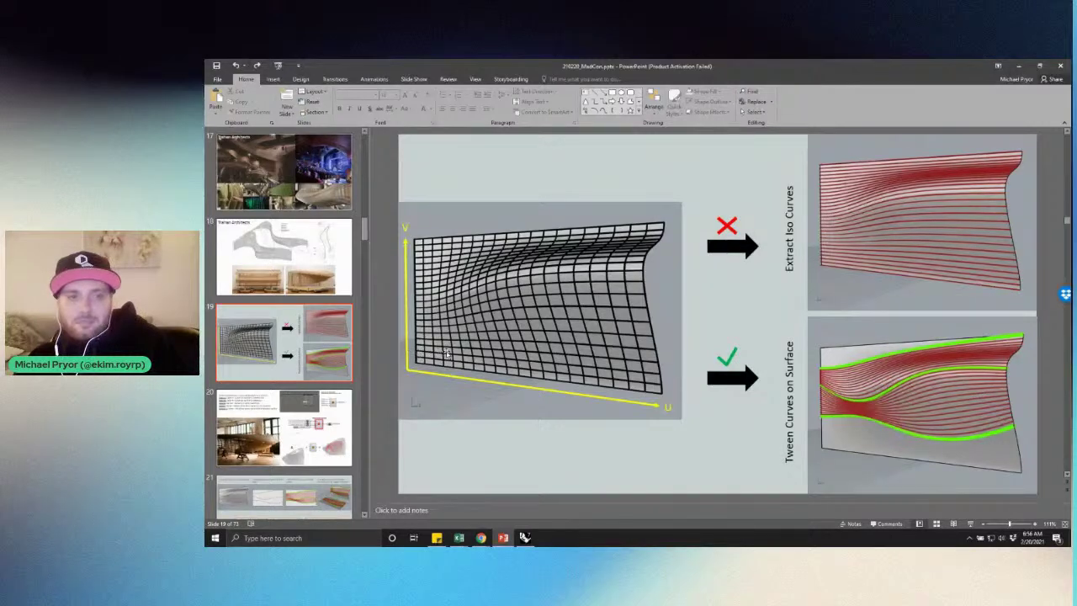
# Switch to Rhino and draw a rectangular plane surface from two corners in the perspective view
pyautogui.click(524, 537)
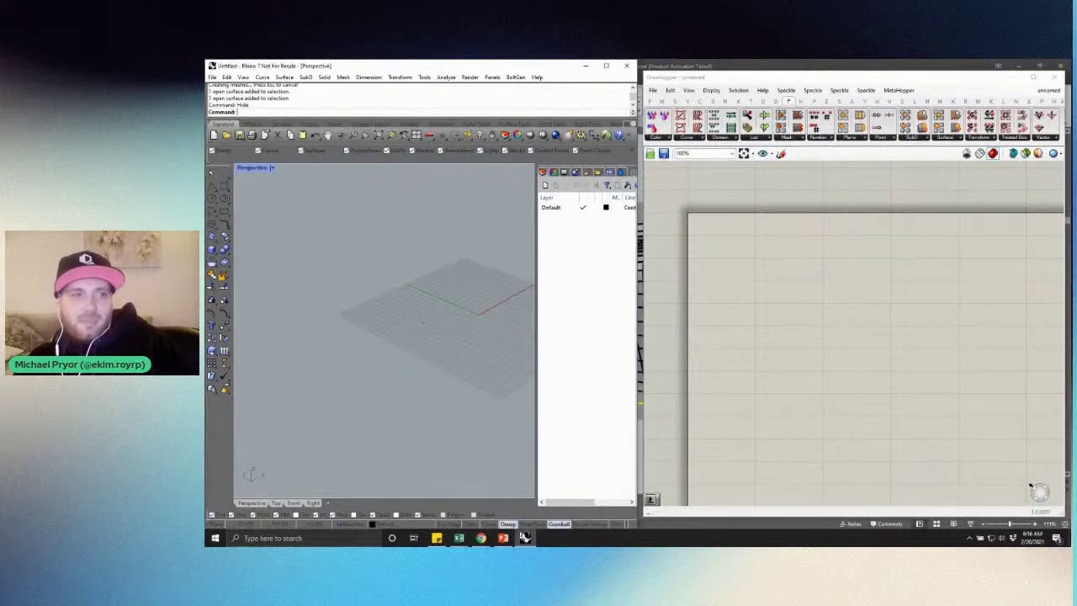
pyautogui.click(224, 186)
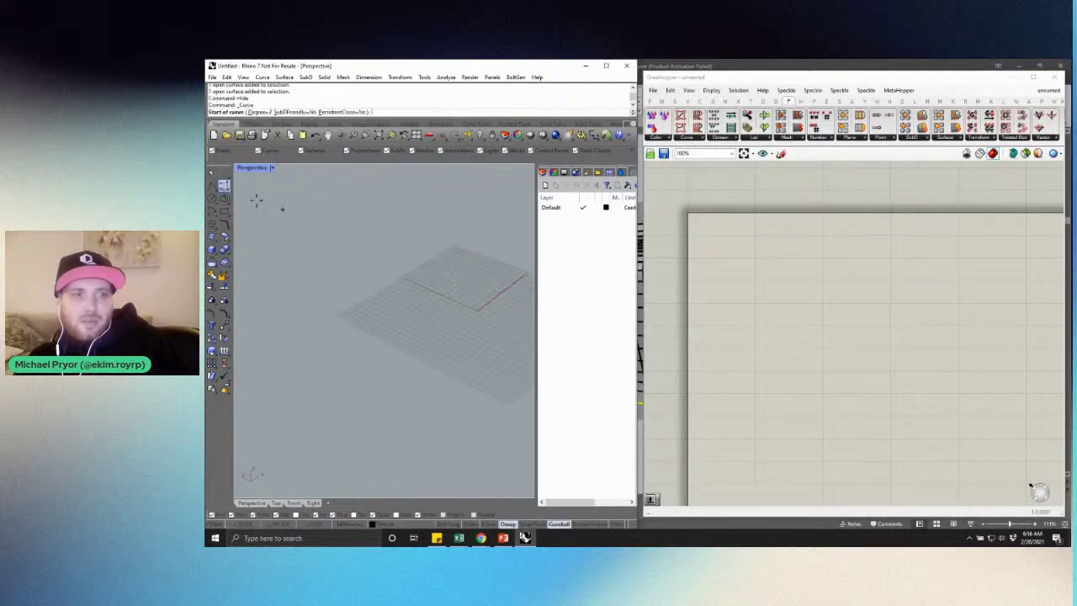
pyautogui.press('Escape')
pyautogui.click(212, 239)
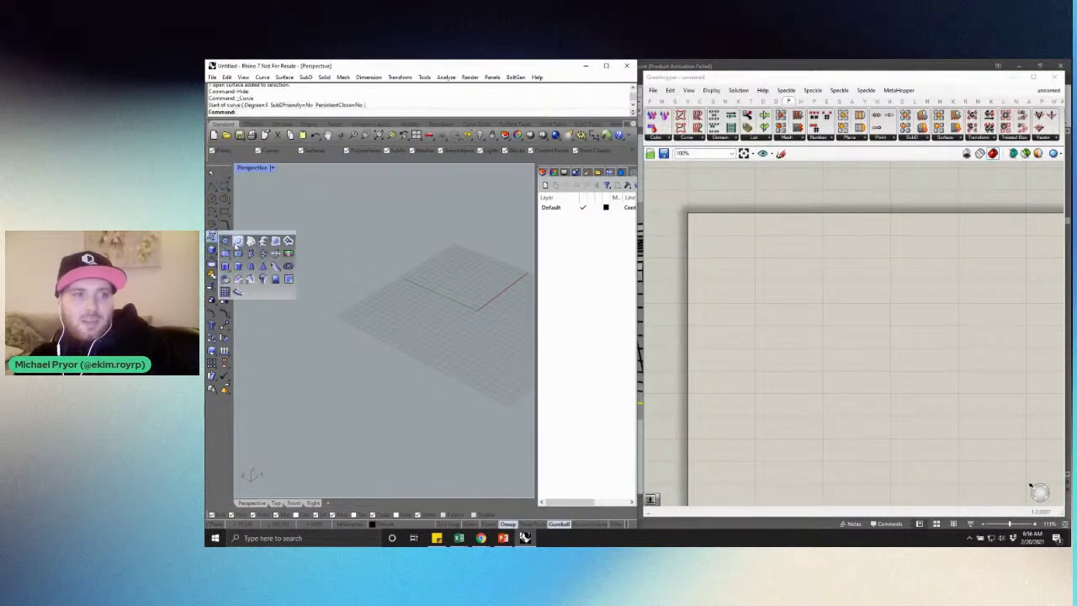
pyautogui.click(238, 241)
pyautogui.click(427, 344)
pyautogui.moveTo(428, 308); pyautogui.dragTo(481, 288, button='right')
pyautogui.click(509, 313)
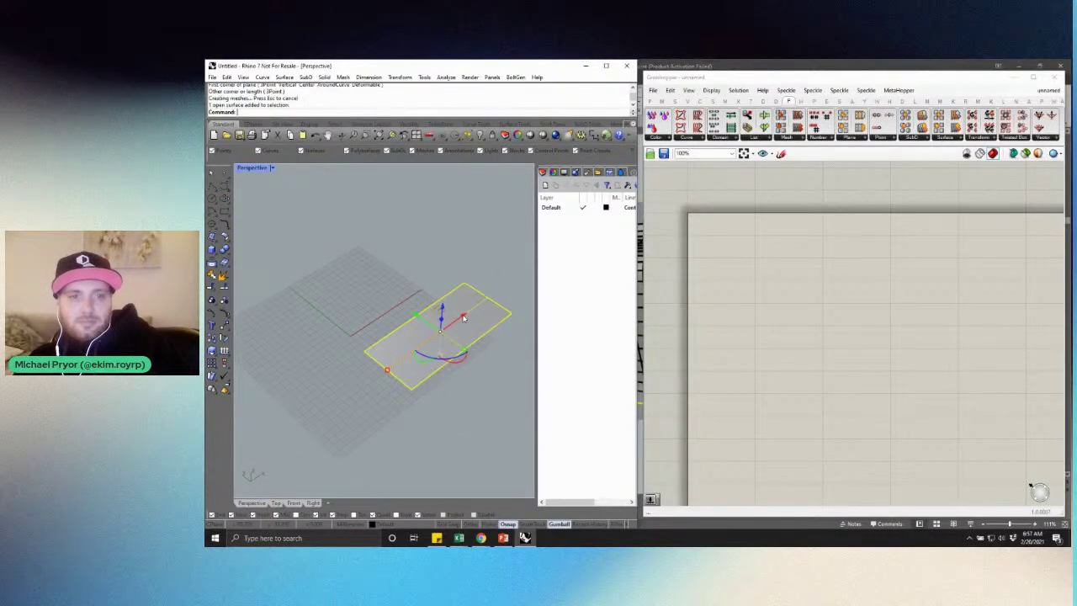
# Rebuild the plane surface with a point count of 5 and degree 3 in both U and V
pyautogui.write('Rebuild')
pyautogui.press('Return')
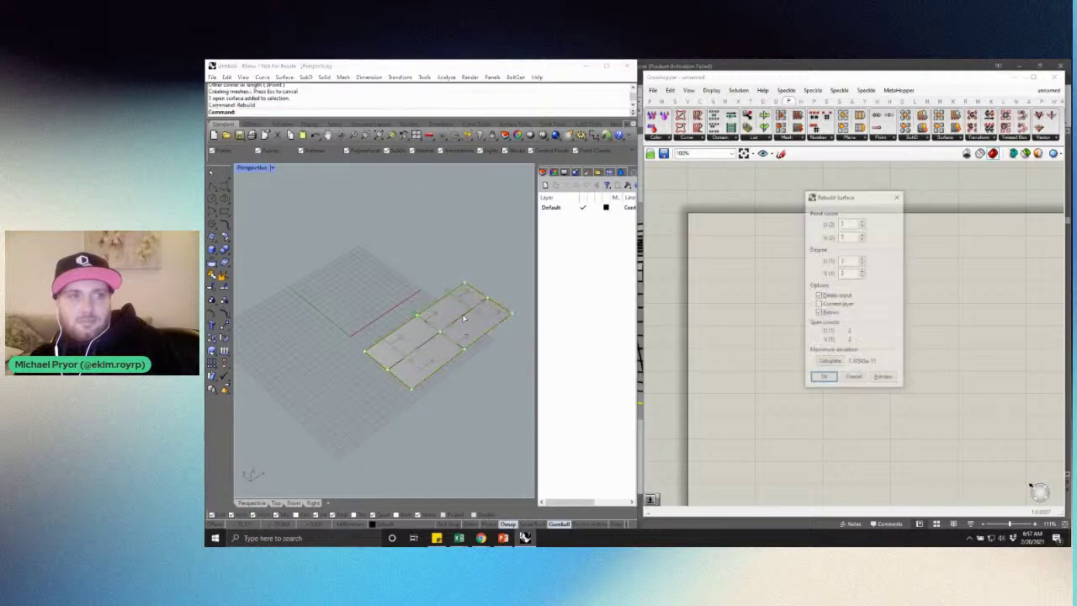
pyautogui.click(828, 382)
# Rotate the rebuilt surface so that it stands upright, perpendicular to the ground grid
pyautogui.moveTo(384, 347); pyautogui.dragTo(451, 342, button='right')
pyautogui.moveTo(437, 341); pyautogui.dragTo(408, 226)
pyautogui.click(408, 227)
pyautogui.scroll(-3, 409, 227)
pyautogui.moveTo(409, 228); pyautogui.dragTo(371, 253, button='right')
pyautogui.scroll(4, 390, 228)
pyautogui.click(381, 253)
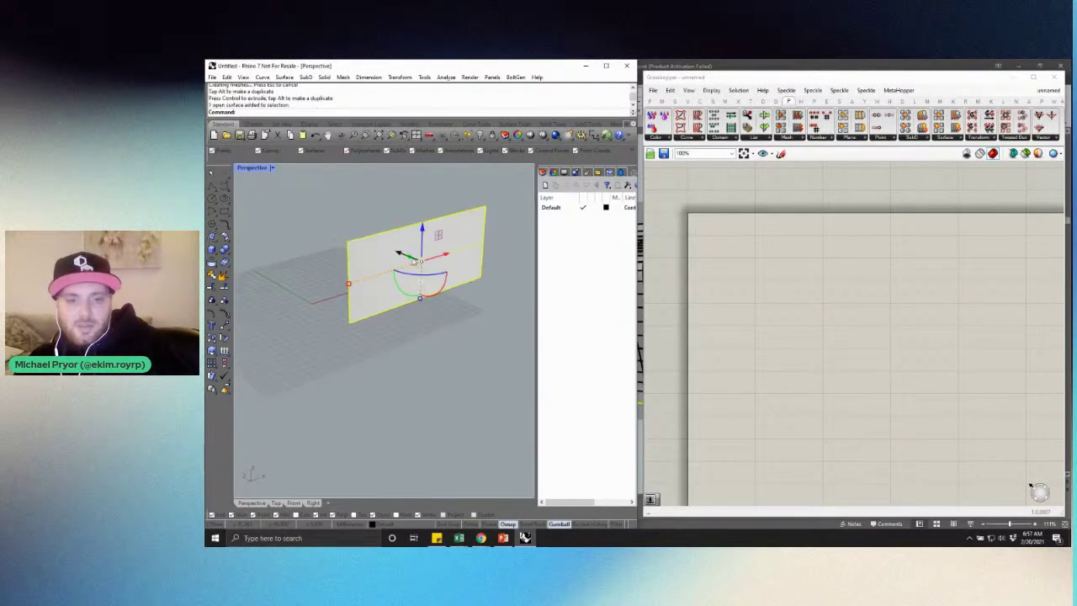
# Show the surface's control points and pull two interior points of the middle row out of its plane to form a bulge
pyautogui.press('F10')
pyautogui.click(462, 251)
pyautogui.click(461, 250)
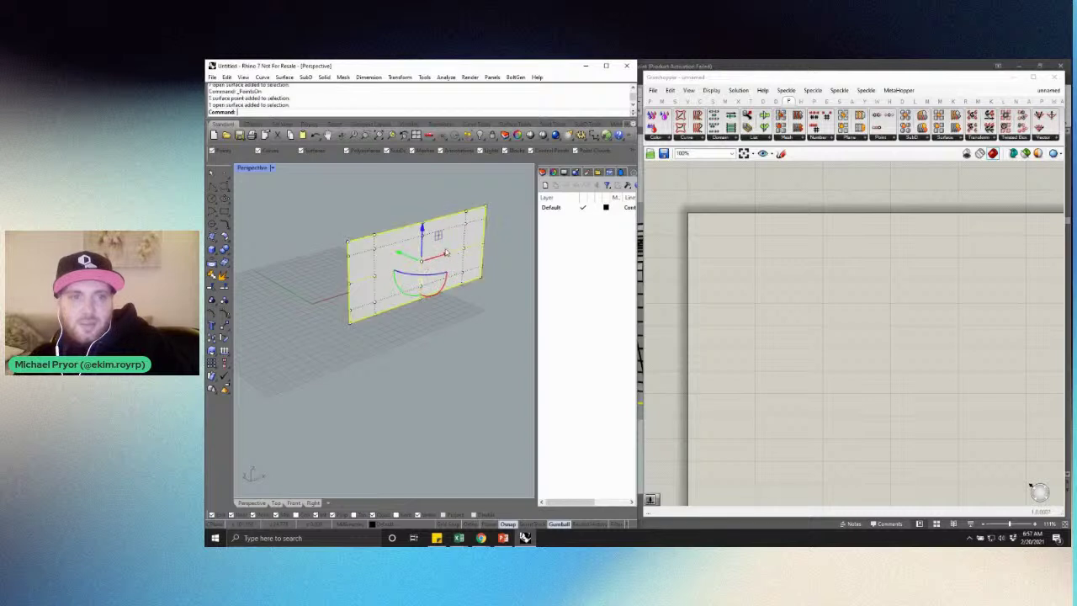
pyautogui.keyDown('ctrl'); pyautogui.click(460, 249); pyautogui.keyUp('ctrl')
pyautogui.click(467, 252)
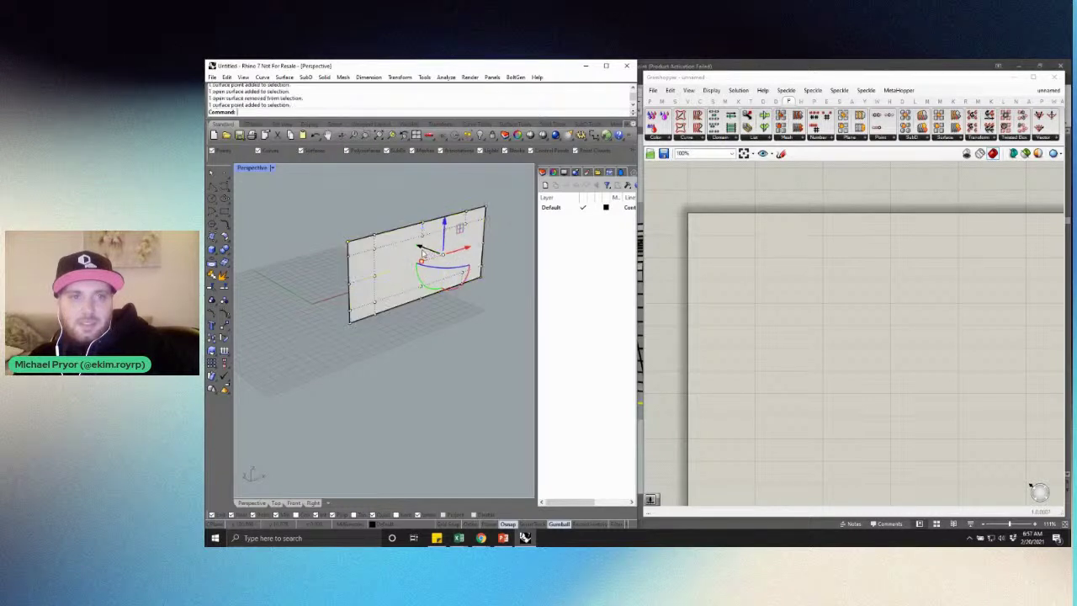
pyautogui.moveTo(467, 252); pyautogui.dragTo(479, 272)
pyautogui.click(462, 322)
# Select two of the bulge's interior control points and raise them together vertically
pyautogui.moveTo(462, 322); pyautogui.dragTo(323, 314, button='right')
pyautogui.click(305, 328)
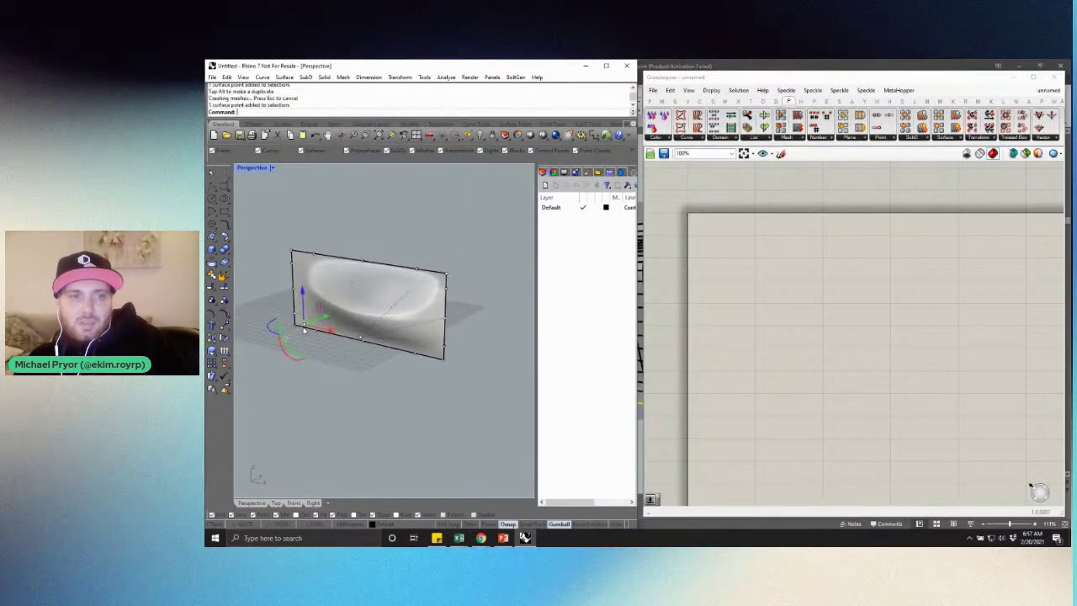
pyautogui.keyDown('shift'); pyautogui.click(359, 339); pyautogui.keyUp('shift')
pyautogui.moveTo(329, 299); pyautogui.dragTo(329, 261)
pyautogui.click(390, 239)
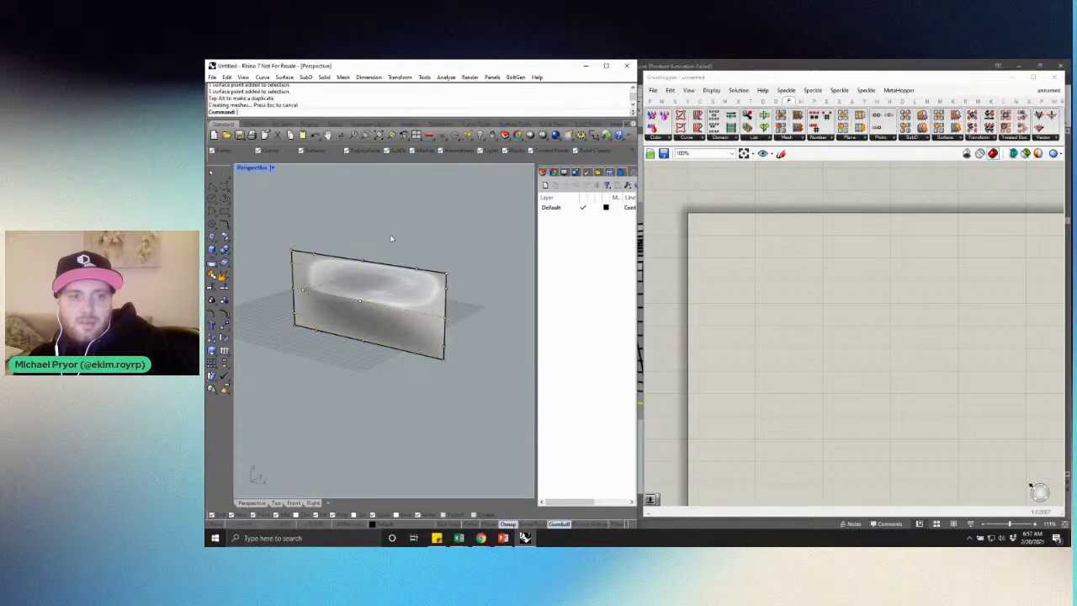
# Lower the bulge's central control point, raise the interior point near the surface's end, and hide the control points
pyautogui.moveTo(390, 238); pyautogui.dragTo(440, 238, button='right')
pyautogui.click(367, 300)
pyautogui.moveTo(365, 265); pyautogui.dragTo(367, 313)
pyautogui.click(442, 304)
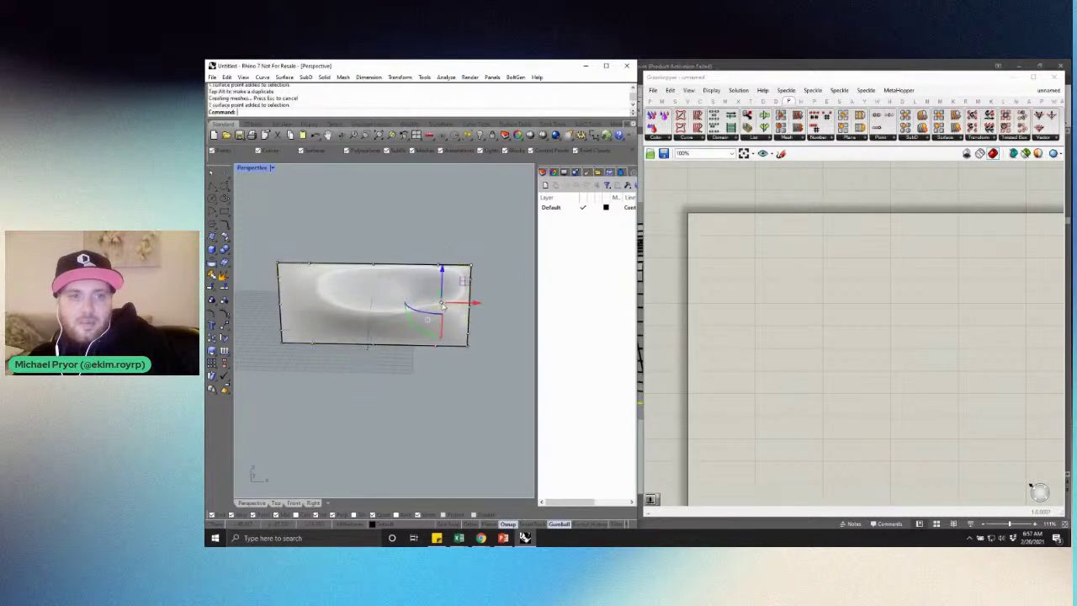
pyautogui.moveTo(442, 274); pyautogui.dragTo(471, 253)
pyautogui.click(471, 308)
pyautogui.press('Escape')
pyautogui.press('Escape')
# Inspect the sculpted surface's shape and isocurves from another angle
pyautogui.moveTo(471, 225); pyautogui.dragTo(383, 231, button='right')
pyautogui.moveTo(379, 296); pyautogui.dragTo(311, 306, button='right')
pyautogui.click(362, 299)
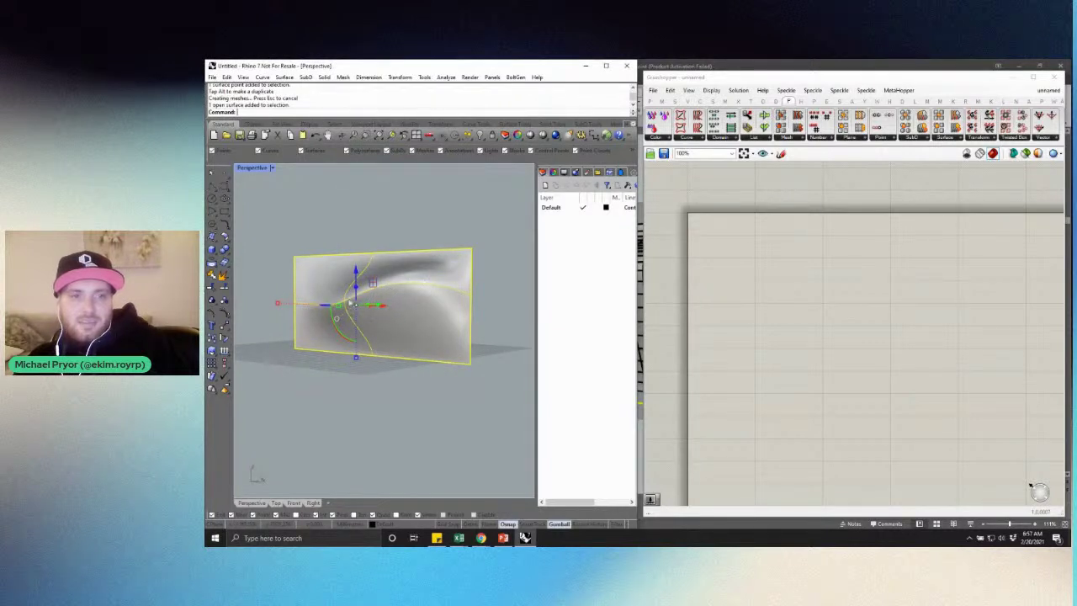
pyautogui.click(369, 374)
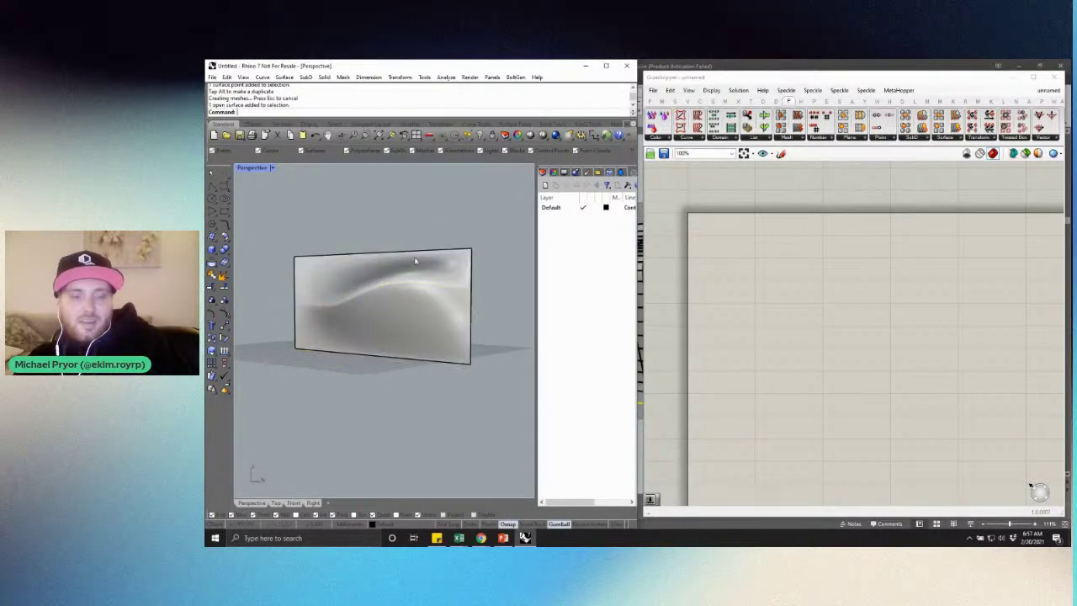
pyautogui.scroll(-2, 414, 257)
pyautogui.click(401, 301)
pyautogui.click(758, 325)
pyautogui.doubleClick(758, 326)
pyautogui.click(449, 205)
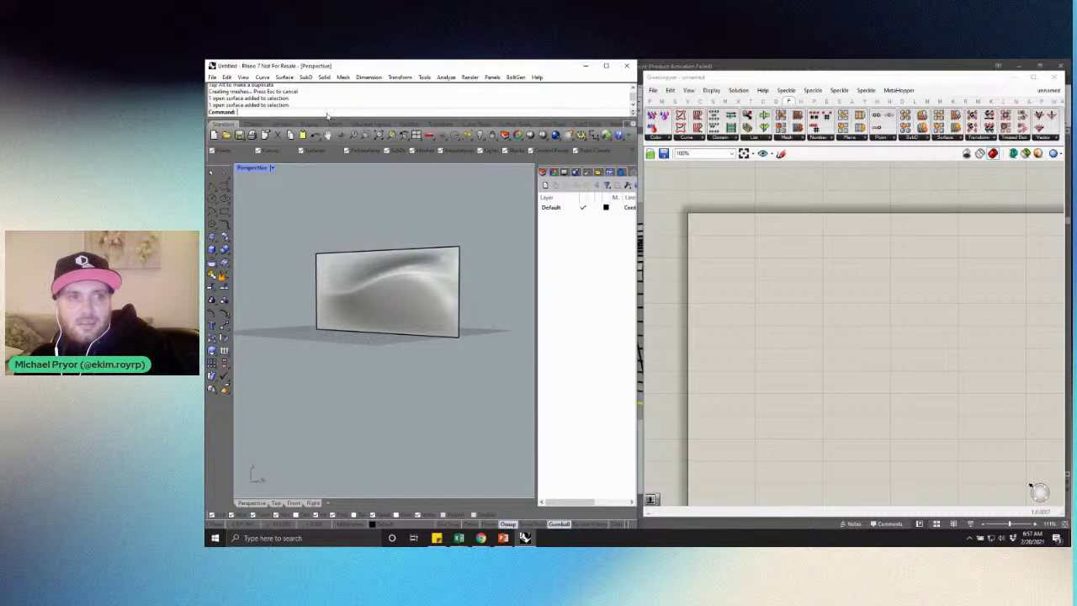
# Extract the sculpted surface's edges and isocurves as curves with ExtractWireframe
pyautogui.write('Ext')
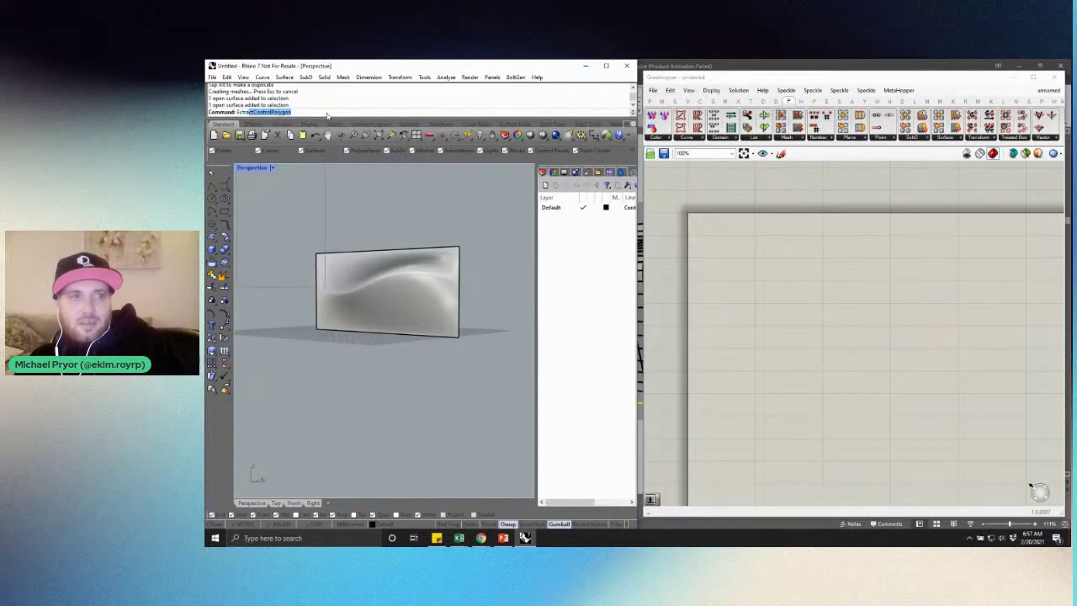
pyautogui.write('ractWire')
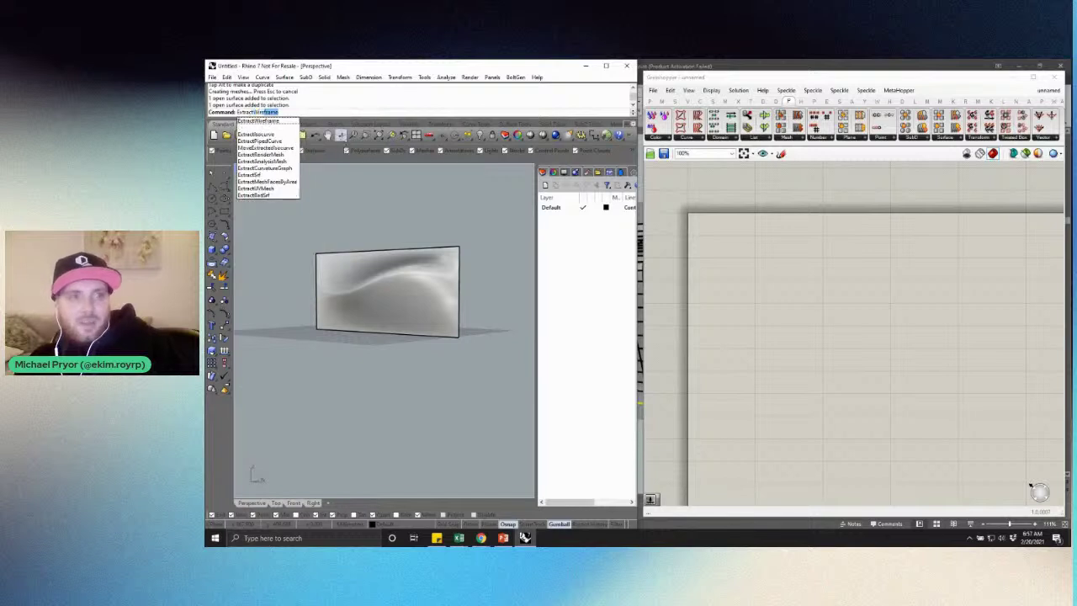
pyautogui.press('Return')
pyautogui.click(391, 274)
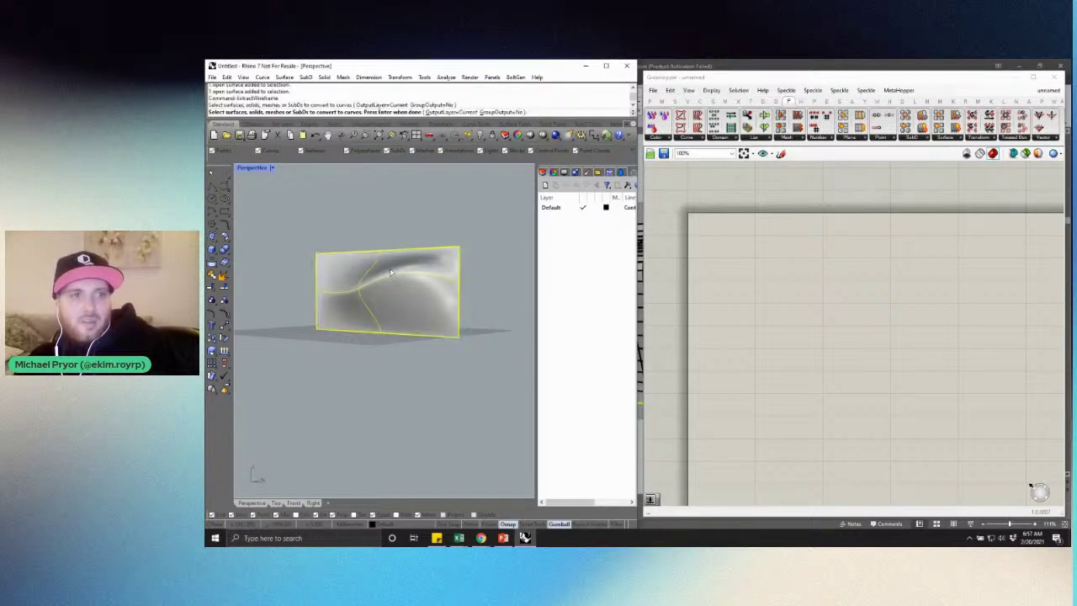
pyautogui.press('Return')
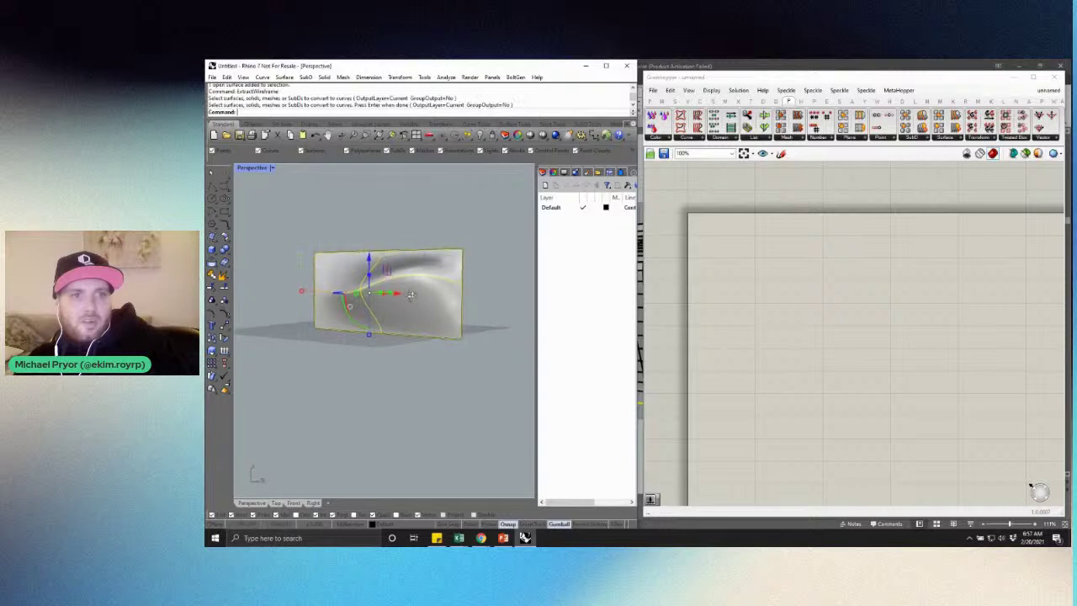
# Undo the wireframe extraction on the sculpted surface
pyautogui.press('Escape')
pyautogui.scroll(4, 361, 291)
pyautogui.moveTo(361, 291); pyautogui.dragTo(375, 291, button='right')
pyautogui.scroll(-2, 379, 204)
pyautogui.moveTo(379, 204); pyautogui.dragTo(398, 233, button='right')
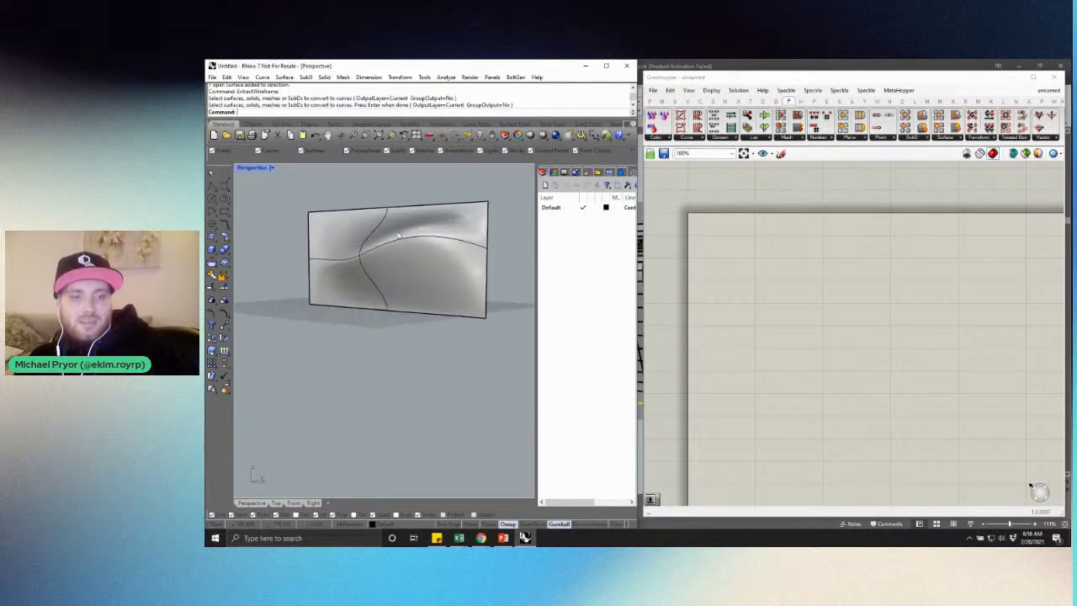
pyautogui.hotkey('ctrl', 'z')
# Add a Surface parameter to the Grasshopper canvas and set the sculpted Rhino surface as its single surface
pyautogui.doubleClick(843, 377)
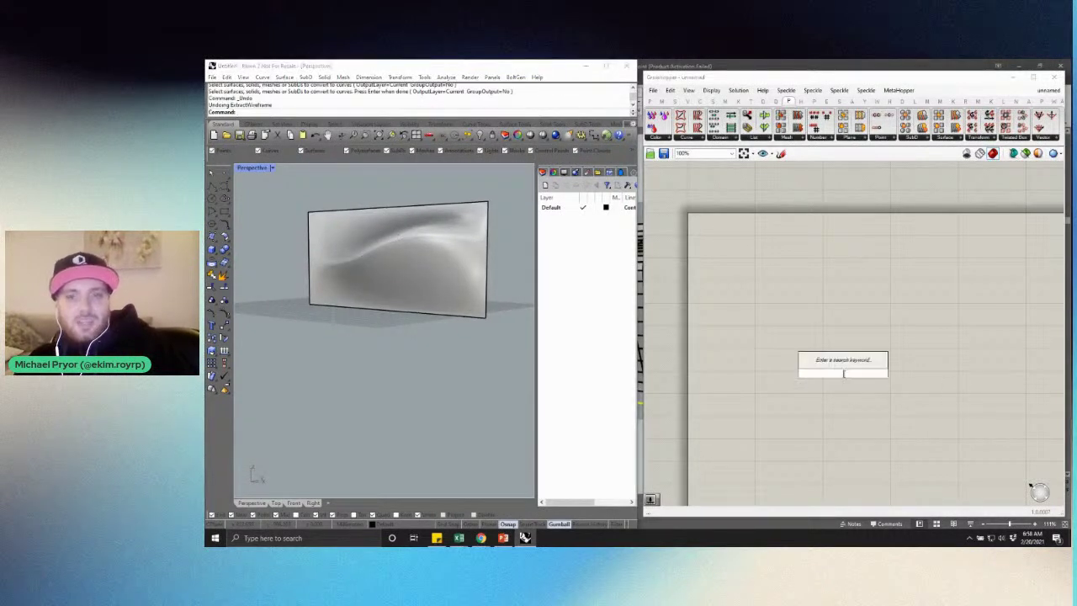
pyautogui.write('surface')
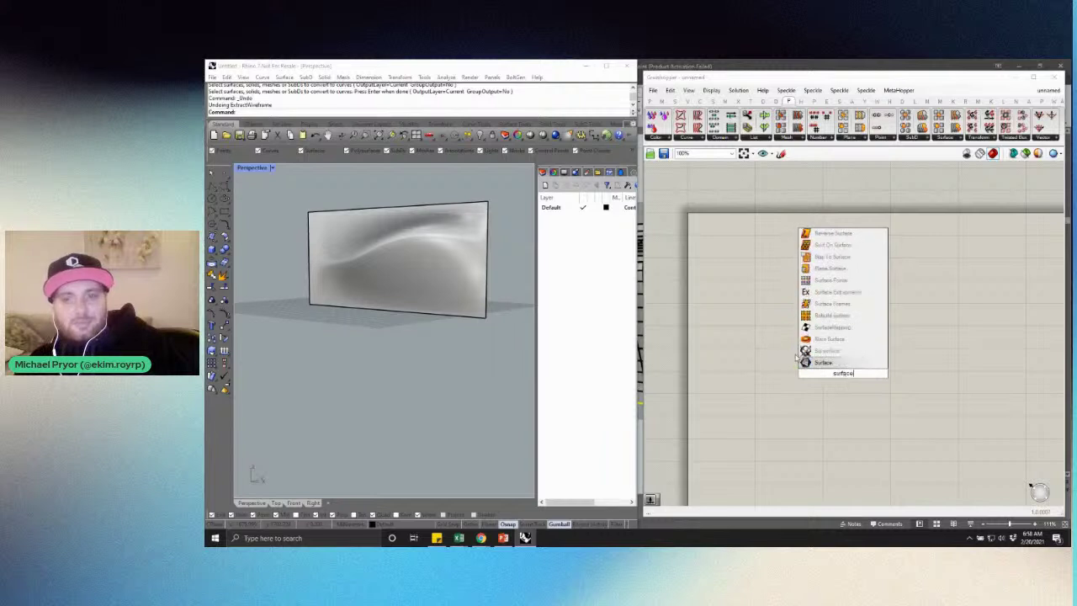
pyautogui.click(831, 363)
pyautogui.moveTo(844, 373); pyautogui.dragTo(789, 324)
pyautogui.click(379, 217)
pyautogui.click(379, 217)
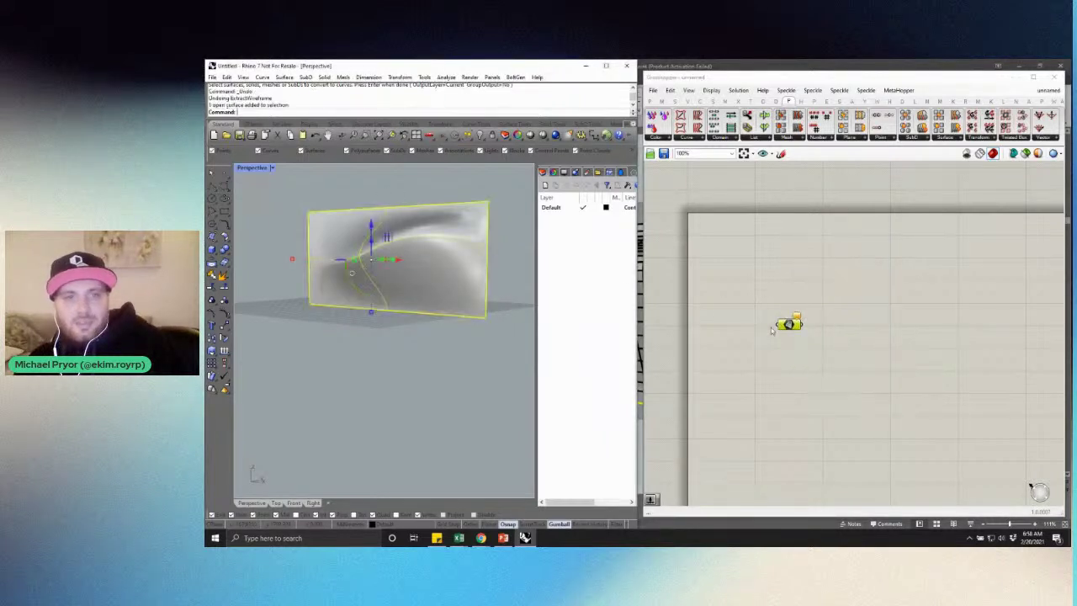
pyautogui.click(789, 327)
pyautogui.rightClick(794, 328)
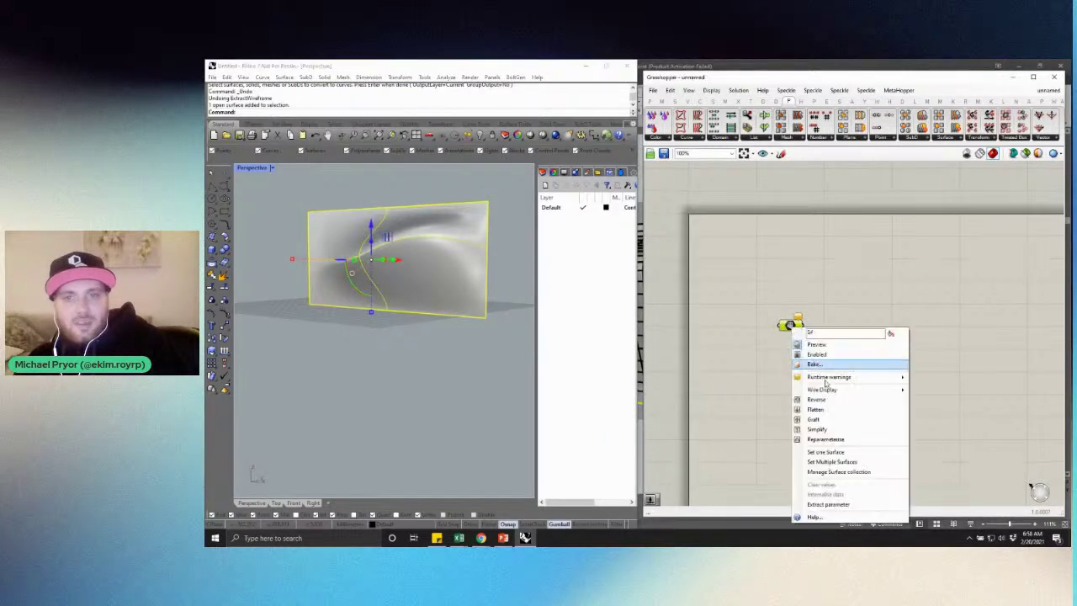
pyautogui.click(829, 450)
pyautogui.moveTo(789, 325); pyautogui.dragTo(729, 269)
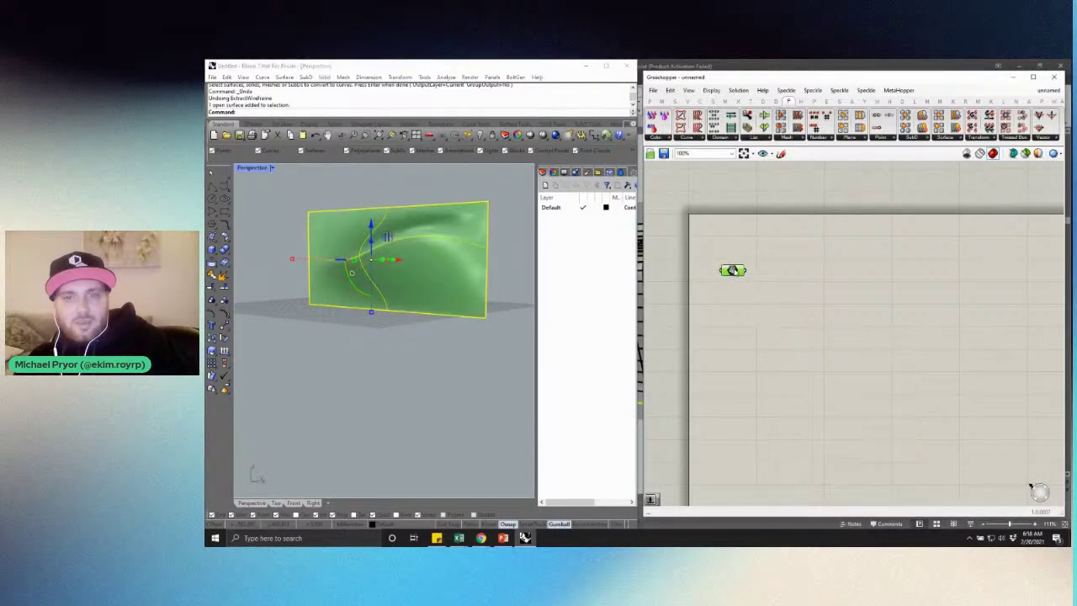
# Add a Divide Surface component and connect the Surface parameter to its S input
pyautogui.doubleClick(789, 269)
pyautogui.write('divide')
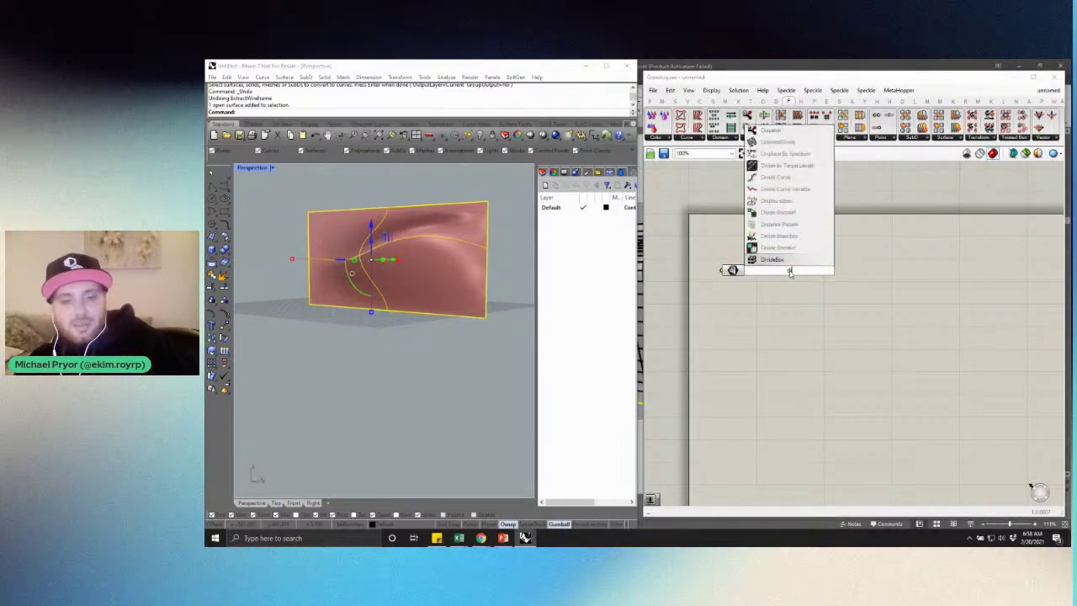
pyautogui.write(' surface')
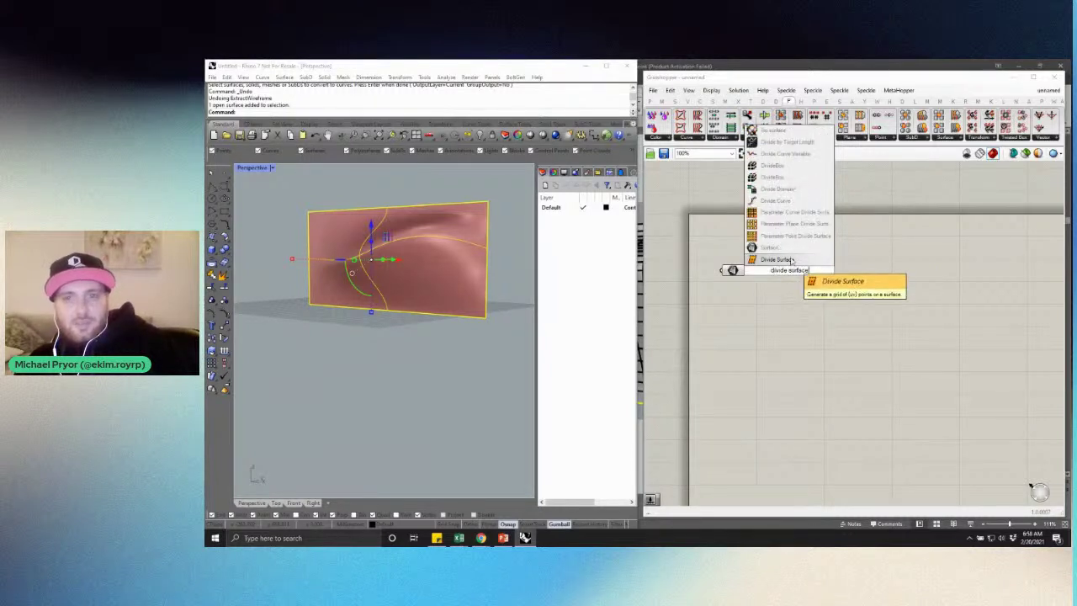
pyautogui.click(791, 265)
pyautogui.moveTo(745, 270); pyautogui.dragTo(773, 270)
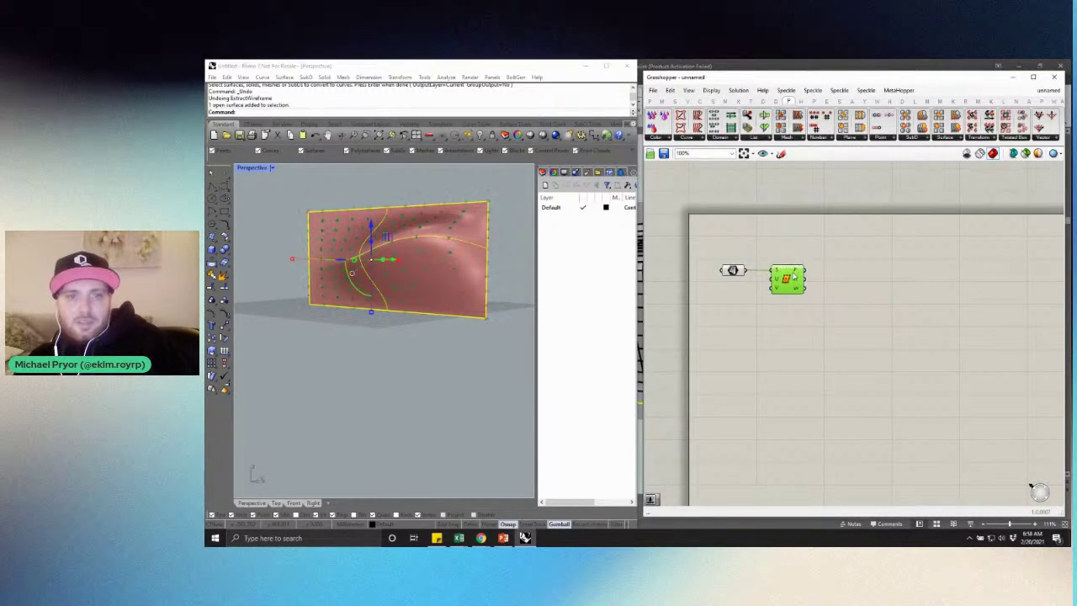
pyautogui.click(788, 244)
pyautogui.click(464, 198)
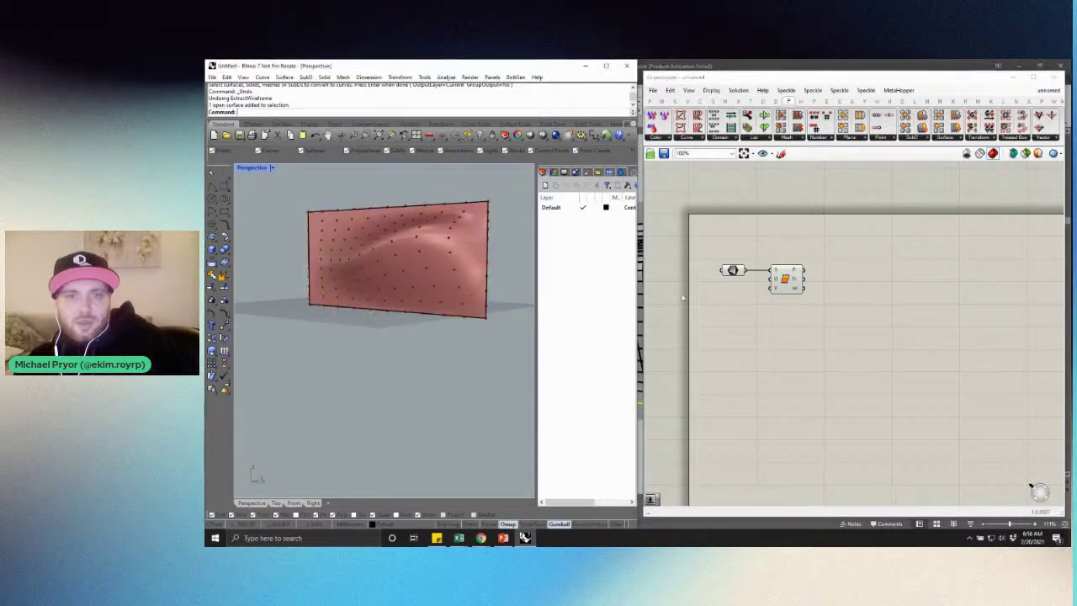
# Drive Divide Surface's U and V counts with number sliders set to 83 and 21
pyautogui.doubleClick(740, 311)
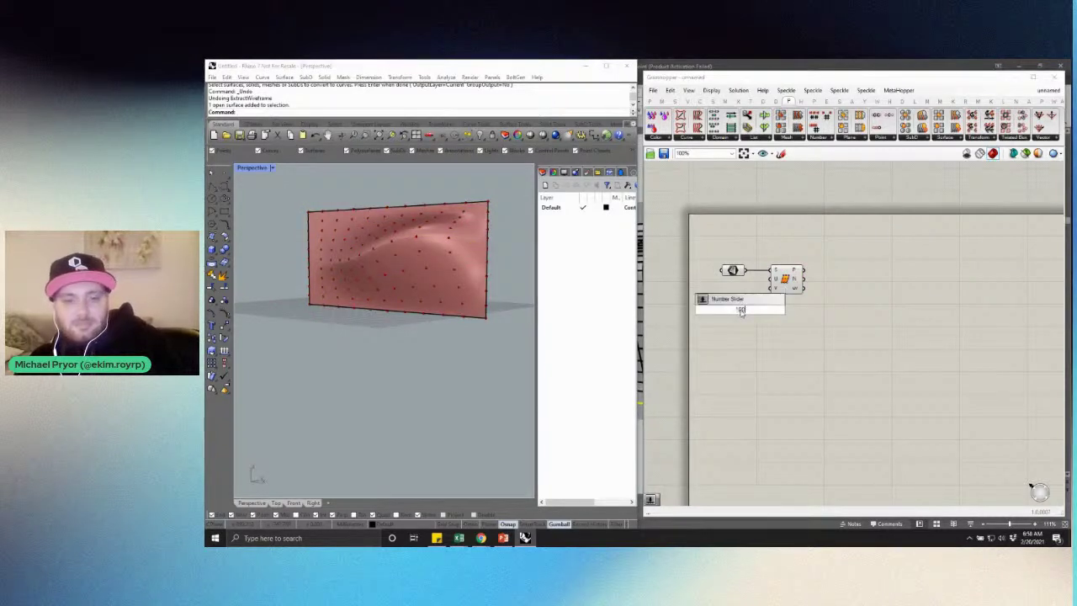
pyautogui.press('Return')
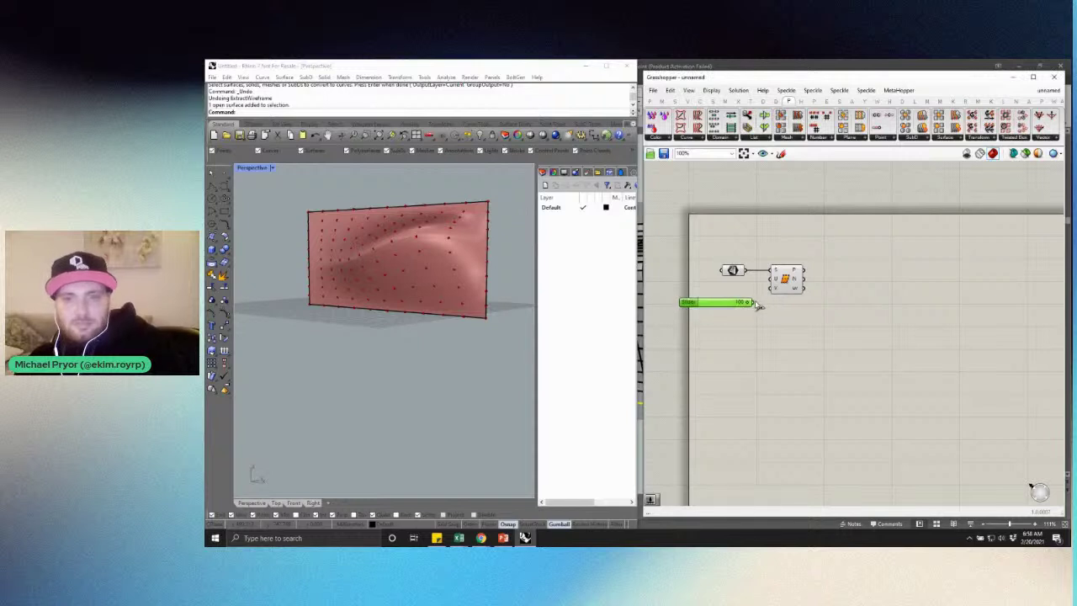
pyautogui.moveTo(754, 302)
pyautogui.mouseDown()
pyautogui.moveTo(770, 284)
pyautogui.moveTo(724, 306)
pyautogui.moveTo(711, 295)
pyautogui.moveTo(721, 308)
pyautogui.moveTo(771, 289)
pyautogui.moveTo(696, 313)
pyautogui.mouseUp()
pyautogui.click(724, 310)
pyautogui.scroll(3, 749, 309)
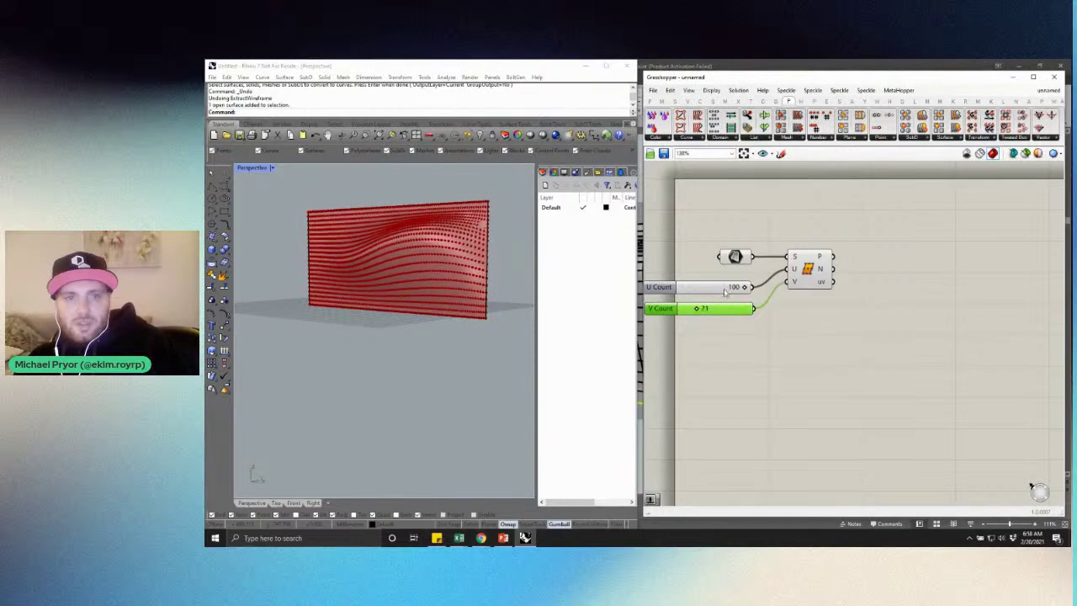
pyautogui.moveTo(744, 287)
pyautogui.mouseDown()
pyautogui.moveTo(692, 287)
pyautogui.moveTo(734, 287)
pyautogui.mouseUp()
pyautogui.moveTo(363, 223); pyautogui.dragTo(371, 260, button='right')
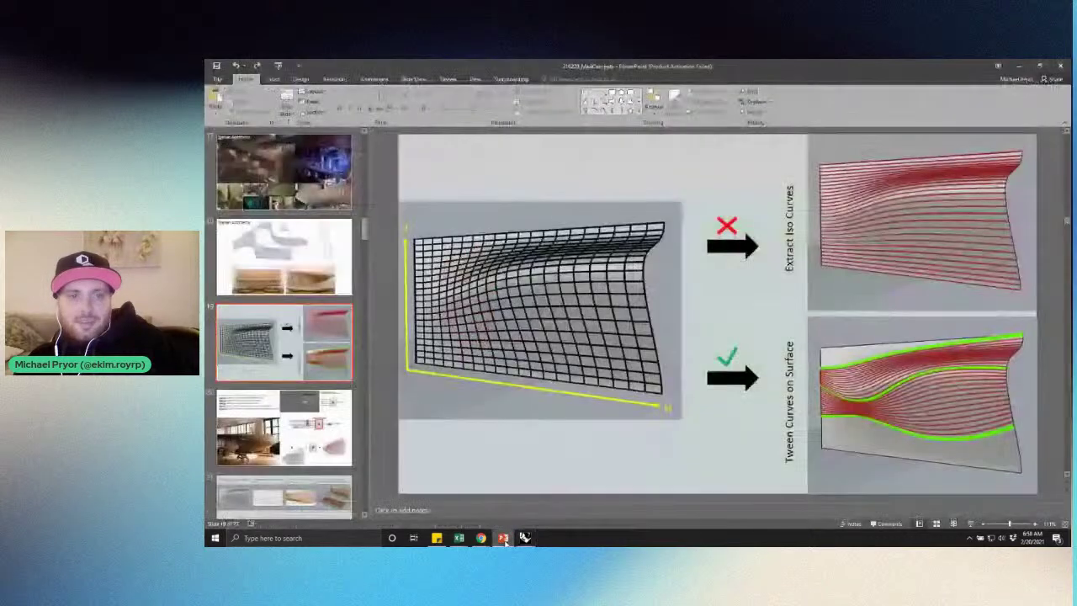
# Switch to PowerPoint to review the iso curve comparison and Tween Curve On Surface slides, and return to Rhino
pyautogui.click(504, 537)
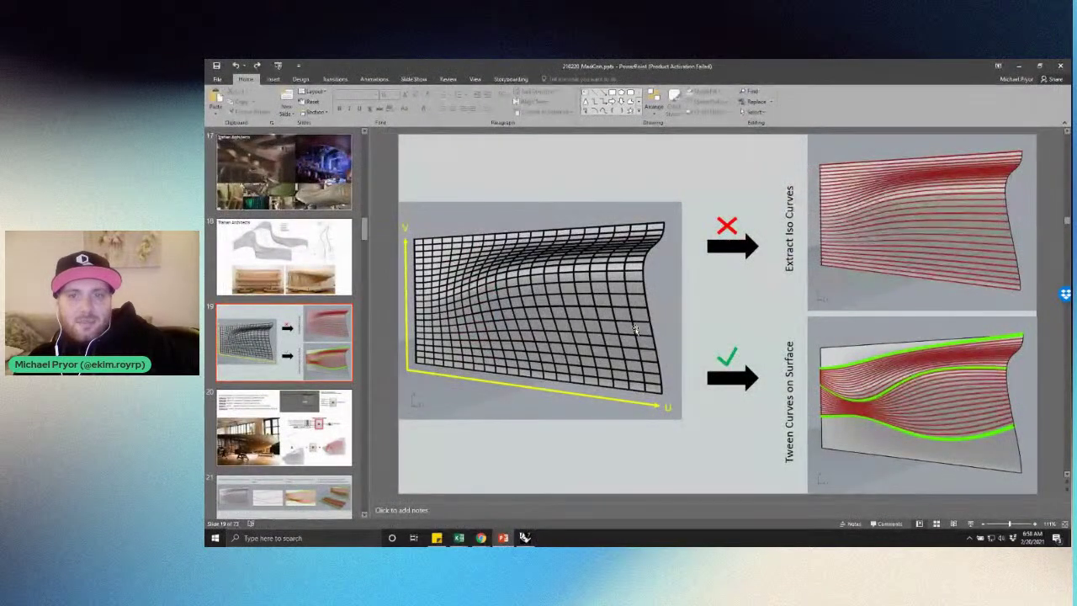
pyautogui.press('pagedown')
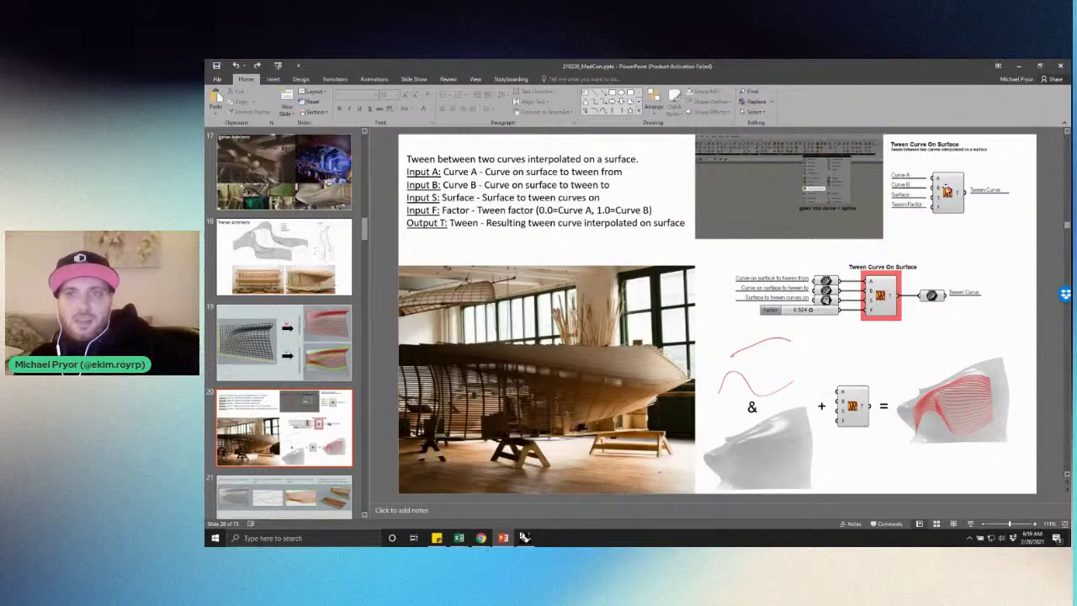
pyautogui.click(524, 537)
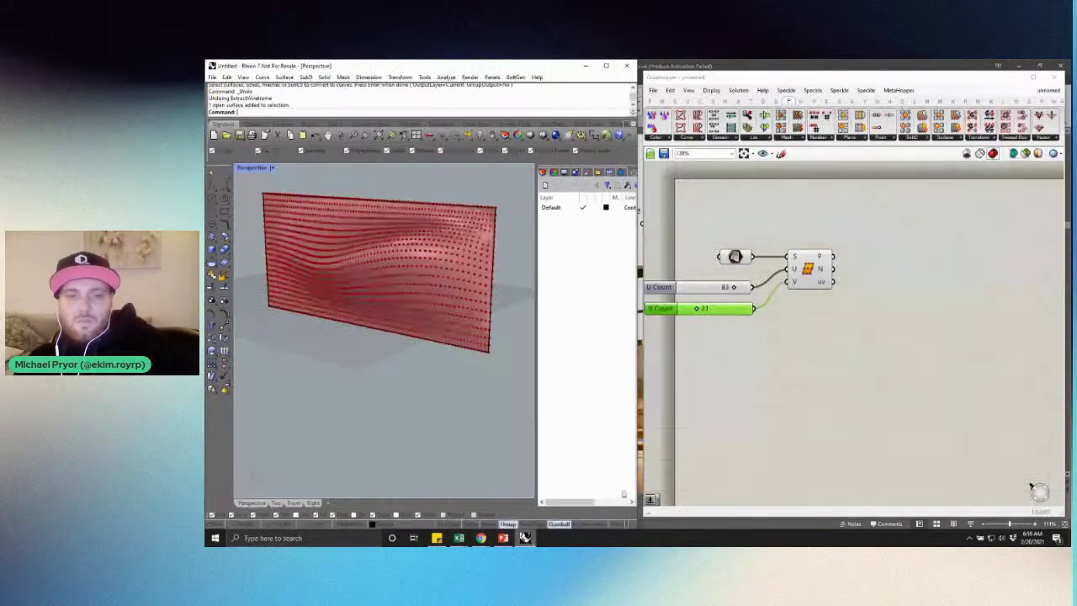
# Draw a wavy five-point control point curve on the ground plane in front of the surface
pyautogui.scroll(3, 380, 259)
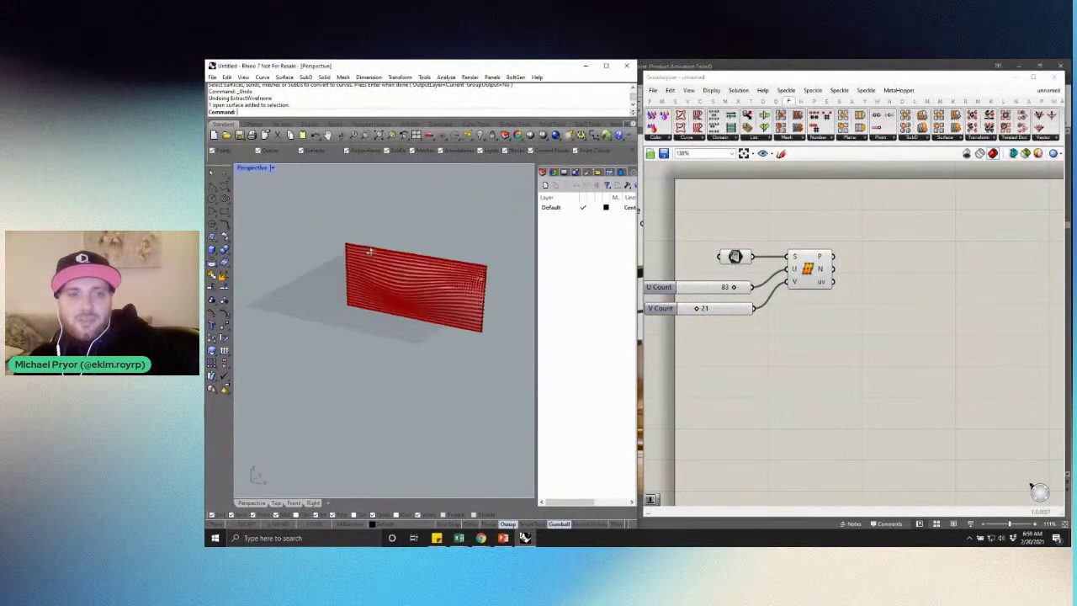
pyautogui.click(224, 187)
pyautogui.click(305, 440)
pyautogui.click(335, 415)
pyautogui.click(375, 437)
pyautogui.click(414, 445)
pyautogui.click(444, 419)
pyautogui.press('Return')
# Draw a second wavy five-point curve between the first curve and the surface
pyautogui.press('Return')
pyautogui.click(301, 383)
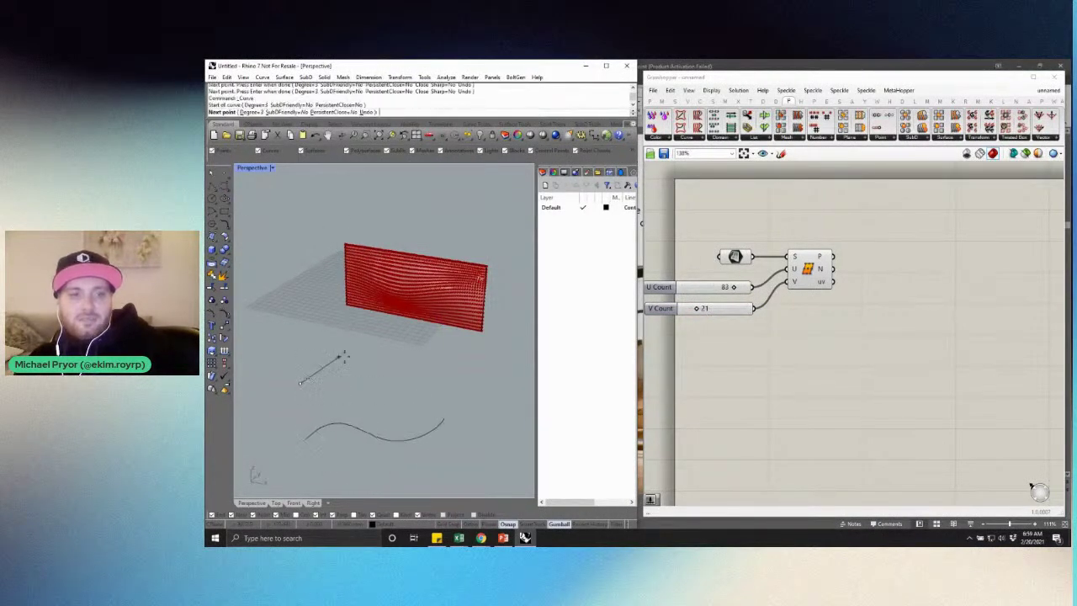
pyautogui.click(337, 359)
pyautogui.click(377, 387)
pyautogui.click(414, 362)
pyautogui.click(443, 369)
pyautogui.press('Return')
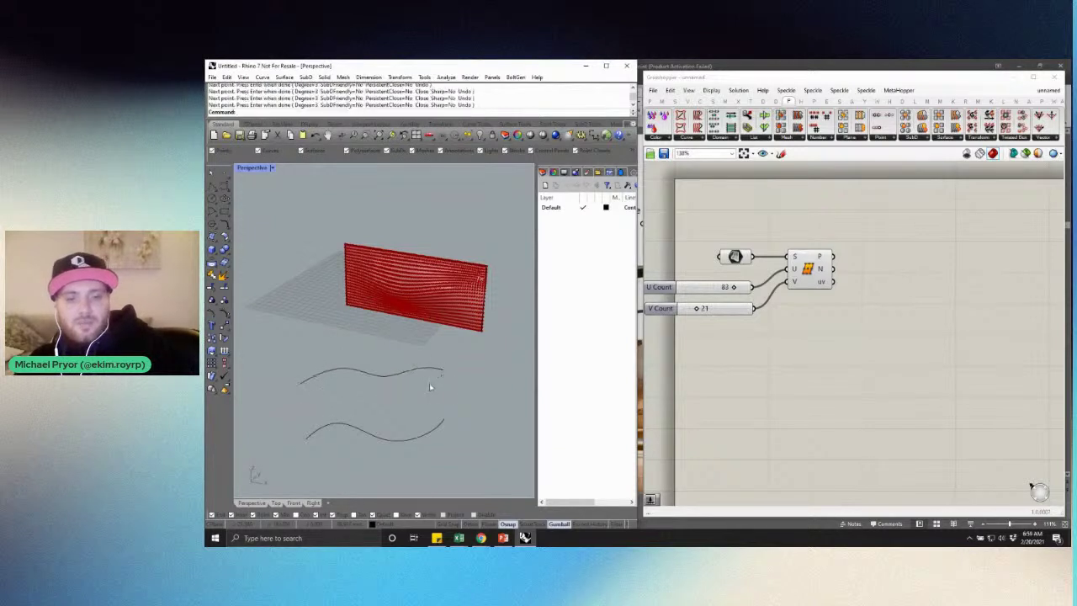
# Try tweening between the two wavy ground curves with TweenCurves, using 20 as the number of curves
pyautogui.write('TweenCurves')
pyautogui.press('Return')
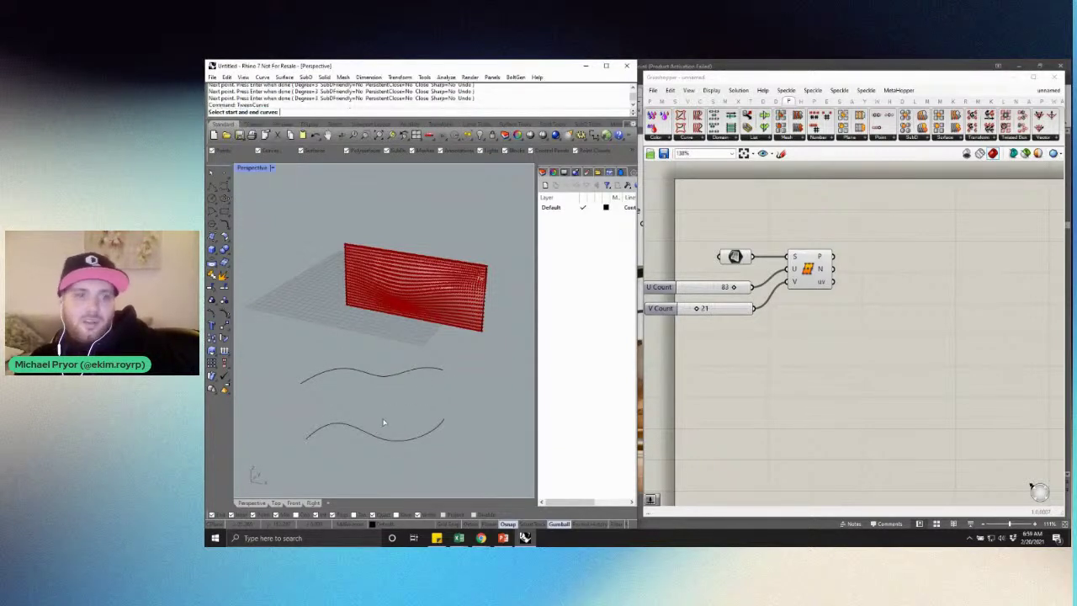
pyautogui.click(370, 375)
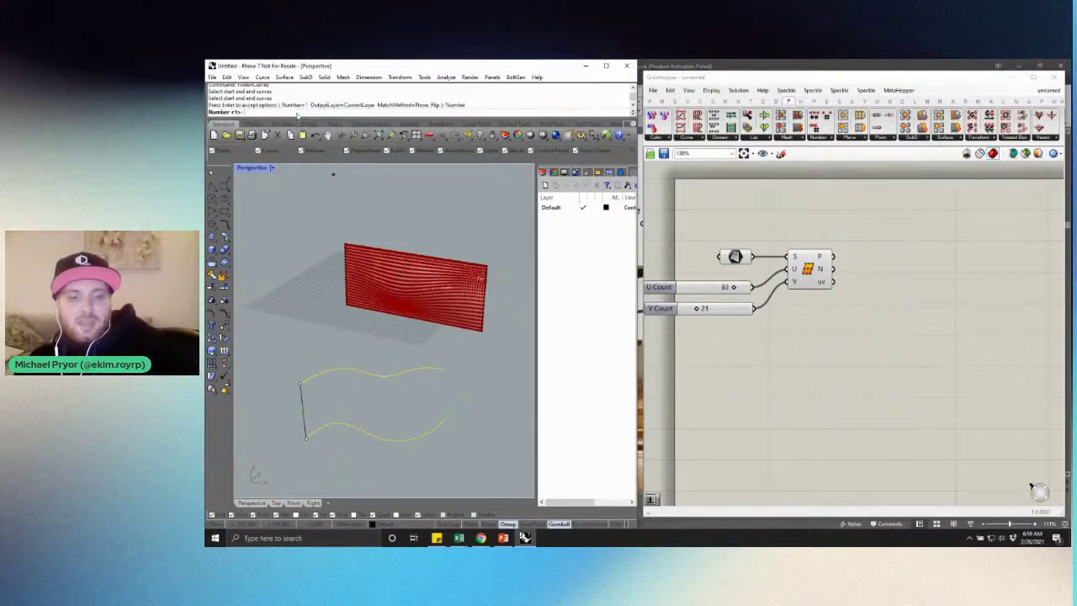
pyautogui.write('0')
pyautogui.press('Return')
pyautogui.moveTo(413, 418)
pyautogui.mouseDown(button='right')
pyautogui.moveTo(462, 389)
pyautogui.moveTo(403, 423)
pyautogui.mouseUp(button='right')
pyautogui.press('Escape')
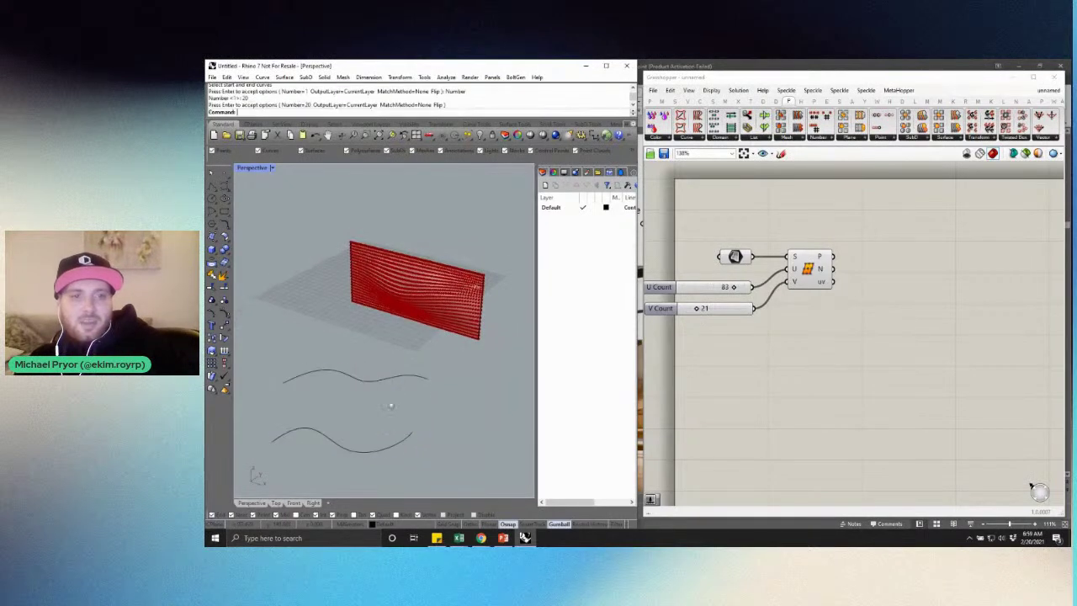
# Delete the wavy practice curves from the ground plane
pyautogui.click(371, 380)
pyautogui.moveTo(360, 340); pyautogui.dragTo(301, 465)
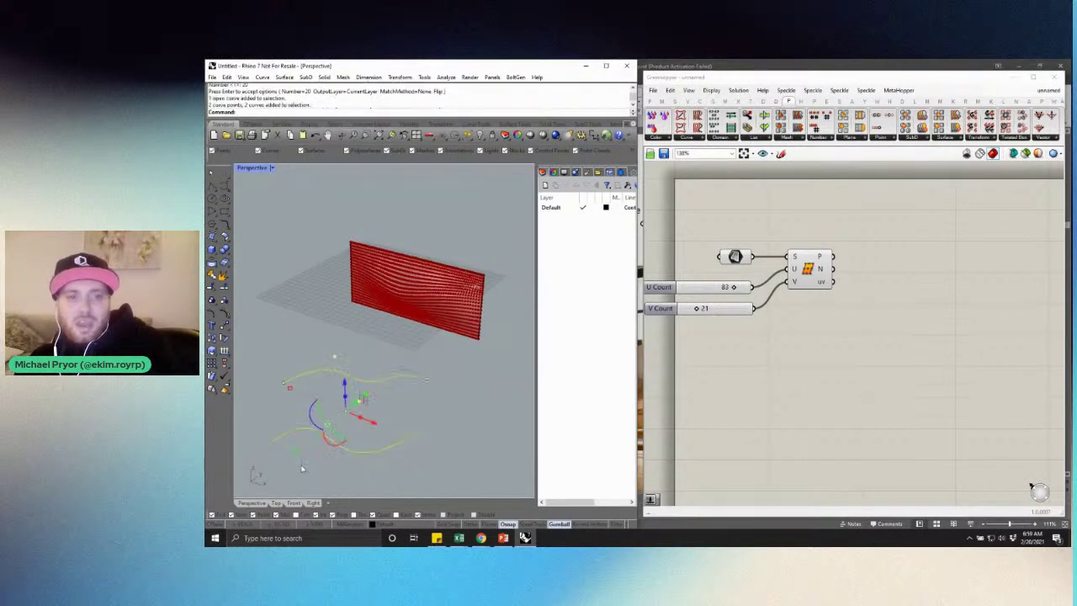
pyautogui.press('Delete')
pyautogui.scroll(-4, 418, 360)
pyautogui.scroll(4, 390, 284)
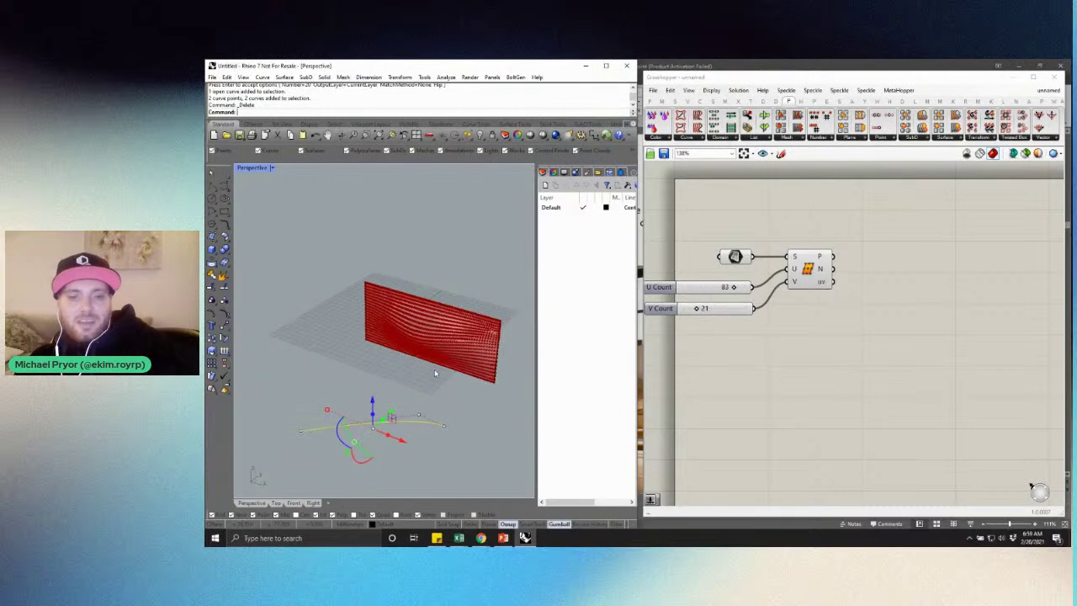
pyautogui.press('Delete')
pyautogui.moveTo(447, 365); pyautogui.dragTo(429, 323, button='right')
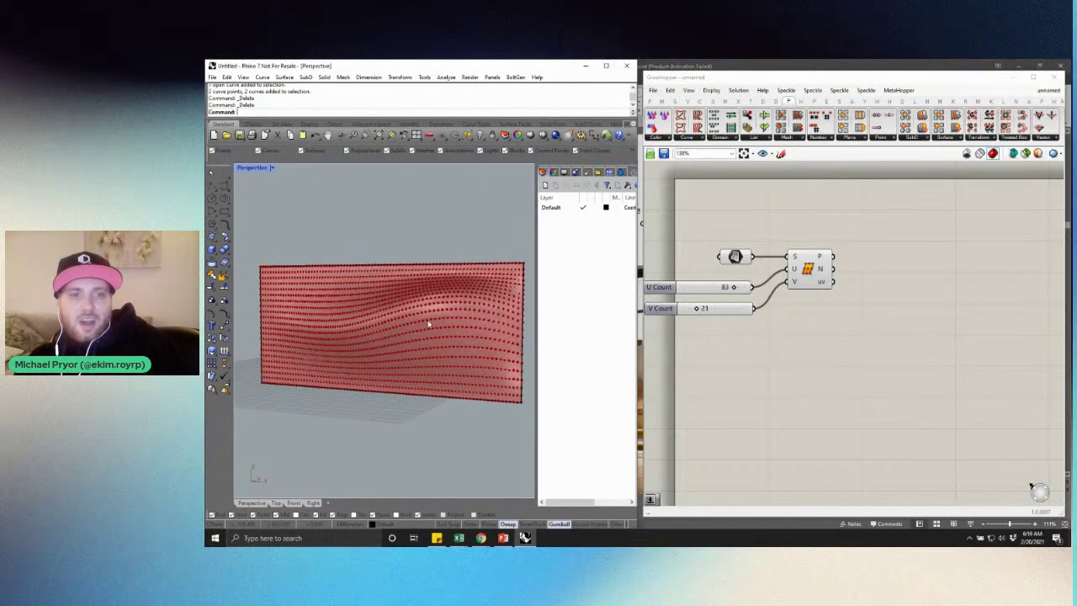
# Turn off the preview of all the Grasshopper components and move them together across the canvas
pyautogui.moveTo(891, 213); pyautogui.dragTo(674, 369)
pyautogui.middleClick(721, 199)
pyautogui.click(748, 213)
pyautogui.click(834, 224)
pyautogui.moveTo(834, 225); pyautogui.dragTo(719, 369)
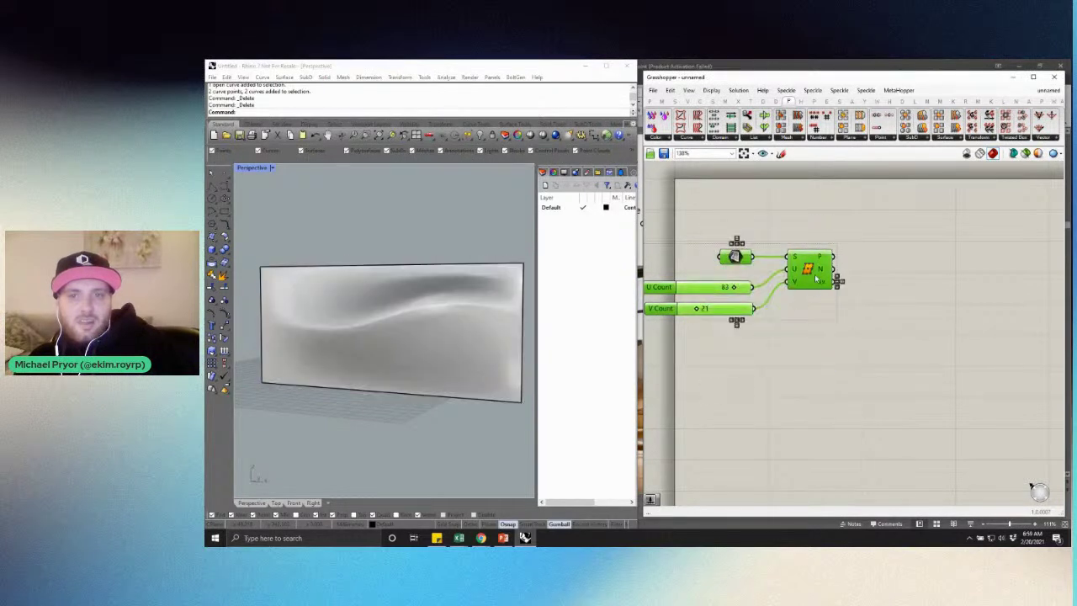
pyautogui.moveTo(815, 278); pyautogui.dragTo(898, 269)
pyautogui.click(765, 244)
# Widen the Rhino window slightly toward the Grasshopper canvas and bring the whole surface into view
pyautogui.moveTo(457, 263); pyautogui.dragTo(451, 282, button='right')
pyautogui.scroll(-6, 398, 301)
pyautogui.scroll(4, 412, 311)
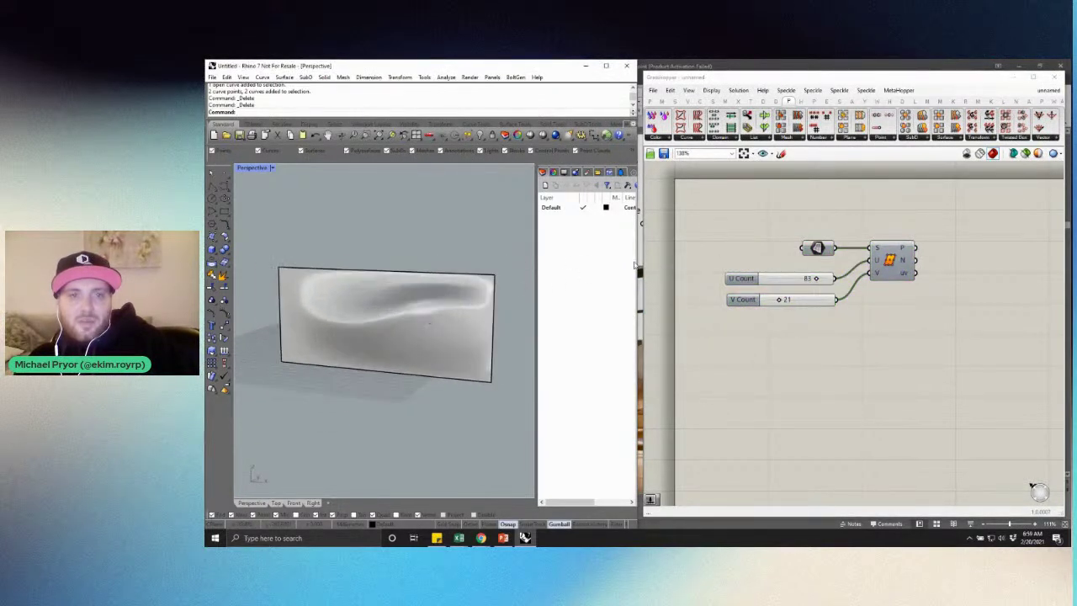
pyautogui.moveTo(647, 266); pyautogui.dragTo(660, 265)
pyautogui.moveTo(404, 282); pyautogui.dragTo(415, 305, button='right')
pyautogui.scroll(2, 442, 296)
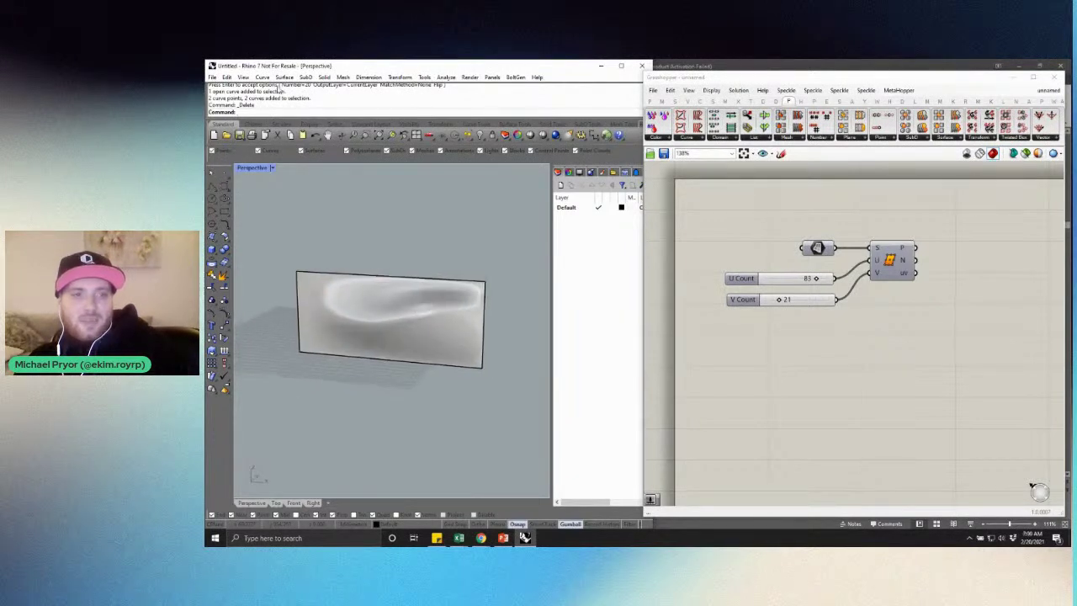
# Draw a wavy five-point interpolated curve on the upper part of the sculpted surface
pyautogui.click(225, 186)
pyautogui.click(262, 191)
pyautogui.scroll(2, 356, 303)
pyautogui.click(316, 299)
pyautogui.click(299, 300)
pyautogui.click(345, 289)
pyautogui.click(386, 310)
pyautogui.click(441, 320)
pyautogui.click(492, 301)
pyautogui.press('Return')
# Draw a second wavy five-point interpolated curve on the lower part of the sculpted surface
pyautogui.press('Return')
pyautogui.click(310, 348)
pyautogui.click(300, 337)
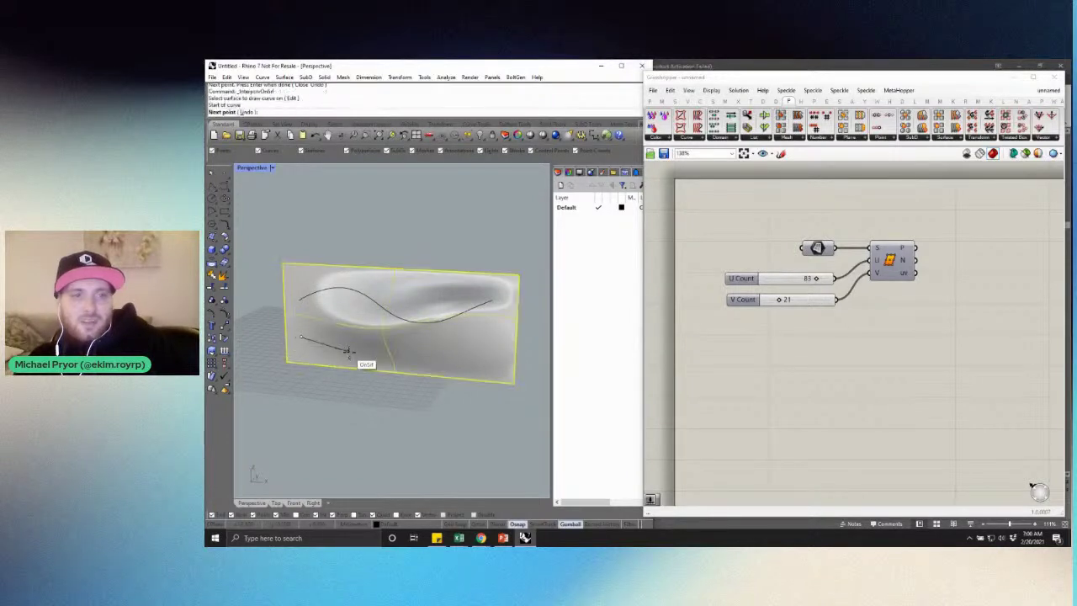
pyautogui.click(354, 355)
pyautogui.click(411, 343)
pyautogui.click(460, 345)
pyautogui.click(493, 362)
pyautogui.press('Return')
# Create the sculpted surface's flat UV boundary with CreateUVCrv, without including the on-surface curves, and select the flat outline
pyautogui.scroll(-4, 392, 295)
pyautogui.moveTo(393, 294); pyautogui.dragTo(444, 330, button='right')
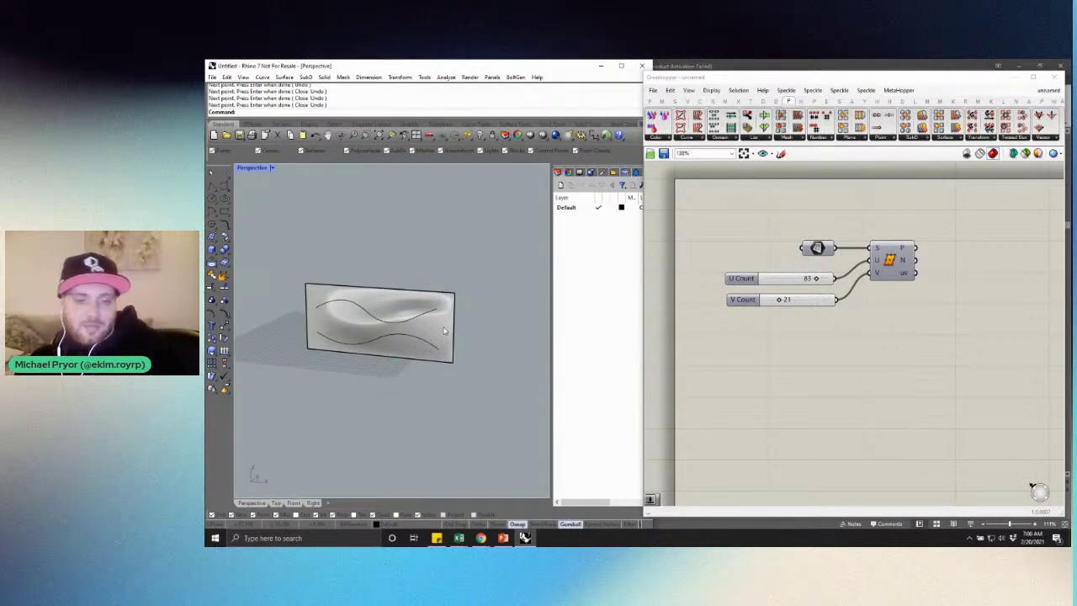
pyautogui.write('Cre')
pyautogui.write('reate')
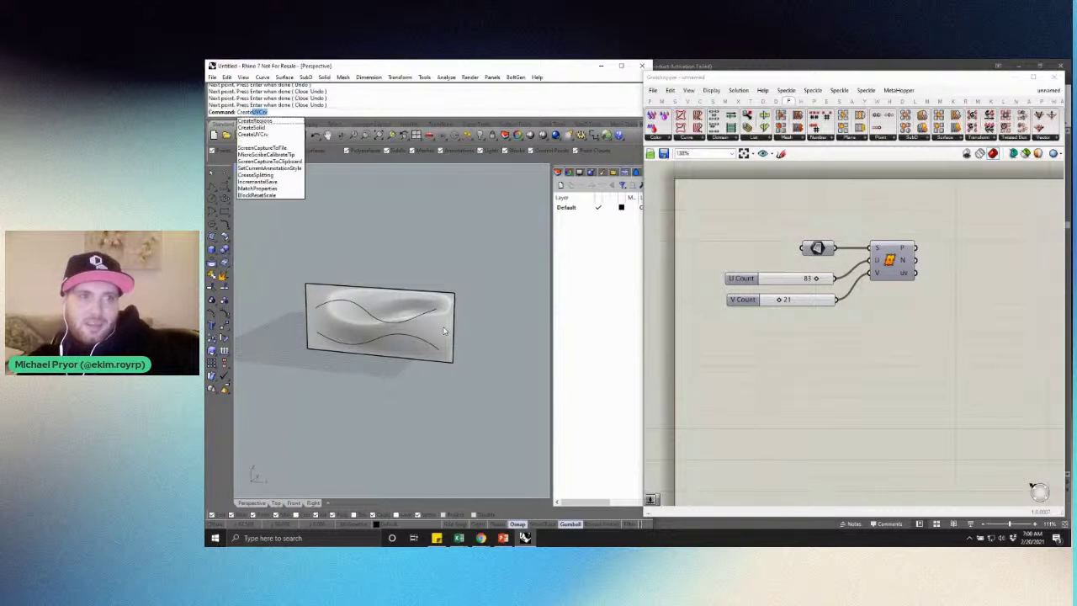
pyautogui.press('Return')
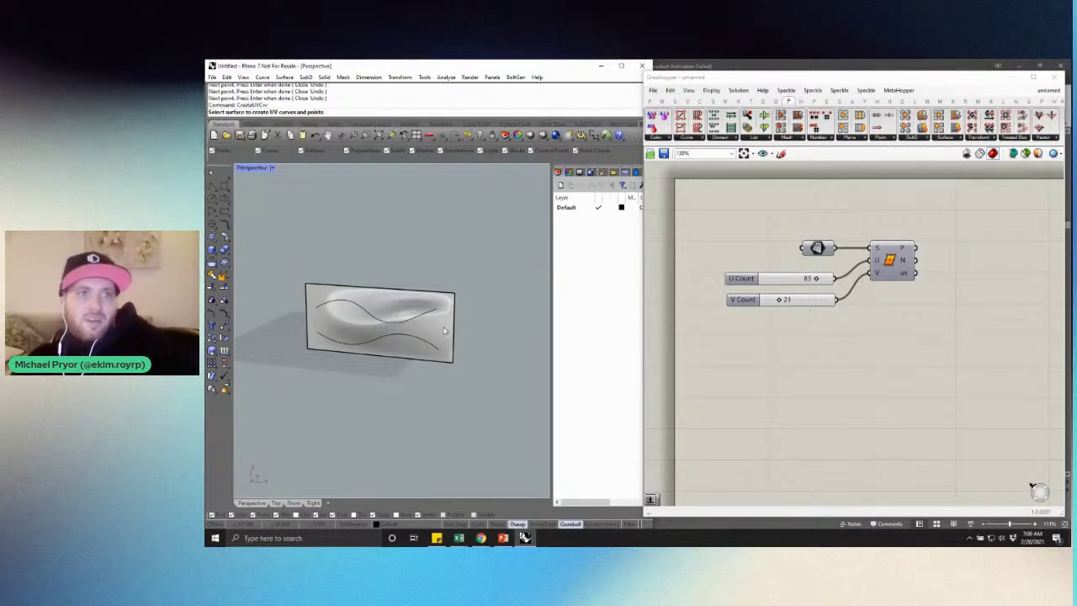
pyautogui.click(438, 325)
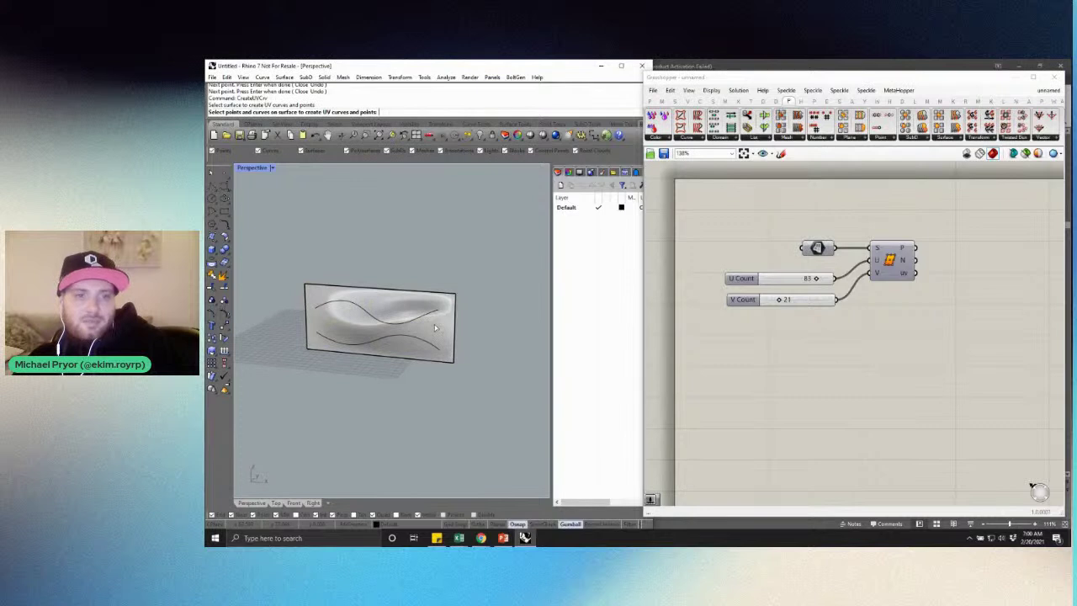
pyautogui.press('Return')
pyautogui.moveTo(449, 253); pyautogui.dragTo(455, 295, button='right')
pyautogui.moveTo(468, 363); pyautogui.dragTo(457, 369, button='right')
pyautogui.click(472, 397)
pyautogui.click(484, 351)
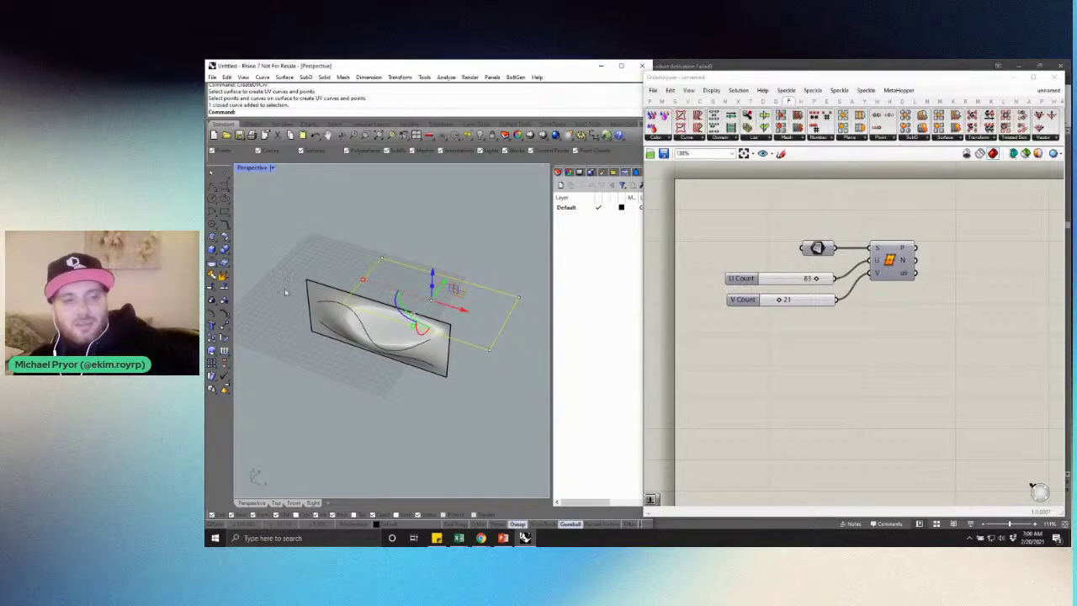
# Fill the selected flat UV outline with a planar surface
pyautogui.click(212, 236)
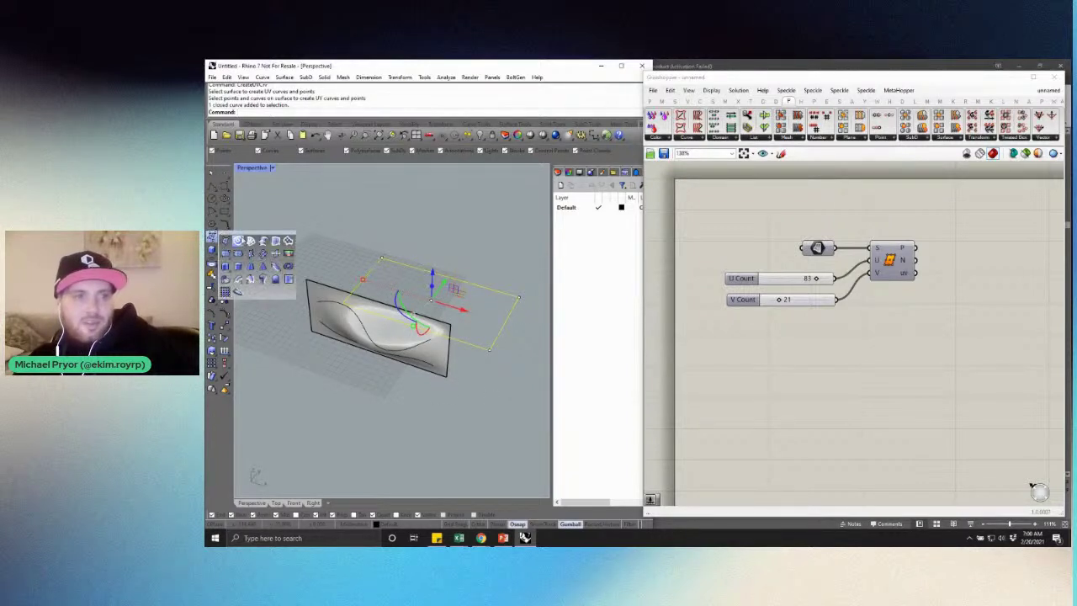
pyautogui.click(238, 240)
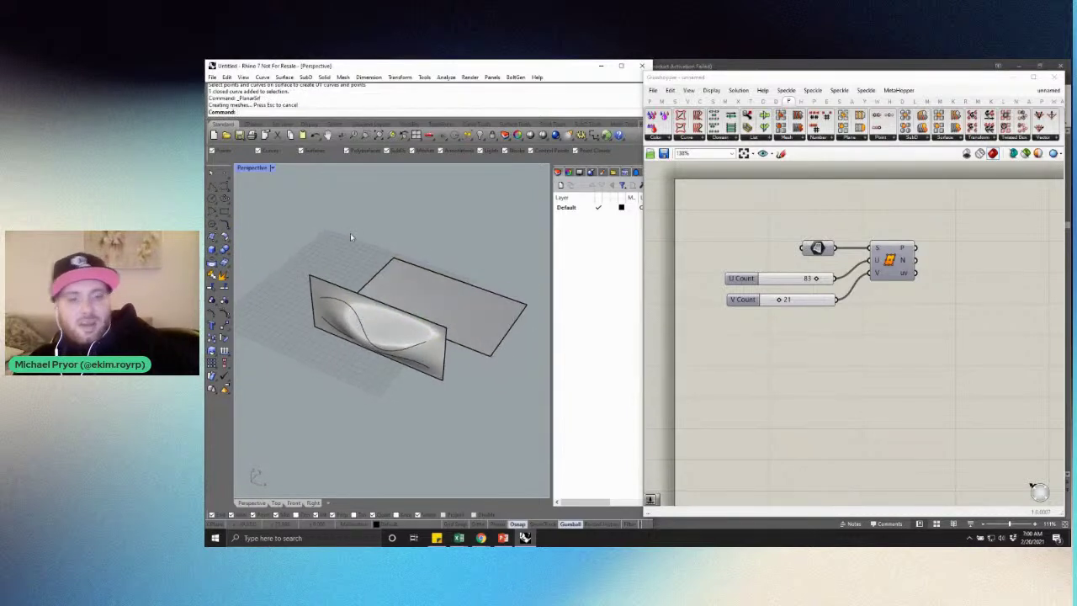
# Flow the two wavy curves from the sculpted surface onto the flat planar surface with FlowAlongSrf, matching the corresponding corners
pyautogui.write('Flow')
pyautogui.press('Down')
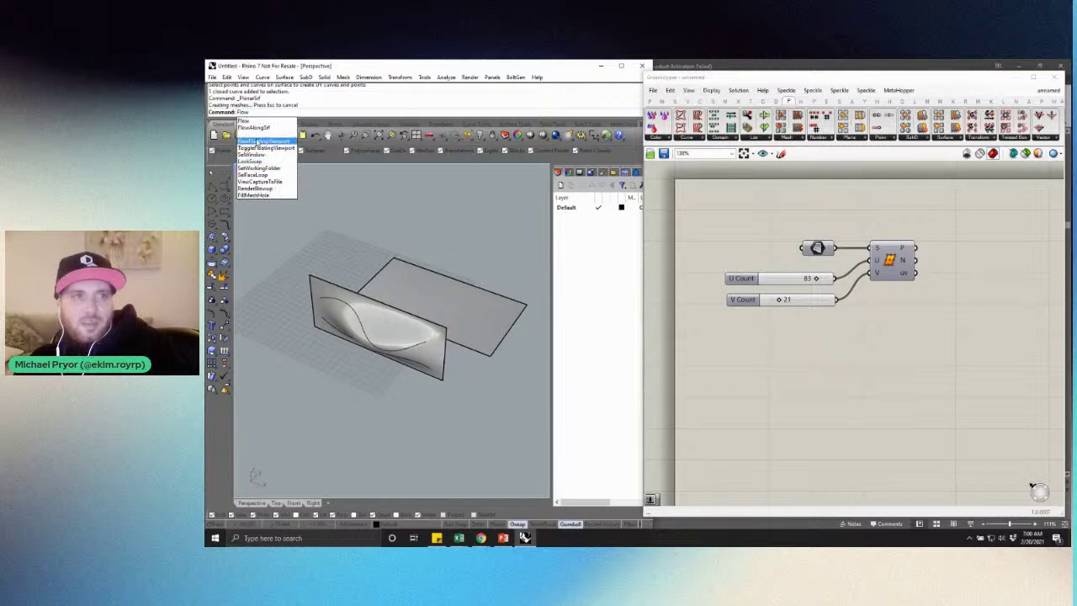
pyautogui.press('Return')
pyautogui.moveTo(377, 329); pyautogui.dragTo(379, 307, button='right')
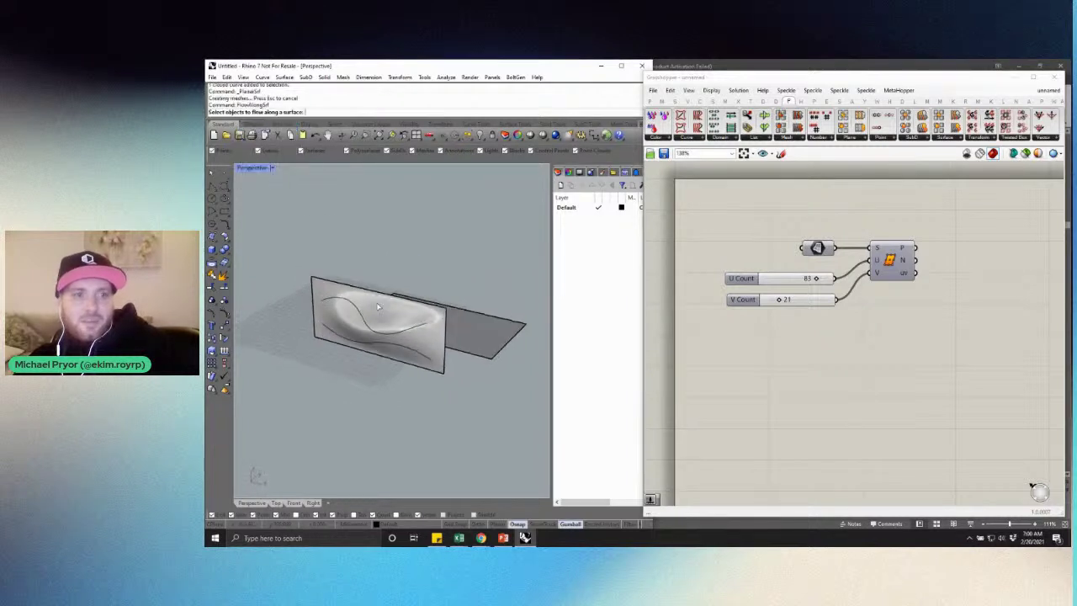
pyautogui.click(363, 320)
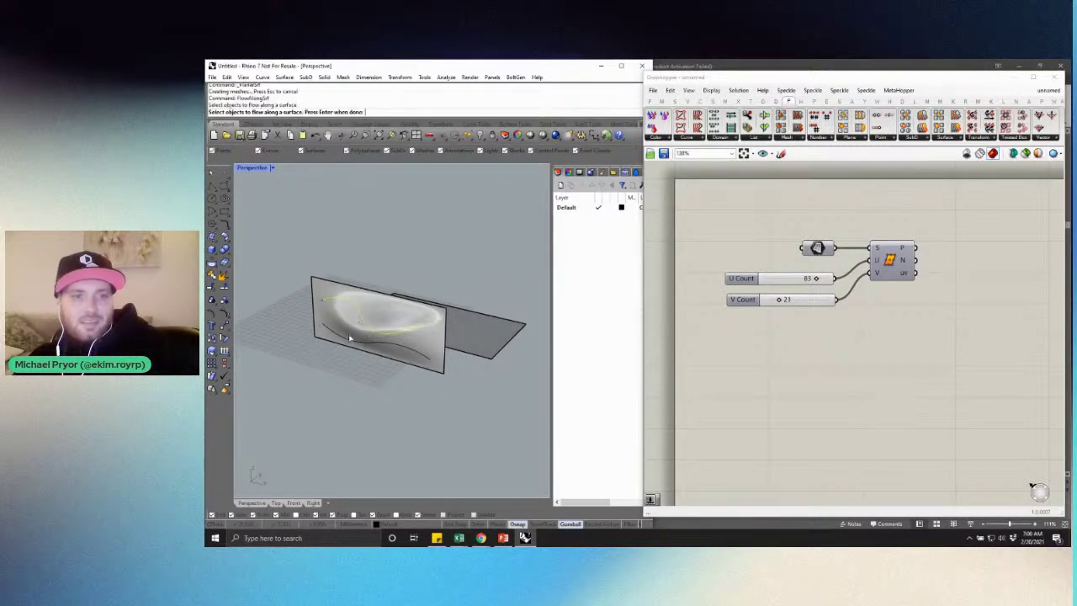
pyautogui.click(346, 345)
pyautogui.moveTo(365, 317); pyautogui.dragTo(365, 325, button='right')
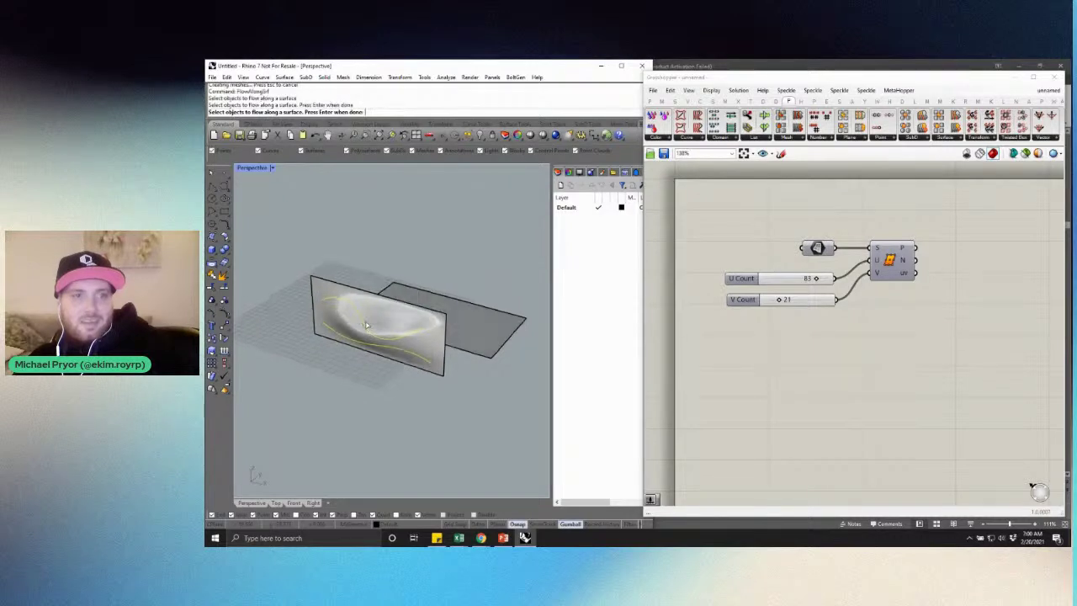
pyautogui.press('Return')
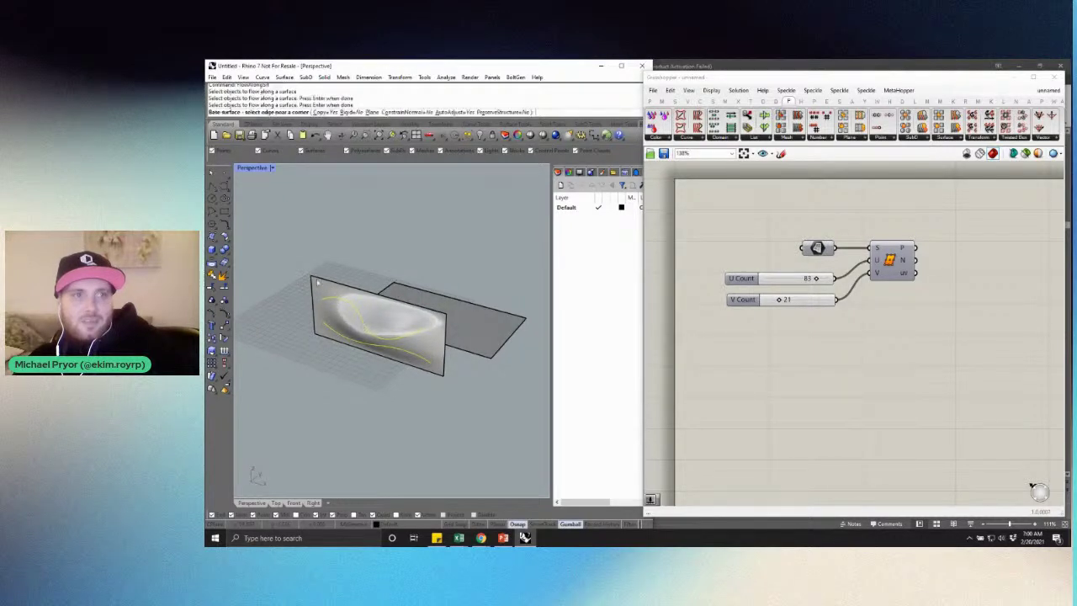
pyautogui.click(316, 281)
pyautogui.moveTo(318, 281); pyautogui.dragTo(376, 261, button='right')
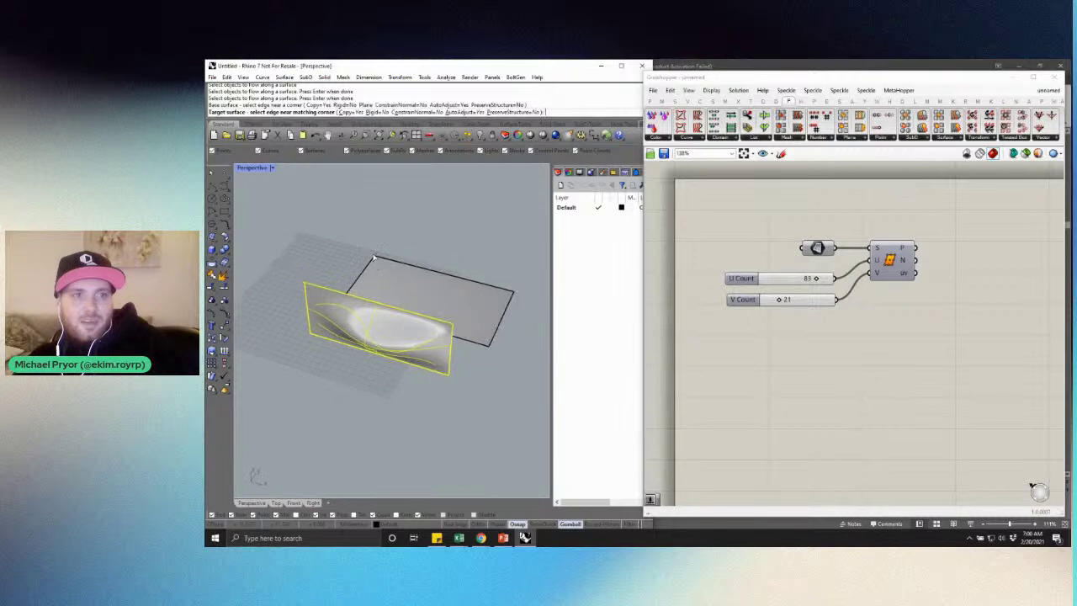
pyautogui.click(376, 259)
# Create 20 in-between curves from the upper to the lower wavy curve on the flat surface with TweenCurves
pyautogui.moveTo(412, 224); pyautogui.dragTo(426, 248, button='right')
pyautogui.write('eenCurves')
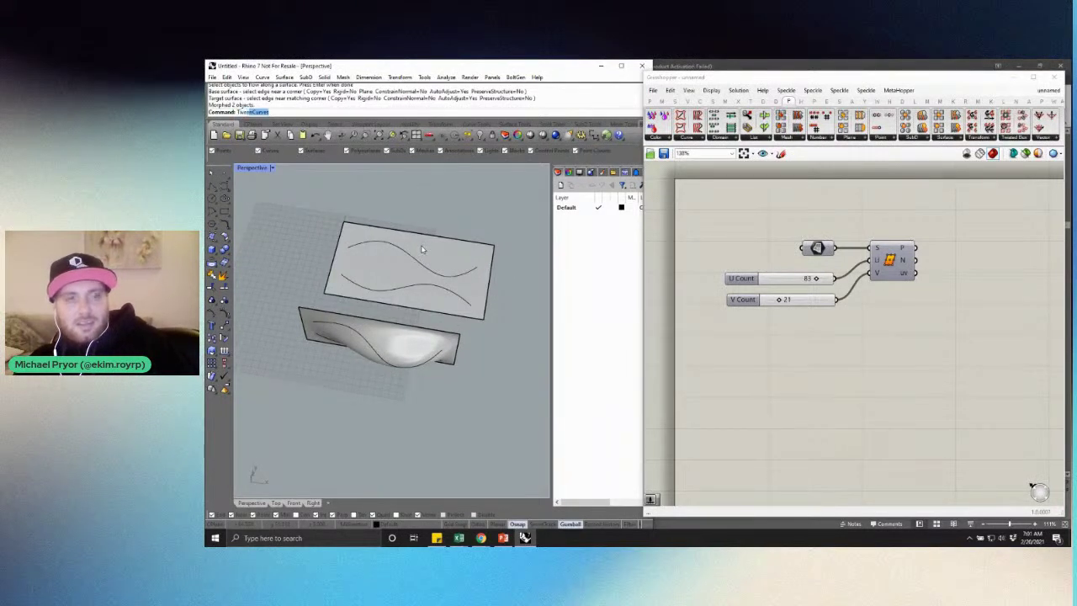
pyautogui.press('Return')
pyautogui.click(412, 262)
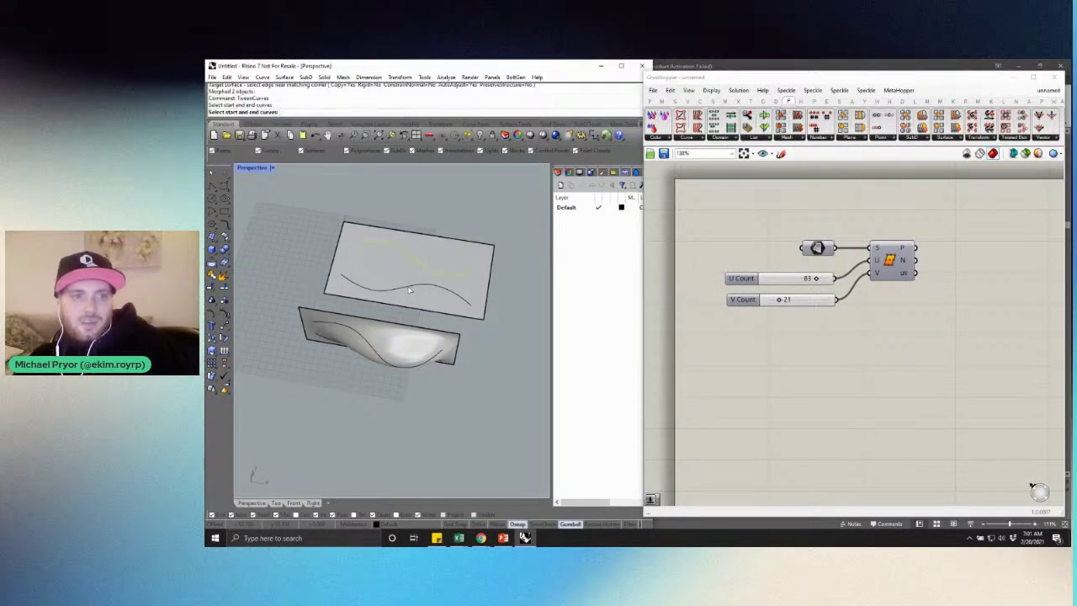
pyautogui.click(408, 287)
pyautogui.press('Return')
# Flow the flat tweened curves, without the planar surface itself, back onto the sculpted surface with FlowAlongSrf, matching the corresponding corners
pyautogui.moveTo(407, 287); pyautogui.dragTo(383, 262, button='right')
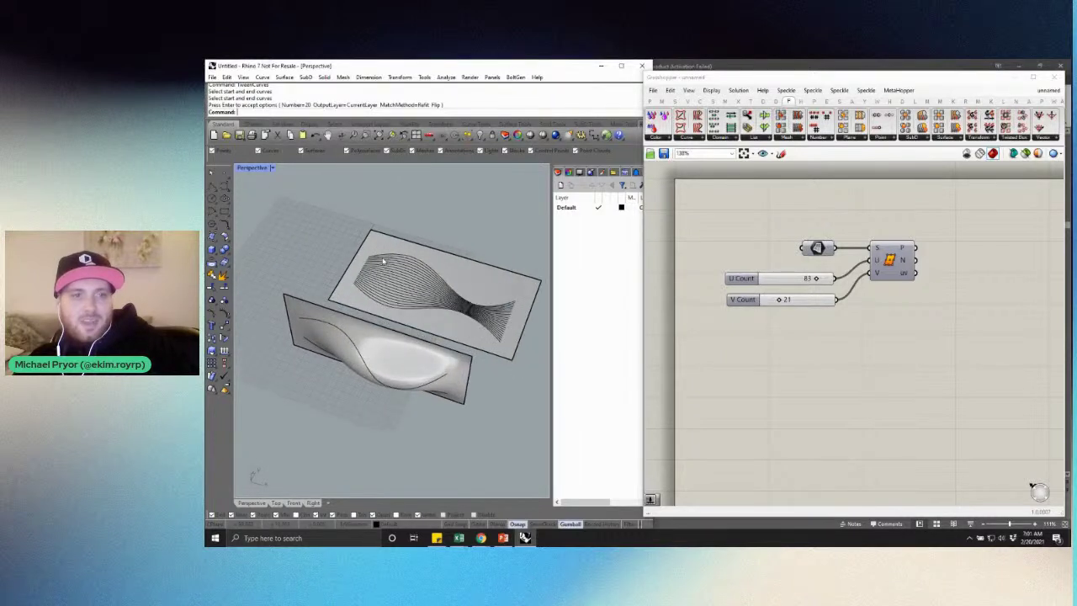
pyautogui.write('FlowAlongSrf')
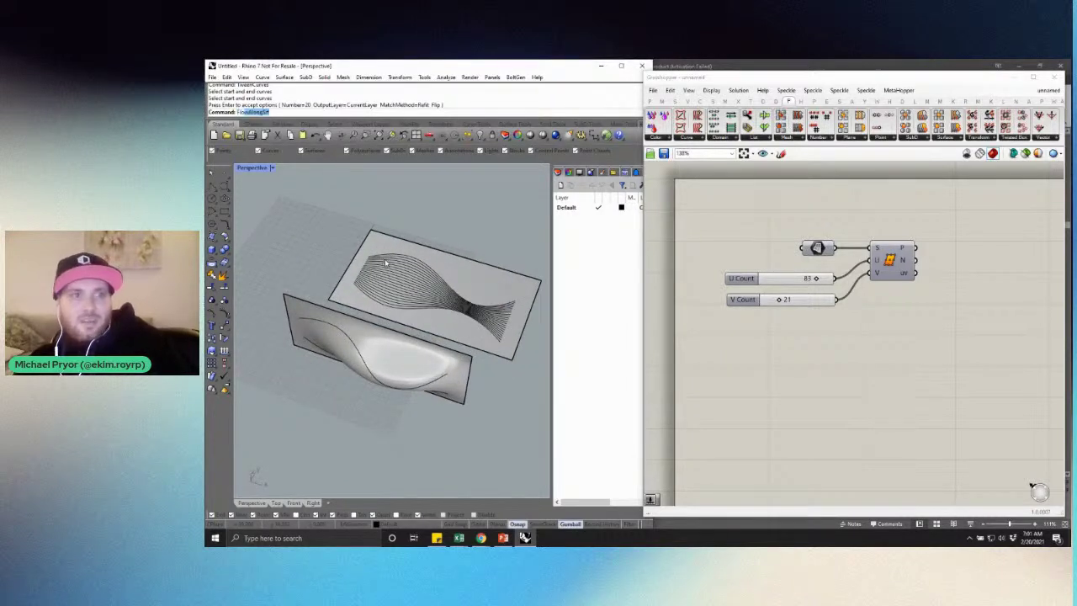
pyautogui.press('Return')
pyautogui.moveTo(416, 209); pyautogui.dragTo(369, 309)
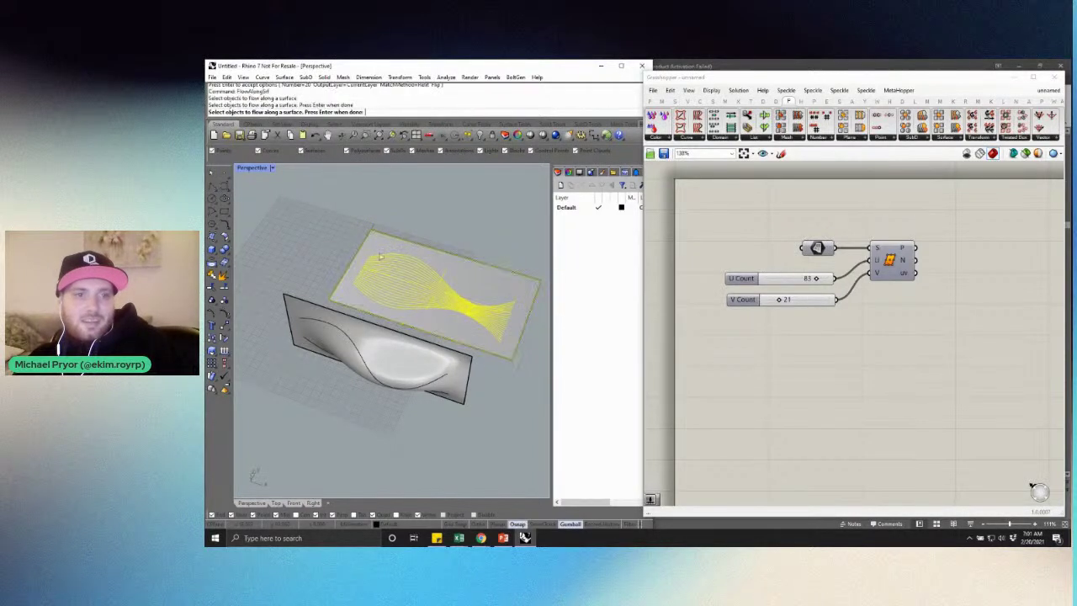
pyautogui.keyDown('ctrl'); pyautogui.click(363, 238); pyautogui.keyUp('ctrl')
pyautogui.press('Return')
pyautogui.click(370, 235)
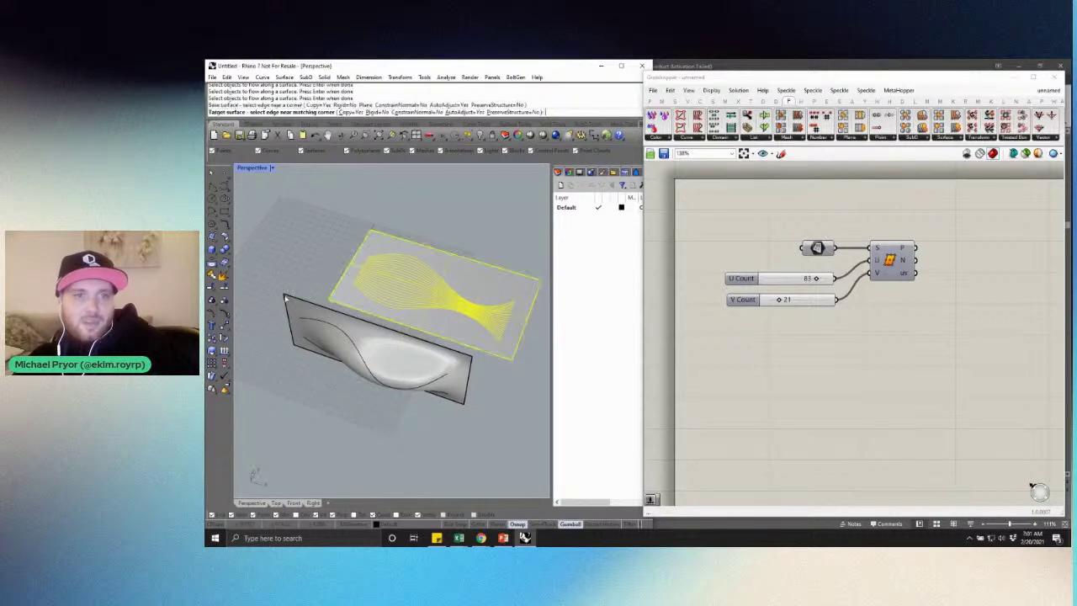
pyautogui.click(286, 298)
pyautogui.moveTo(286, 298); pyautogui.dragTo(412, 364, button='right')
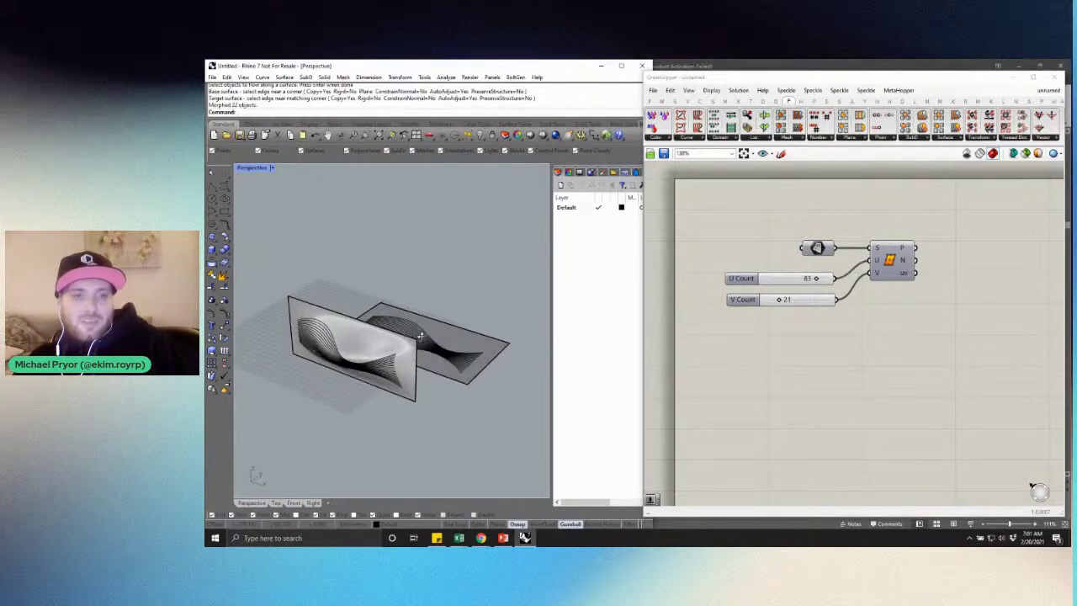
# Switch to PowerPoint and view the slides on Trahan Architects, Tween Curve On Surface and the four-stage UV tweening workflow
pyautogui.click(499, 540)
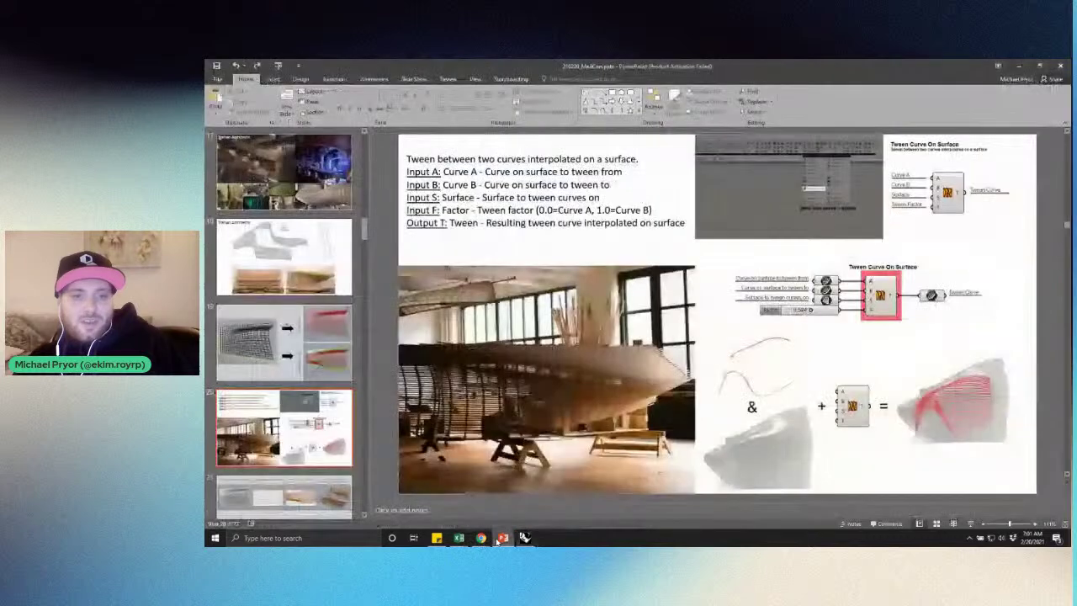
pyautogui.click(285, 172)
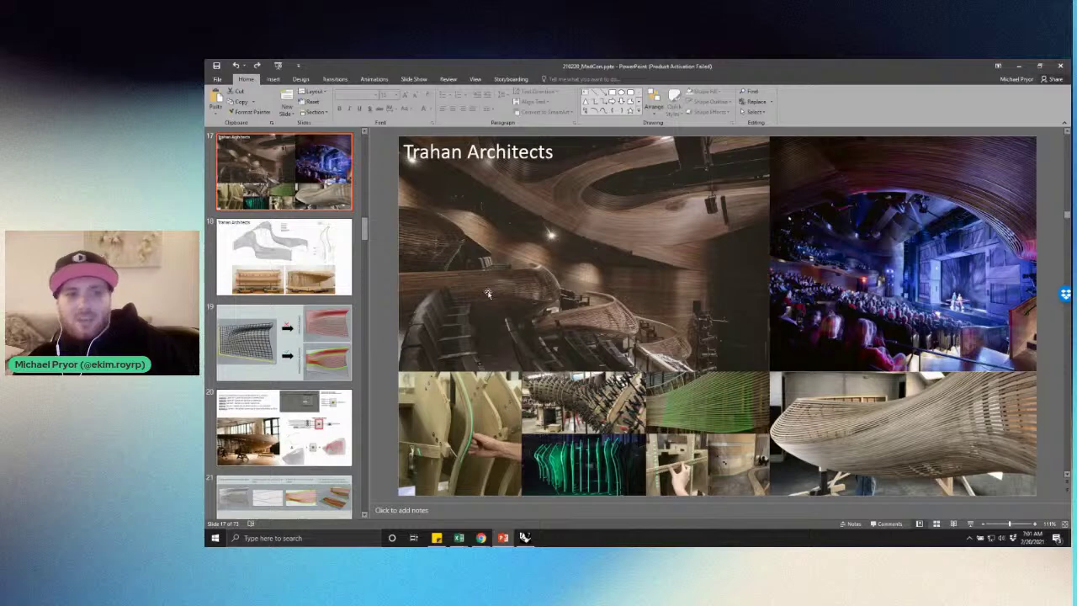
pyautogui.click(354, 415)
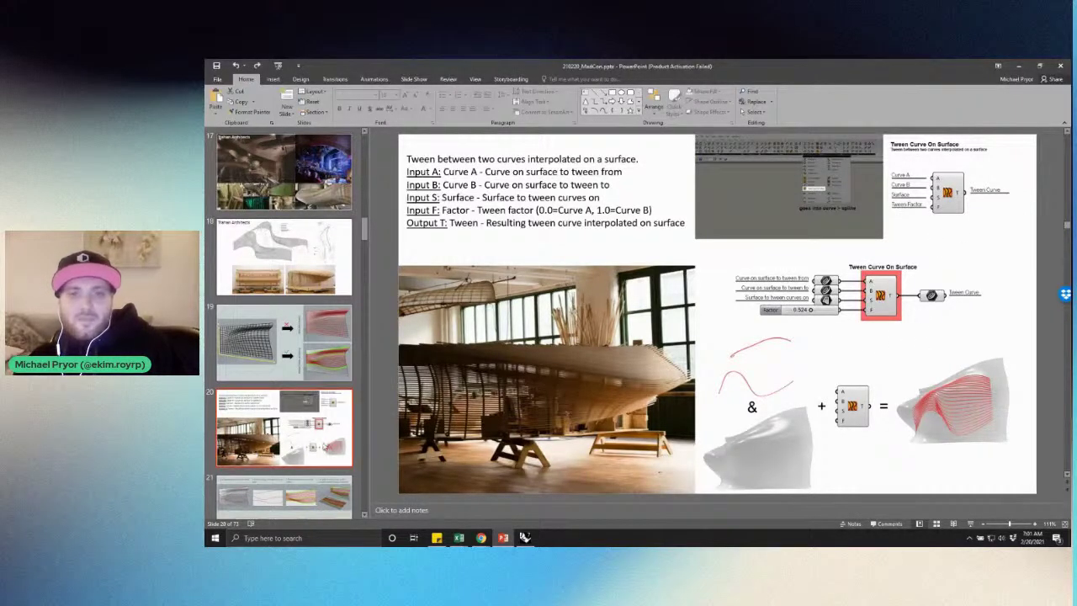
pyautogui.click(317, 493)
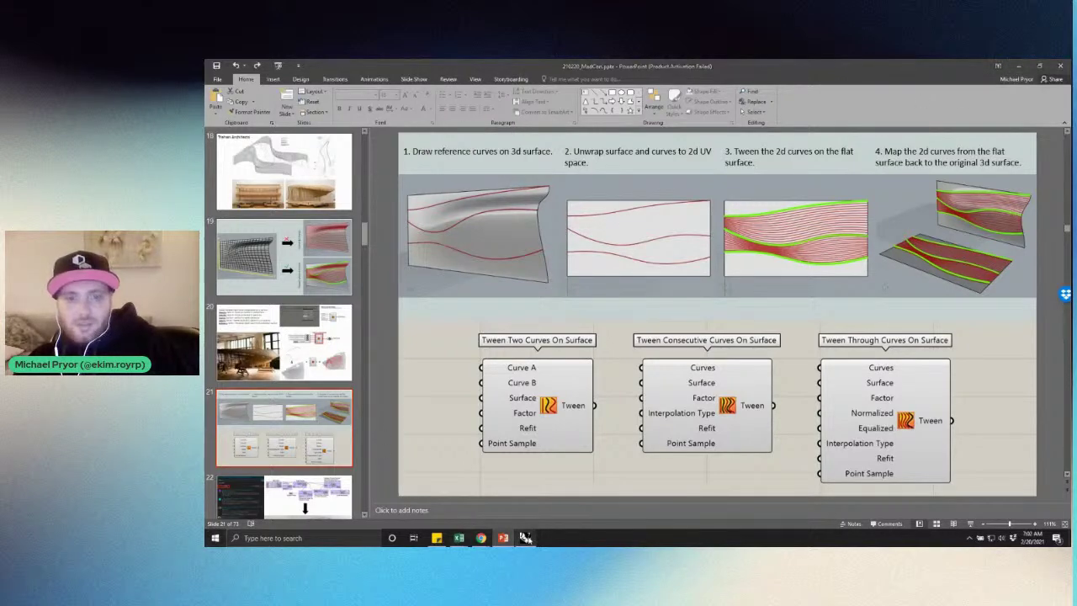
# Return to Rhino and undo the flow of the tweened curves onto the sculpted surface
pyautogui.click(525, 538)
pyautogui.moveTo(391, 304); pyautogui.dragTo(329, 327, button='right')
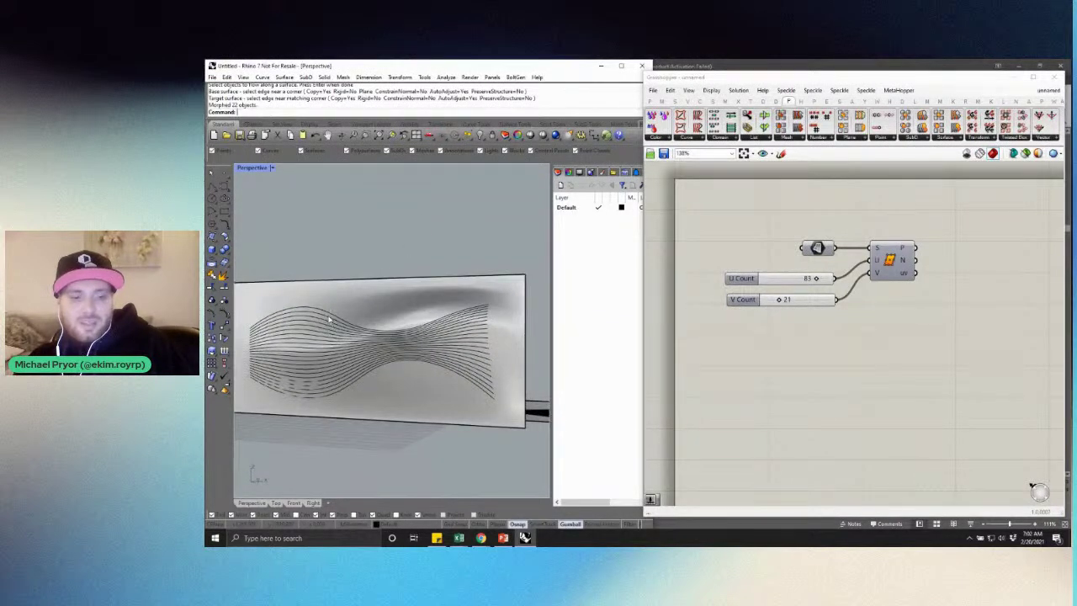
pyautogui.hotkey('ctrl', 'z')
pyautogui.moveTo(334, 231); pyautogui.dragTo(372, 257, button='right')
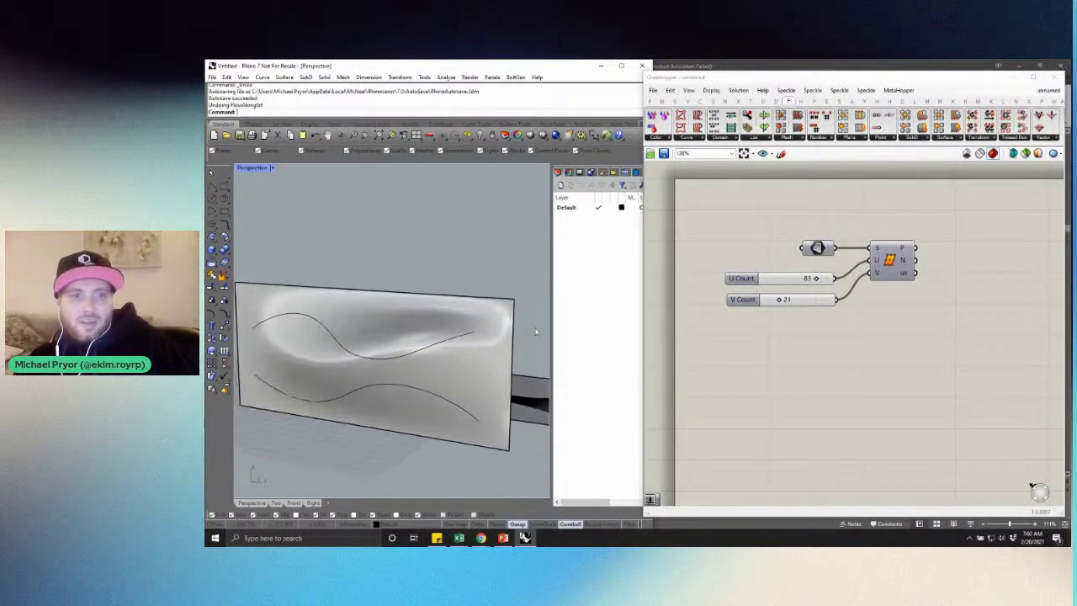
pyautogui.doubleClick(870, 381)
pyautogui.write('twe')
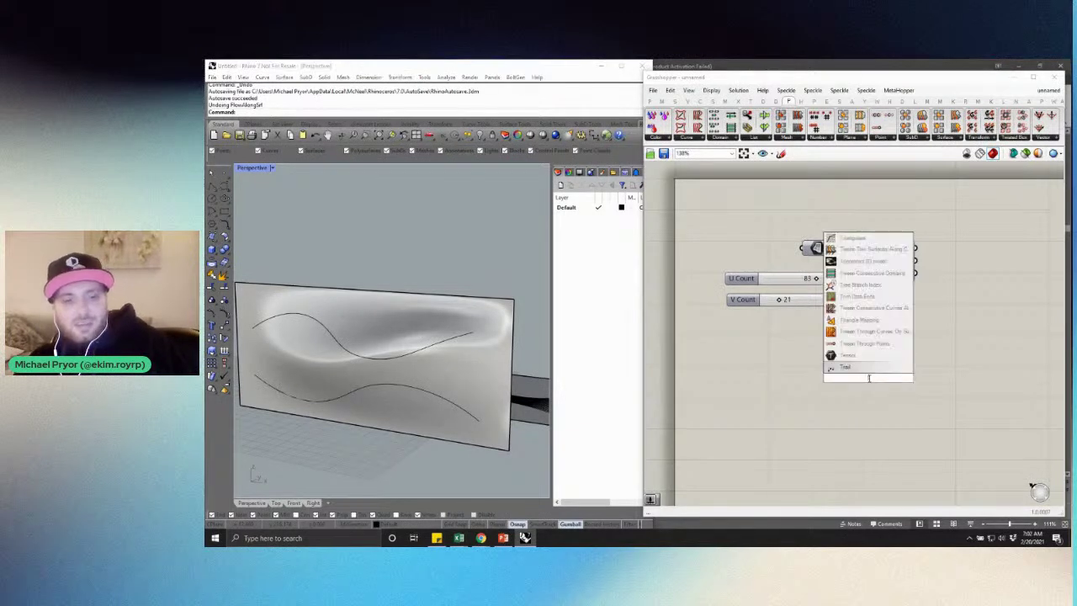
pyautogui.write('en')
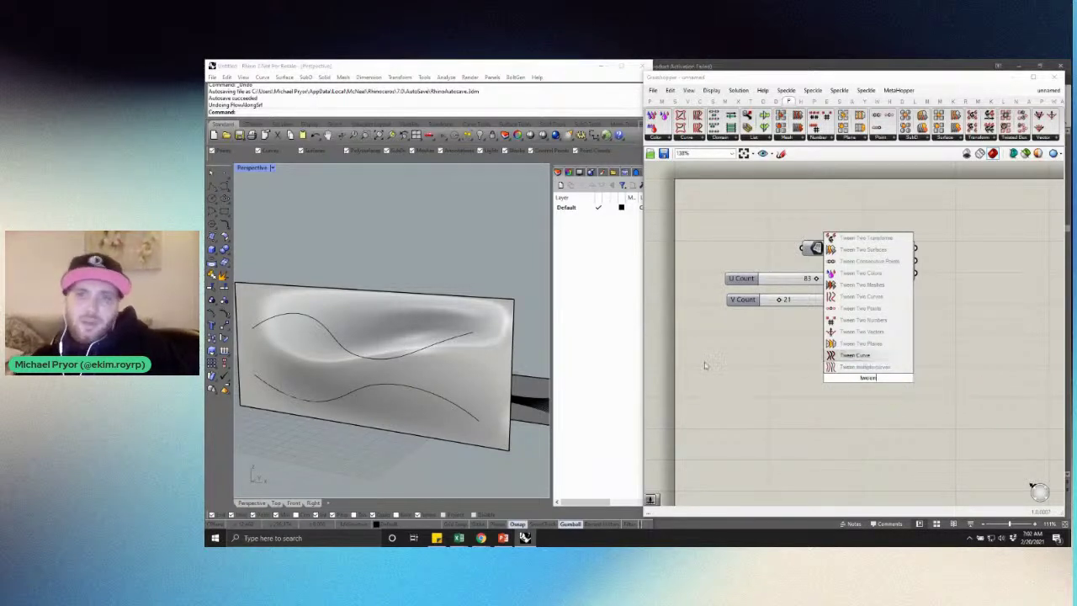
pyautogui.press('Up')
# Place Pufferfish's Tween Two Curves On Surface component on the canvas below the existing surface component
pyautogui.click(696, 137)
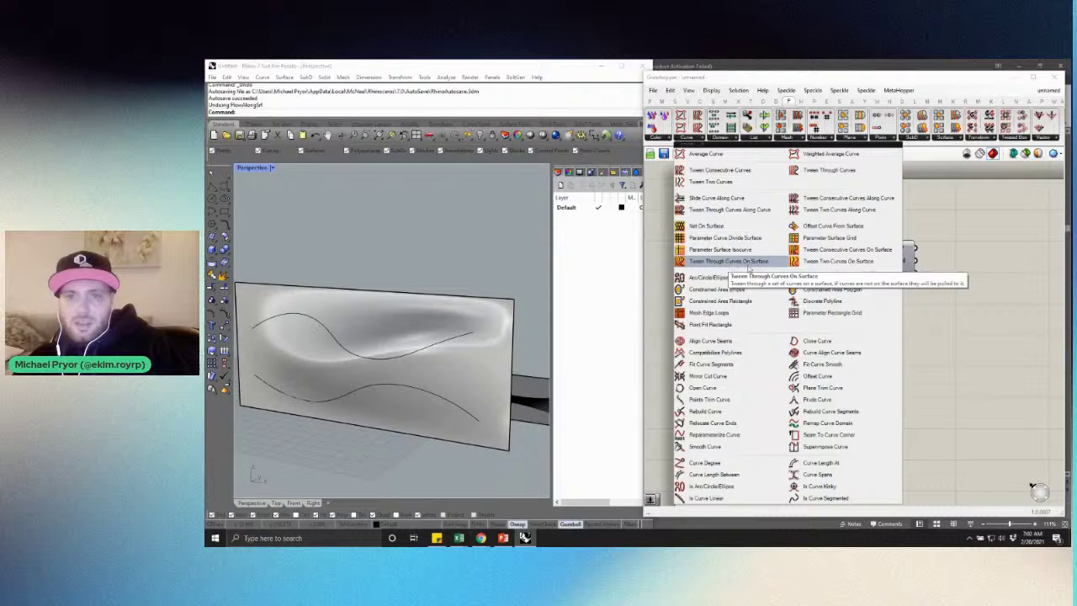
pyautogui.click(827, 263)
pyautogui.scroll(2, 864, 368)
pyautogui.click(865, 358)
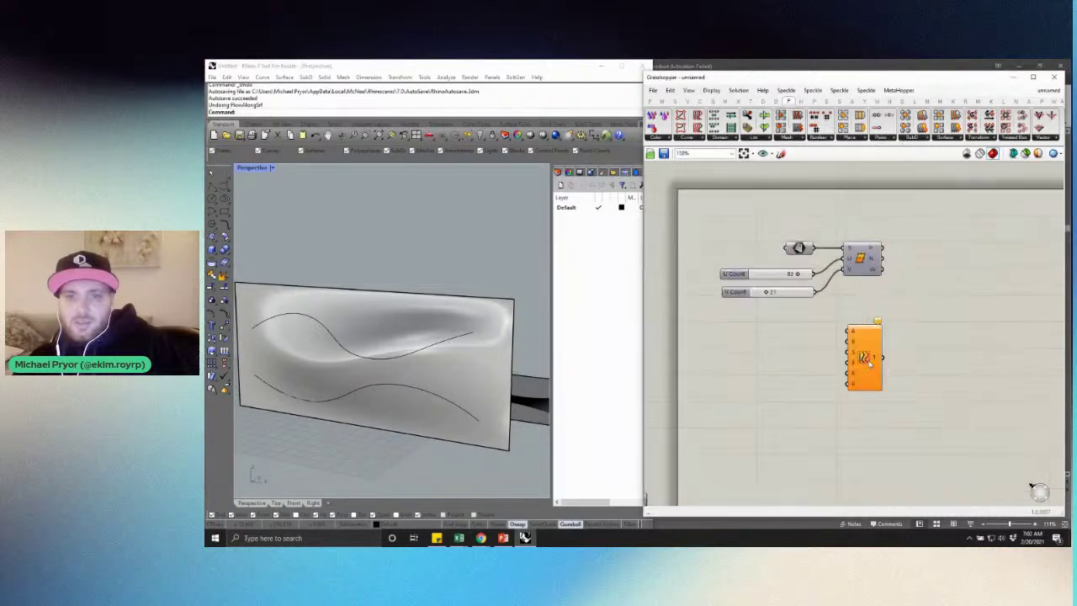
pyautogui.moveTo(865, 358); pyautogui.dragTo(866, 365)
# Add two Curve parameters, one above the other, beside the inputs of the tween component
pyautogui.doubleClick(783, 359)
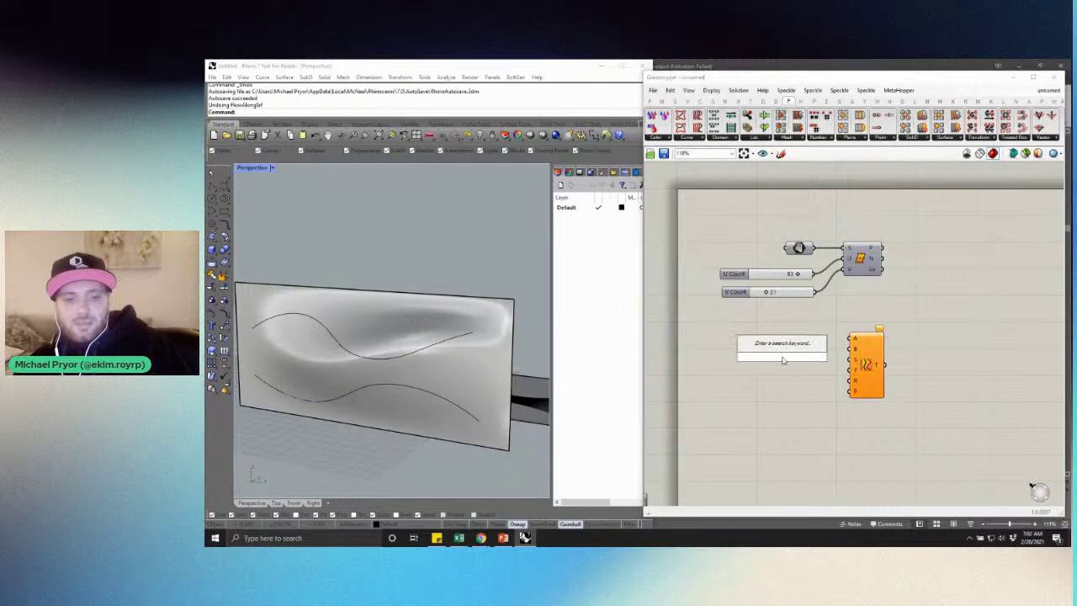
pyautogui.write('curve')
pyautogui.click(777, 350)
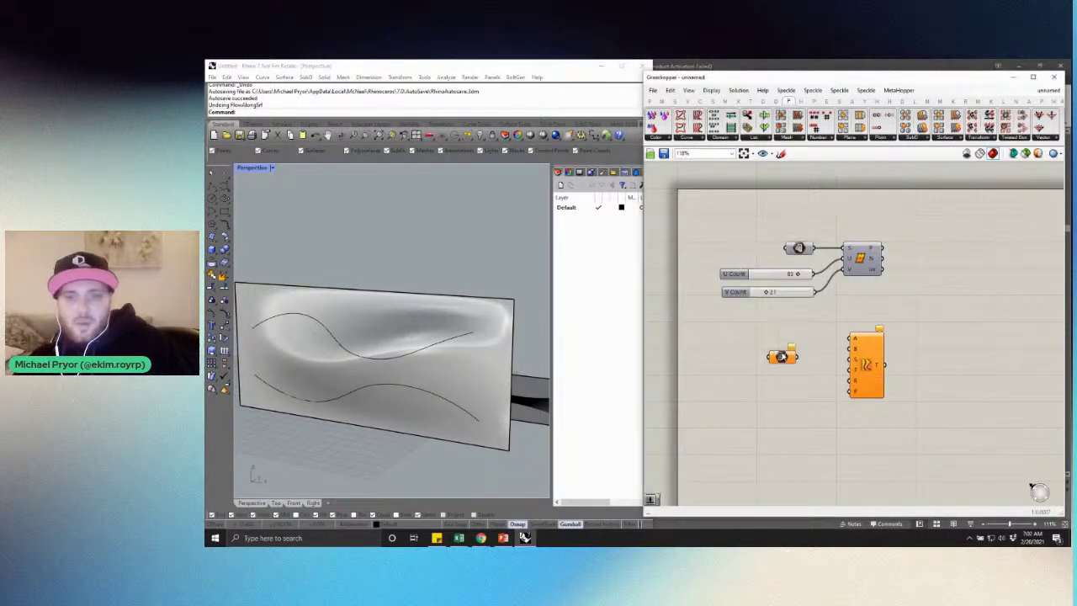
pyautogui.moveTo(783, 344); pyautogui.dragTo(779, 357)
# Reference the upper wavy curve on the sculpted surface in the first Curve parameter
pyautogui.click(425, 350)
pyautogui.click(426, 348)
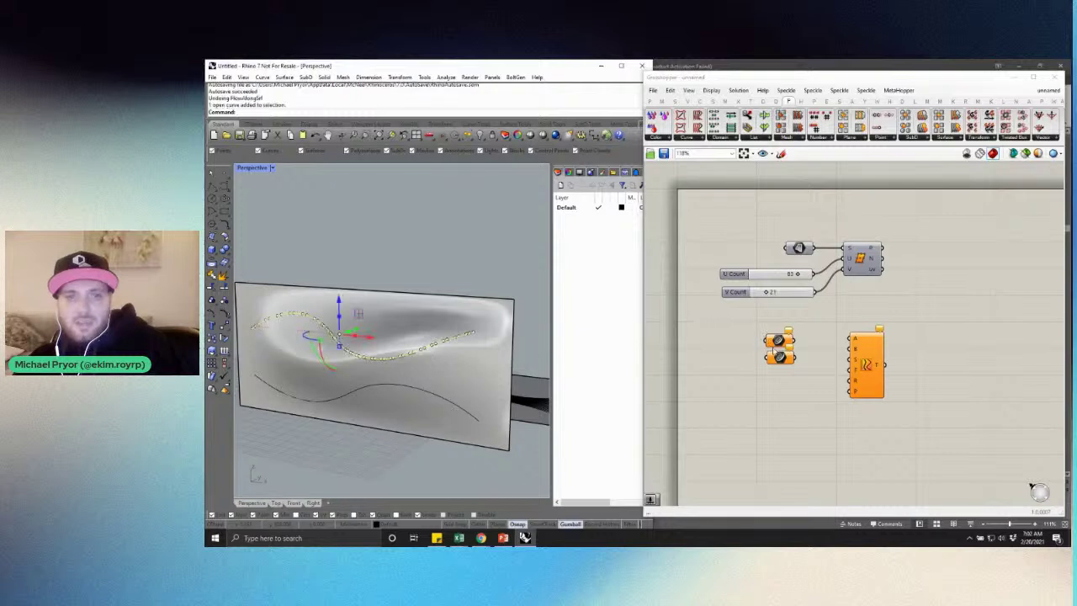
pyautogui.rightClick(780, 338)
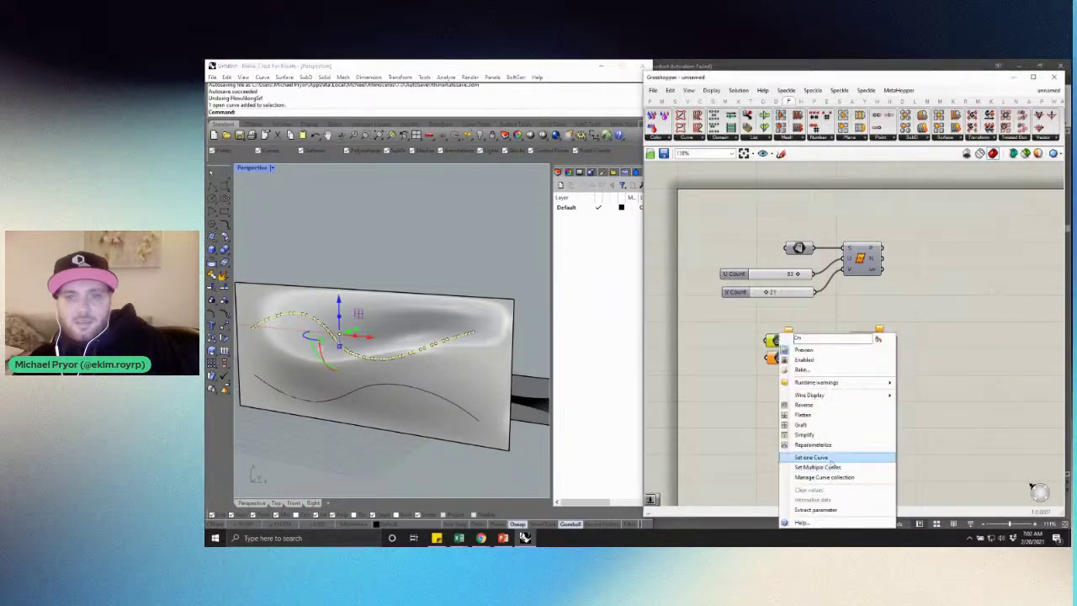
pyautogui.click(835, 469)
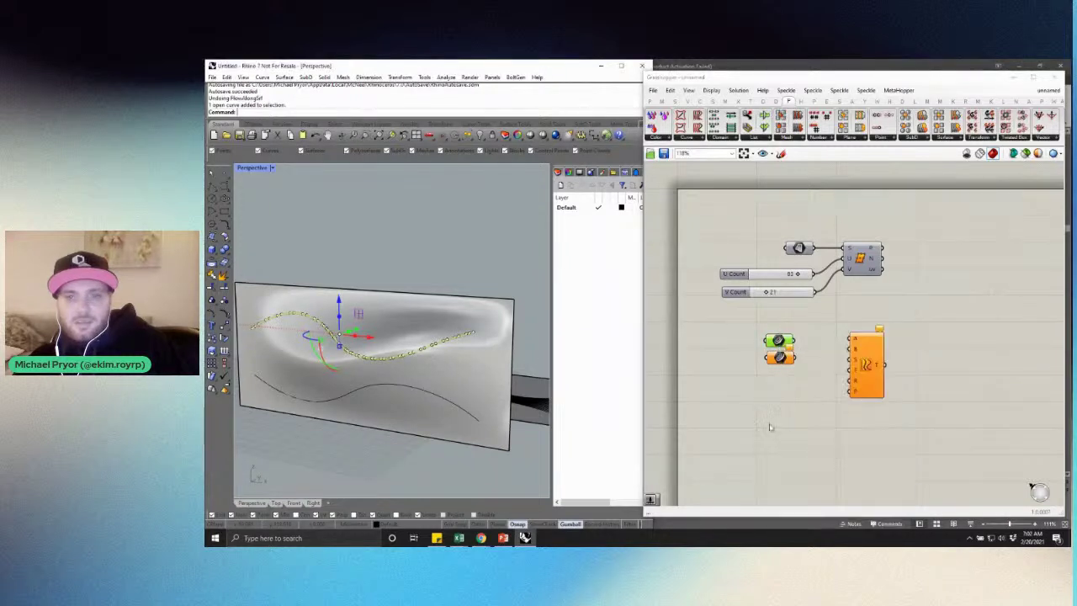
# Reference the lower wavy curve in the second Curve parameter and wire both parameters to the tween component's A and B inputs
pyautogui.click(446, 396)
pyautogui.click(501, 427)
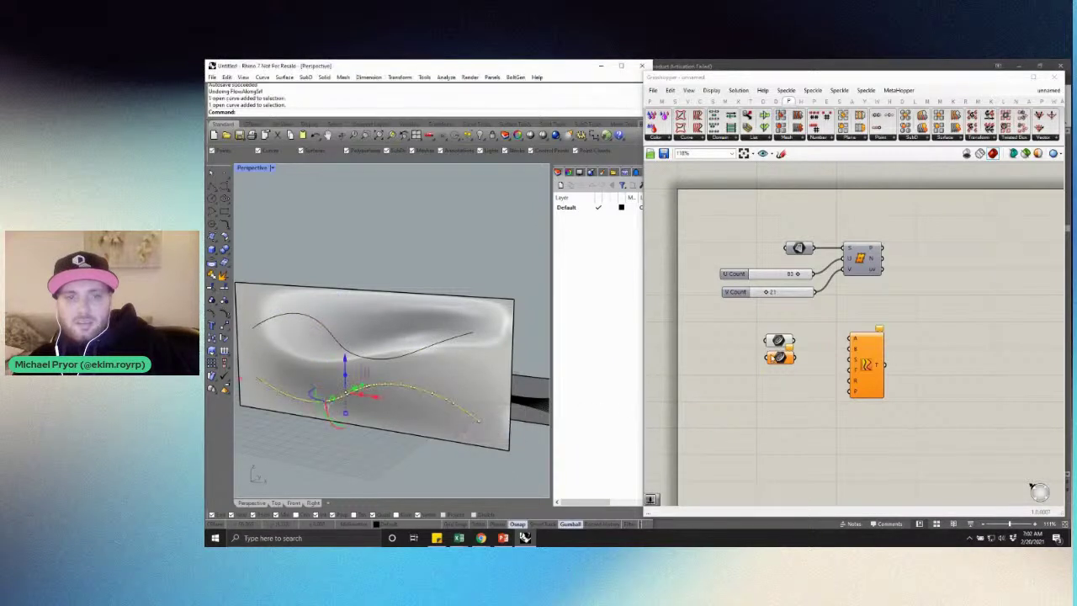
pyautogui.rightClick(780, 356)
pyautogui.click(817, 460)
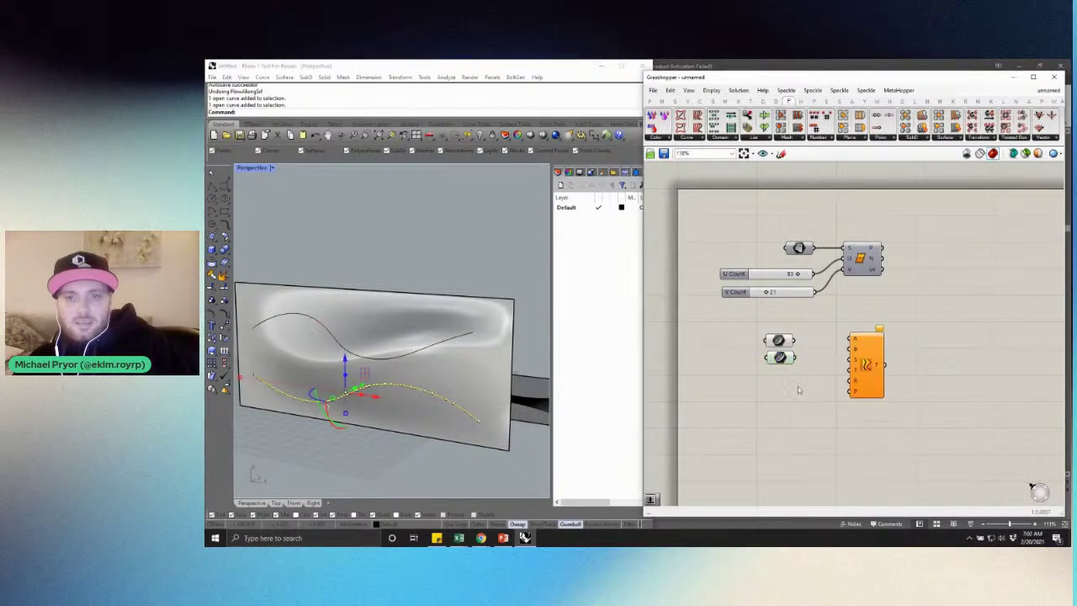
pyautogui.moveTo(795, 340)
pyautogui.mouseDown()
pyautogui.moveTo(852, 339)
pyautogui.moveTo(814, 362)
pyautogui.moveTo(840, 357)
pyautogui.mouseUp()
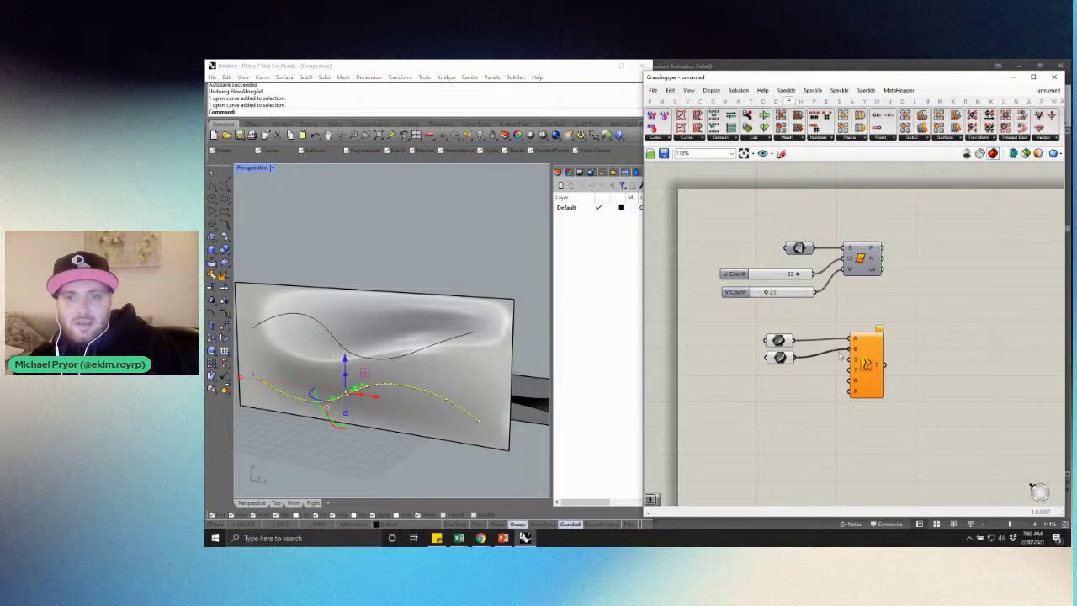
# Add a Surface parameter below the Curve parameters and reference the sculpted surface in it
pyautogui.doubleClick(775, 394)
pyautogui.write('surface')
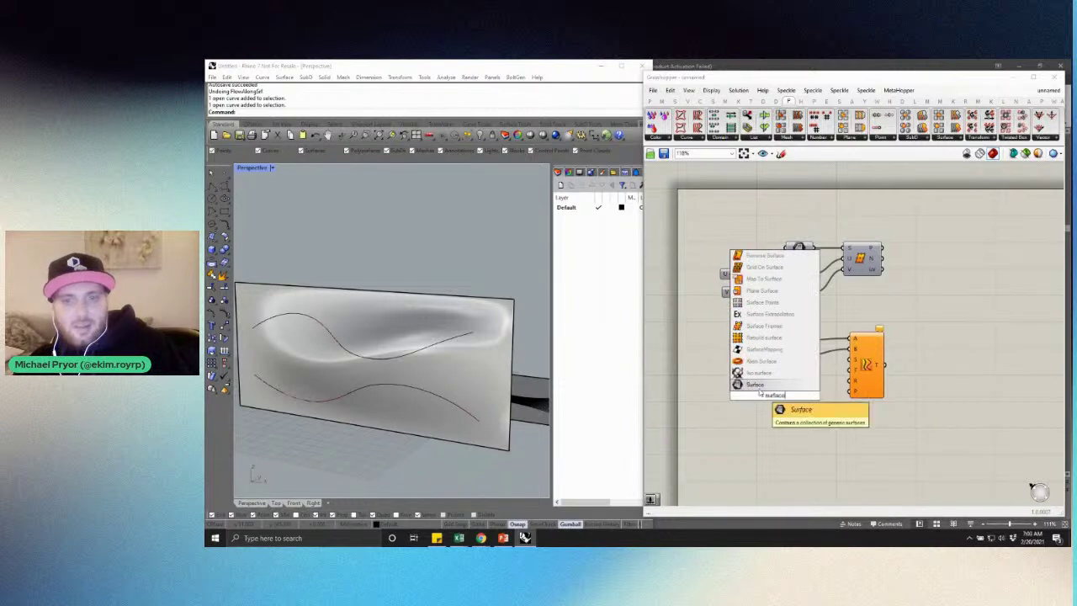
pyautogui.press('Return')
pyautogui.rightClick(764, 395)
pyautogui.click(768, 398)
pyautogui.rightClick(767, 397)
pyautogui.click(812, 457)
# Align the Surface parameter under the Curve parameters and wire it to the tween component's S input
pyautogui.moveTo(789, 395); pyautogui.dragTo(782, 372)
pyautogui.click(790, 401)
pyautogui.click(434, 236)
pyautogui.moveTo(468, 348); pyautogui.dragTo(368, 360, button='right')
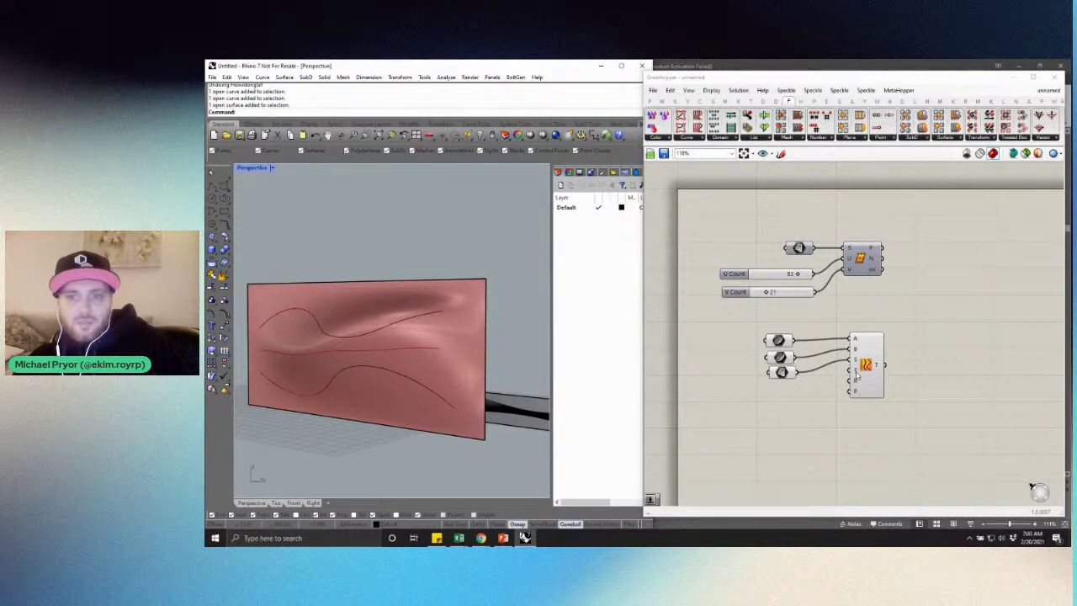
# Add a Range component below the Surface parameter and wire its R output to the tween component's F input
pyautogui.doubleClick(802, 431)
pyautogui.write('range')
pyautogui.press('Return')
pyautogui.moveTo(825, 432); pyautogui.dragTo(850, 370)
pyautogui.click(800, 430)
pyautogui.moveTo(800, 431); pyautogui.dragTo(773, 401)
pyautogui.click(701, 301)
pyautogui.doubleClick(721, 364)
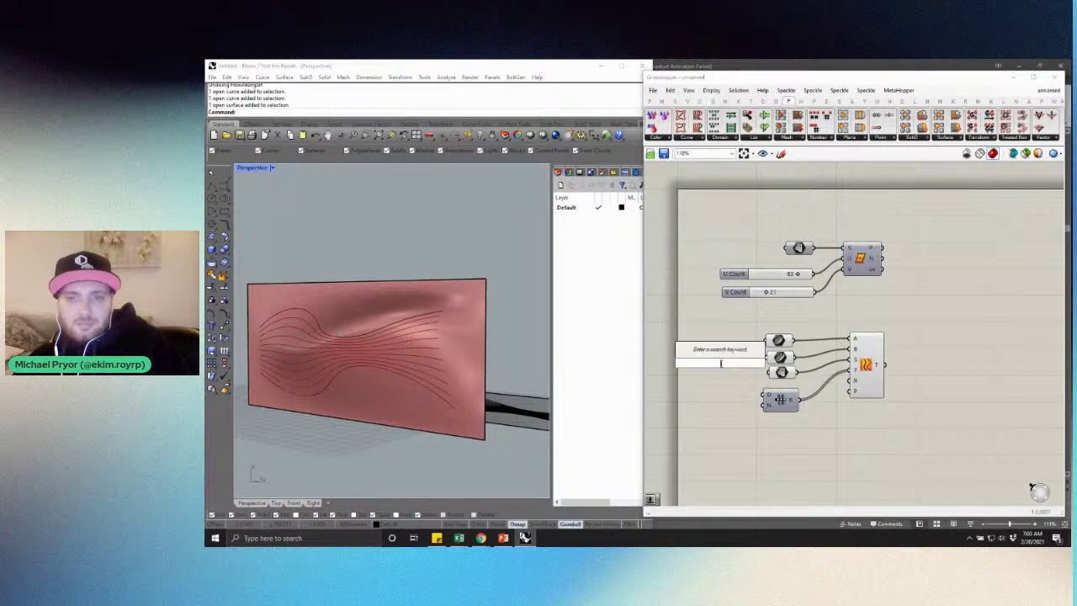
# Add a number slider with the value 100 and wire it to the Range component's N input
pyautogui.moveTo(457, 210); pyautogui.dragTo(387, 281, button='right')
pyautogui.scroll(-5, 387, 281)
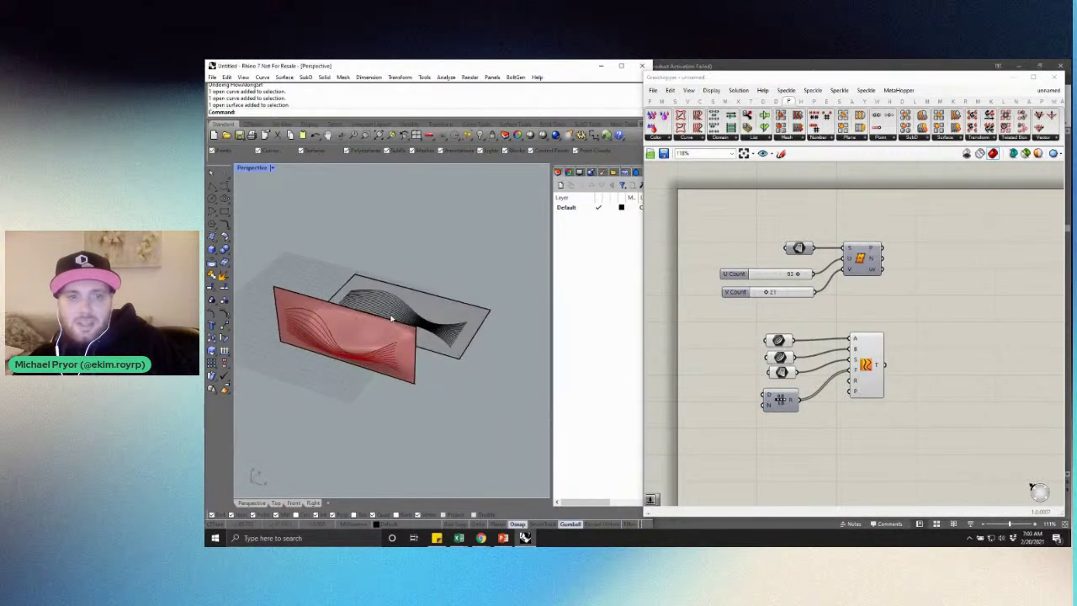
pyautogui.moveTo(530, 306); pyautogui.dragTo(425, 328, button='right')
pyautogui.moveTo(477, 372); pyautogui.dragTo(413, 323, button='right')
pyautogui.scroll(-5, 413, 323)
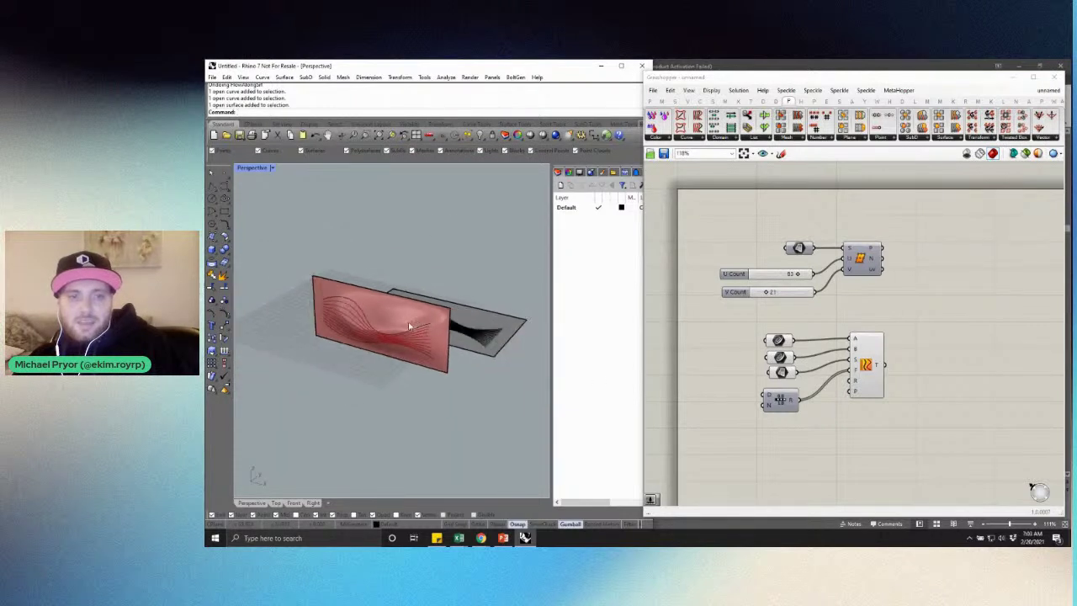
pyautogui.scroll(4, 408, 326)
pyautogui.click(809, 465)
pyautogui.doubleClick(810, 464)
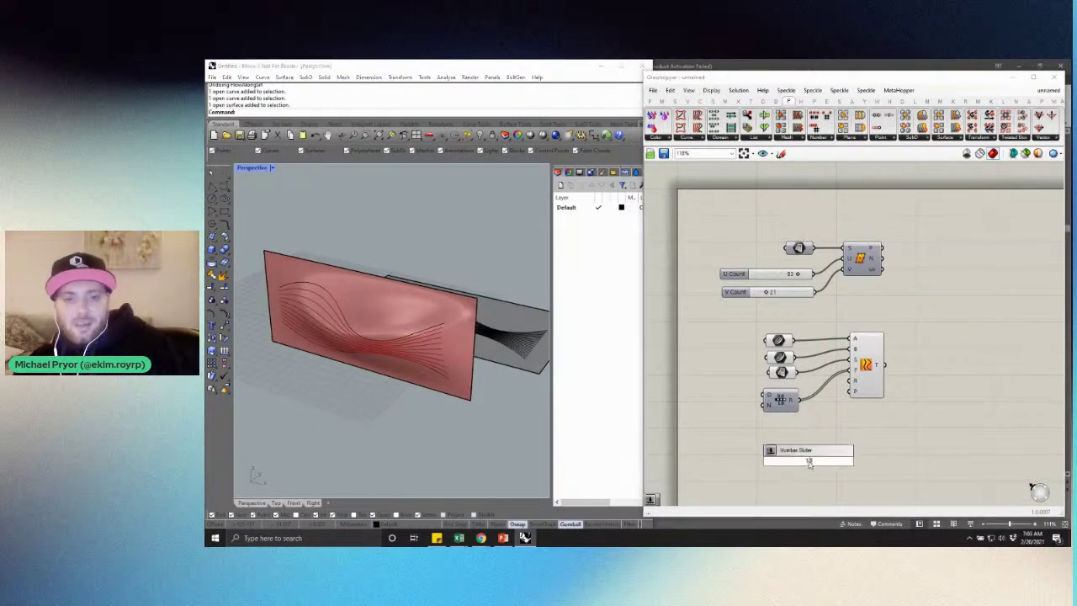
pyautogui.press('Return')
pyautogui.moveTo(820, 460); pyautogui.dragTo(718, 408)
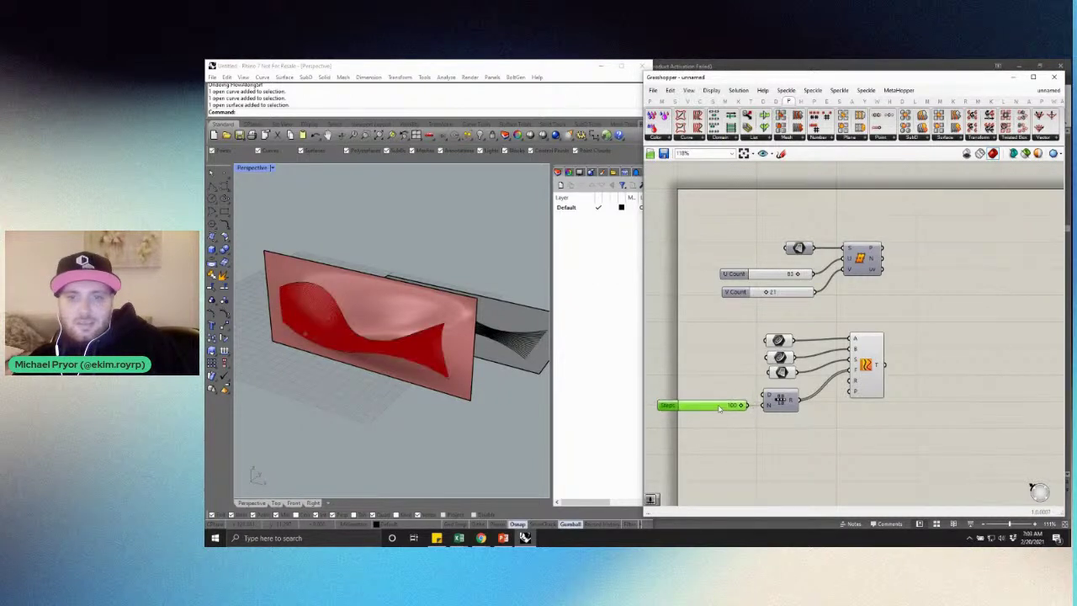
# Enter 25 on the Steps slider and fine-tune it to 22
pyautogui.doubleClick(719, 408)
pyautogui.write('25')
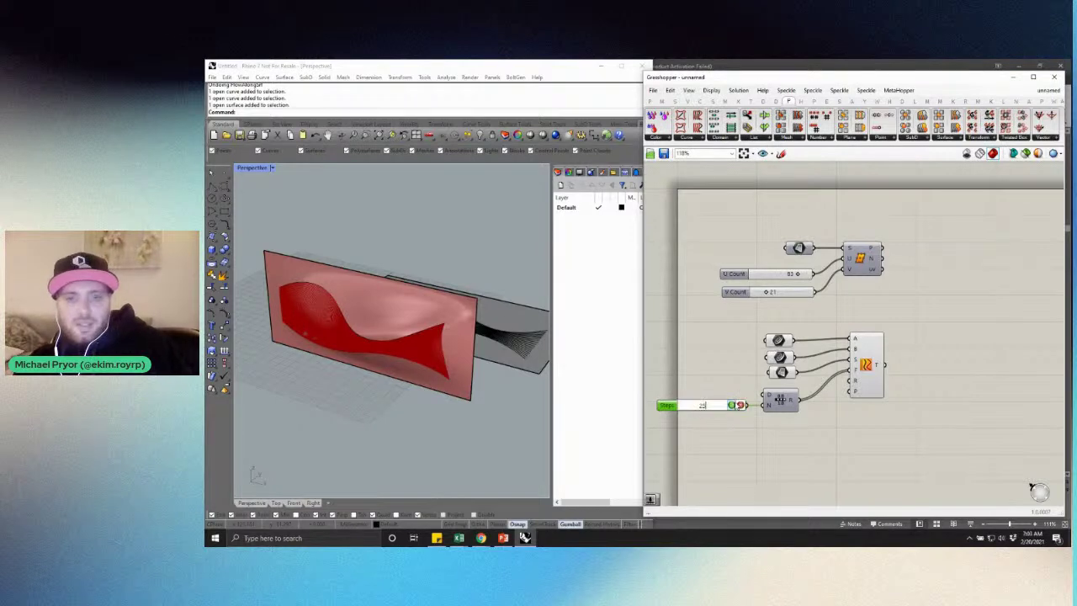
pyautogui.click(727, 355)
pyautogui.moveTo(377, 253)
pyautogui.mouseDown(button='right')
pyautogui.moveTo(368, 226)
pyautogui.moveTo(367, 251)
pyautogui.mouseUp(button='right')
pyautogui.scroll(4, 440, 307)
pyautogui.moveTo(439, 308); pyautogui.dragTo(426, 315, button='right')
pyautogui.click(698, 407)
pyautogui.moveTo(699, 406); pyautogui.dragTo(698, 408)
# Try a gumball move on the upper wavy curve of the sculpted surface and undo it
pyautogui.click(452, 293)
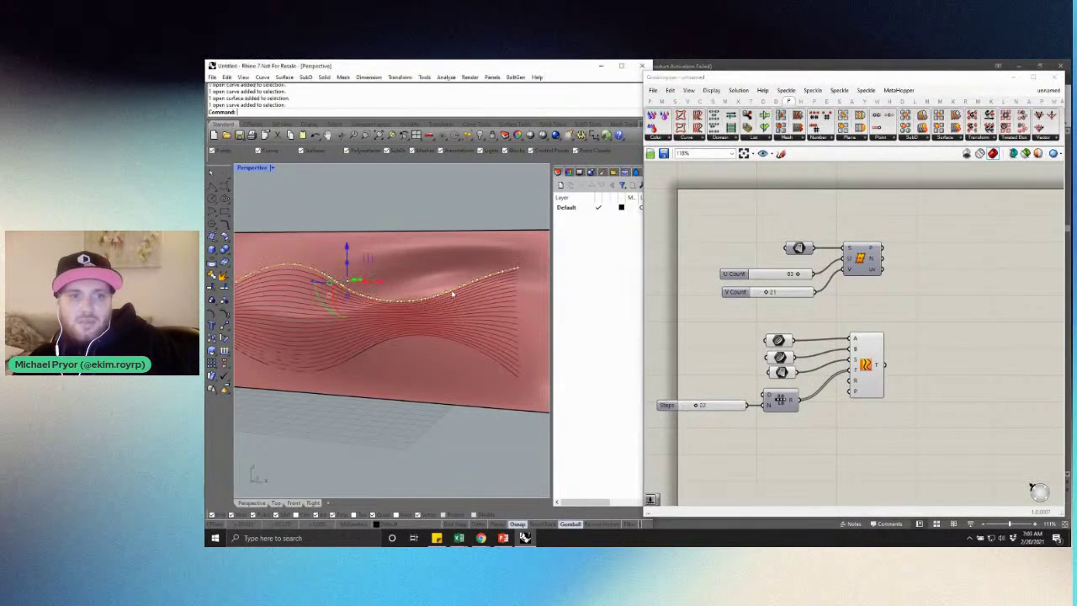
pyautogui.moveTo(407, 190); pyautogui.dragTo(535, 301)
pyautogui.moveTo(483, 249); pyautogui.dragTo(483, 231)
pyautogui.moveTo(466, 300); pyautogui.dragTo(482, 291, button='right')
pyautogui.hotkey('ctrl', 'z')
pyautogui.scroll(-3, 447, 252)
pyautogui.scroll(3, 446, 249)
# Shift the tween component together with its parameters, Range and Steps slider rightward on the canvas
pyautogui.click(441, 251)
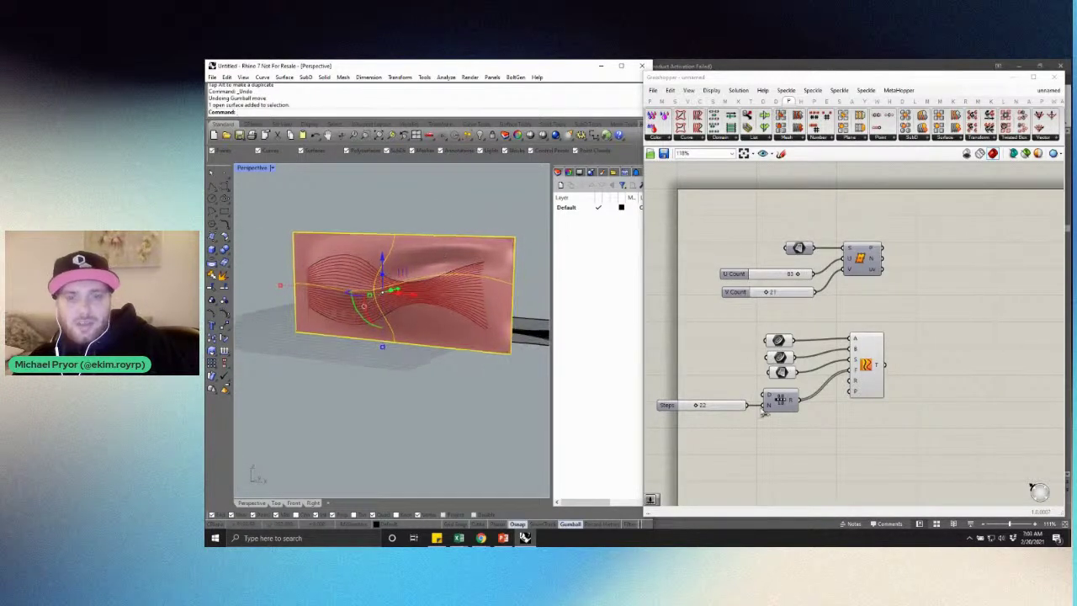
pyautogui.moveTo(906, 324); pyautogui.dragTo(725, 436)
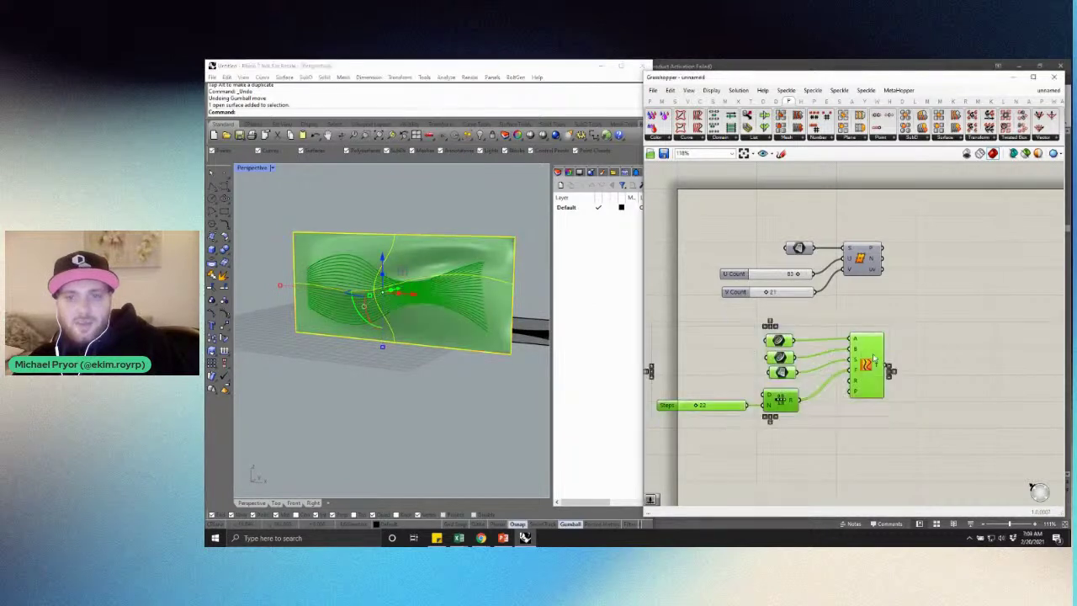
pyautogui.moveTo(873, 359); pyautogui.dragTo(920, 360)
pyautogui.click(951, 304)
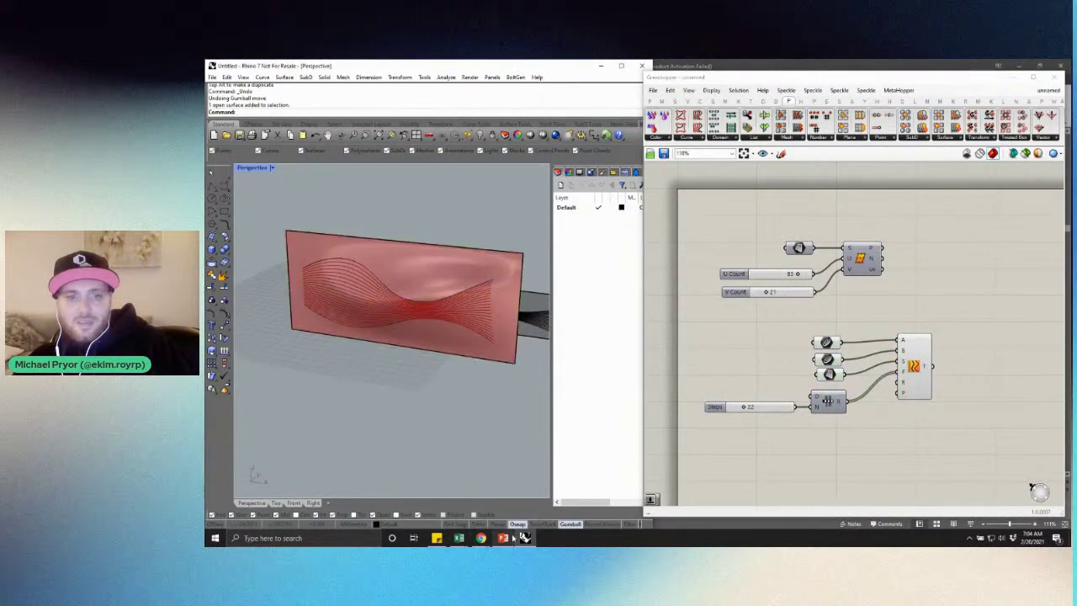
# Check the curve tweening slide in PowerPoint, return to Grasshopper, and move the tween component farther from its inputs
pyautogui.click(504, 538)
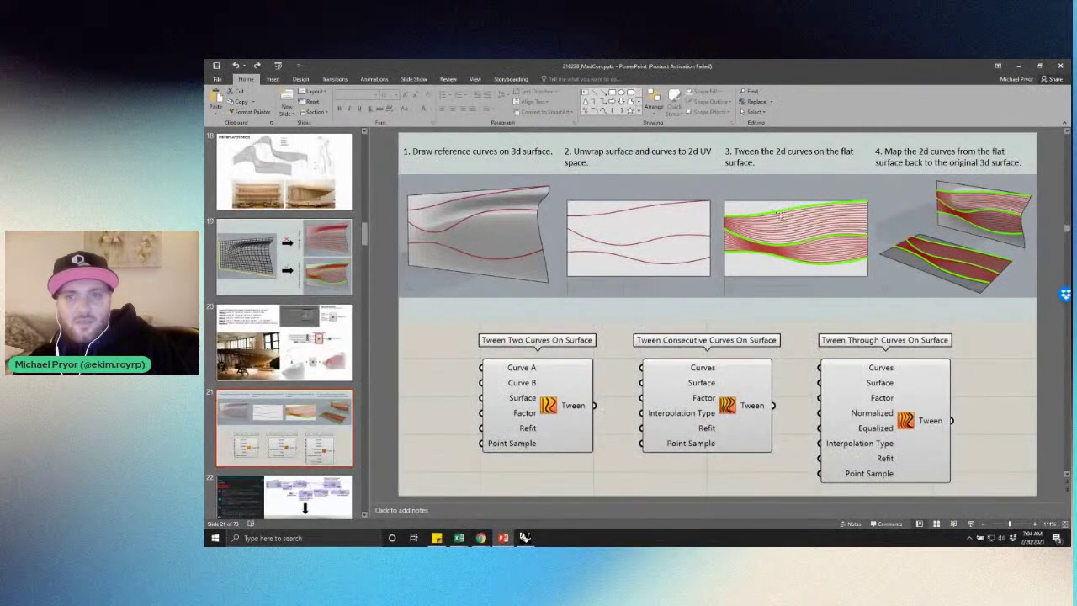
pyautogui.click(1019, 67)
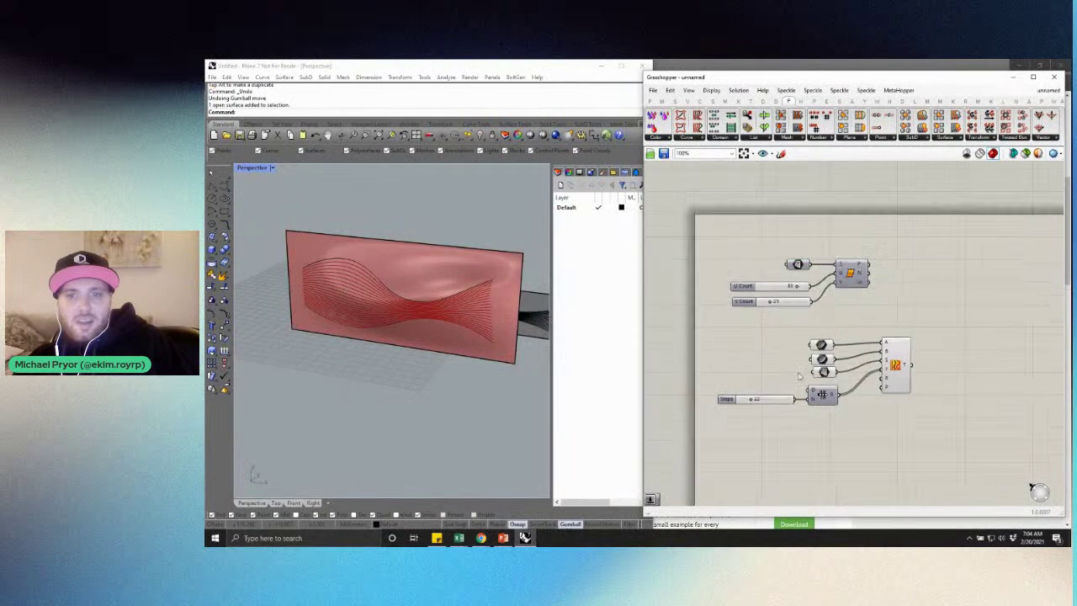
pyautogui.moveTo(894, 363); pyautogui.dragTo(967, 366)
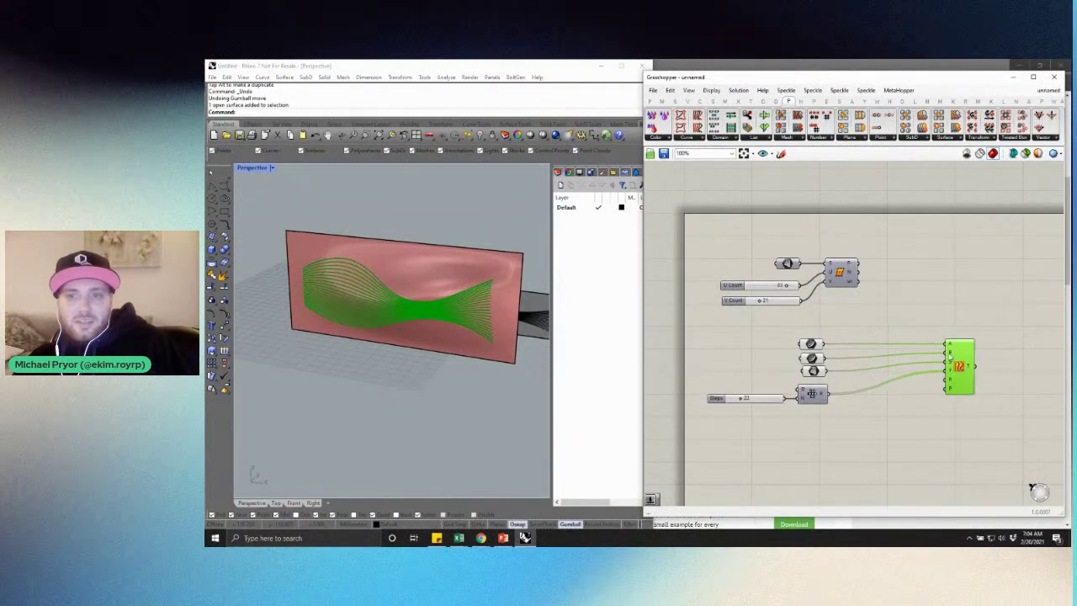
pyautogui.click(853, 373)
pyautogui.scroll(-2, 853, 371)
pyautogui.scroll(3, 847, 398)
# Add a Graph Mapper between the Range and tween components and wire the Range output into it
pyautogui.doubleClick(864, 402)
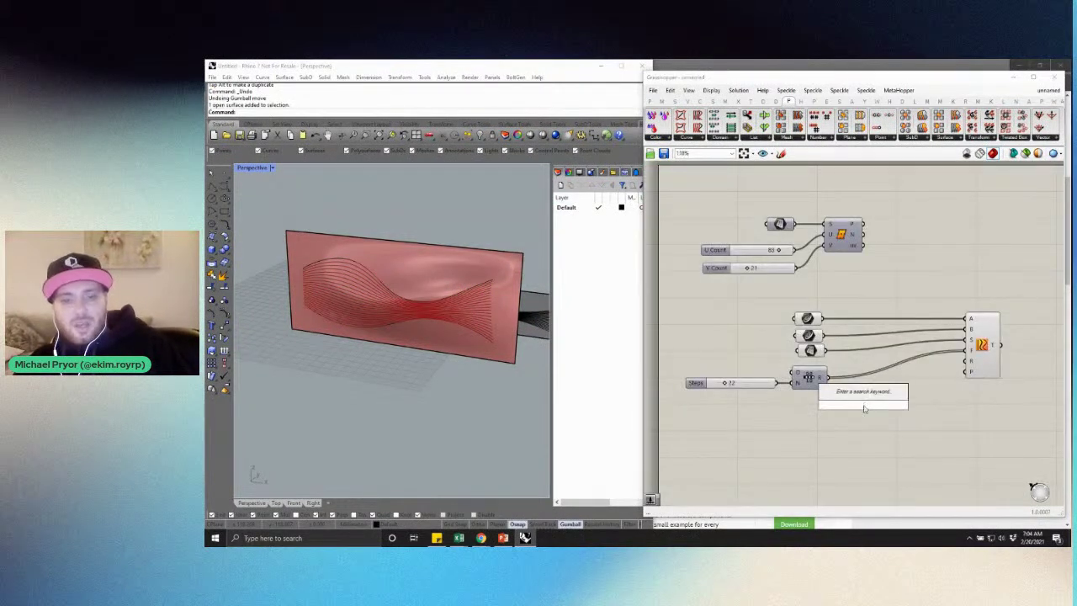
pyautogui.write('graph')
pyautogui.click(844, 387)
pyautogui.moveTo(842, 385); pyautogui.dragTo(841, 410)
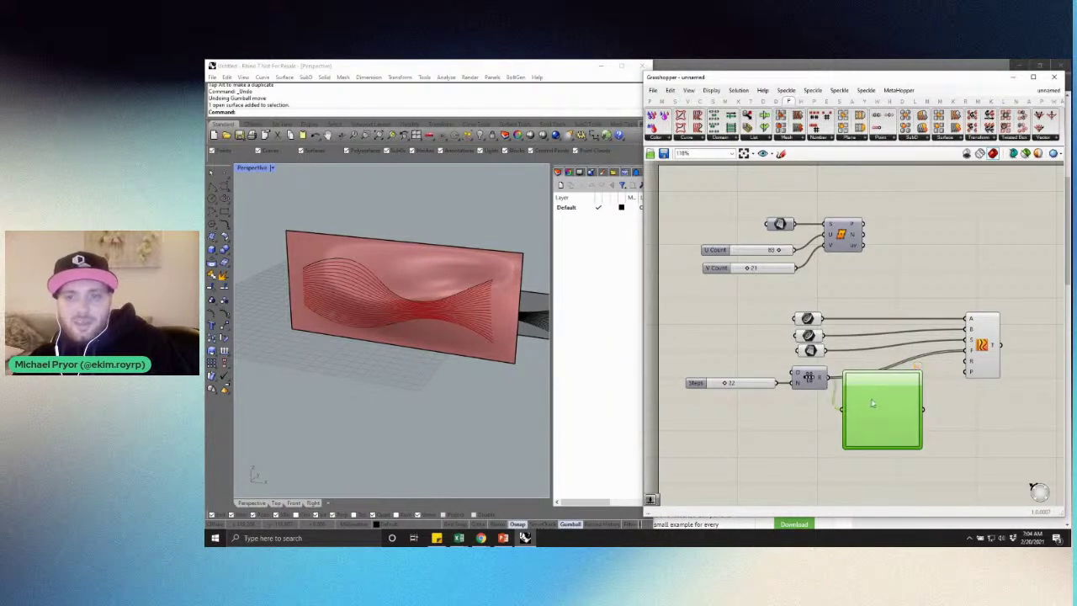
# Set the Graph Mapper to the Bezier graph type and wire its output to the tween component's F input
pyautogui.rightClick(871, 401)
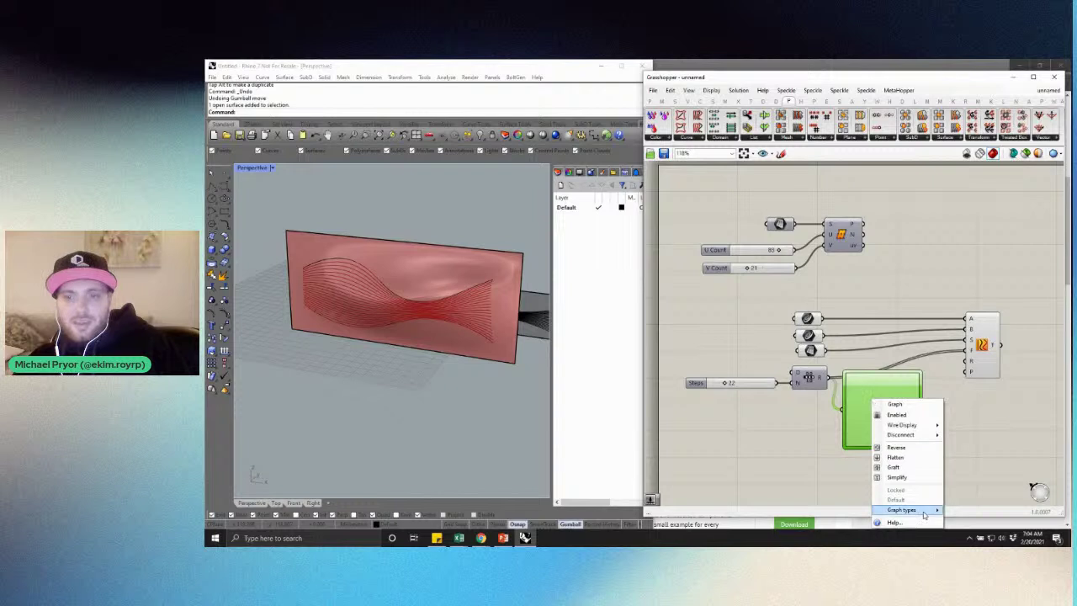
pyautogui.moveTo(922, 511)
pyautogui.click(969, 423)
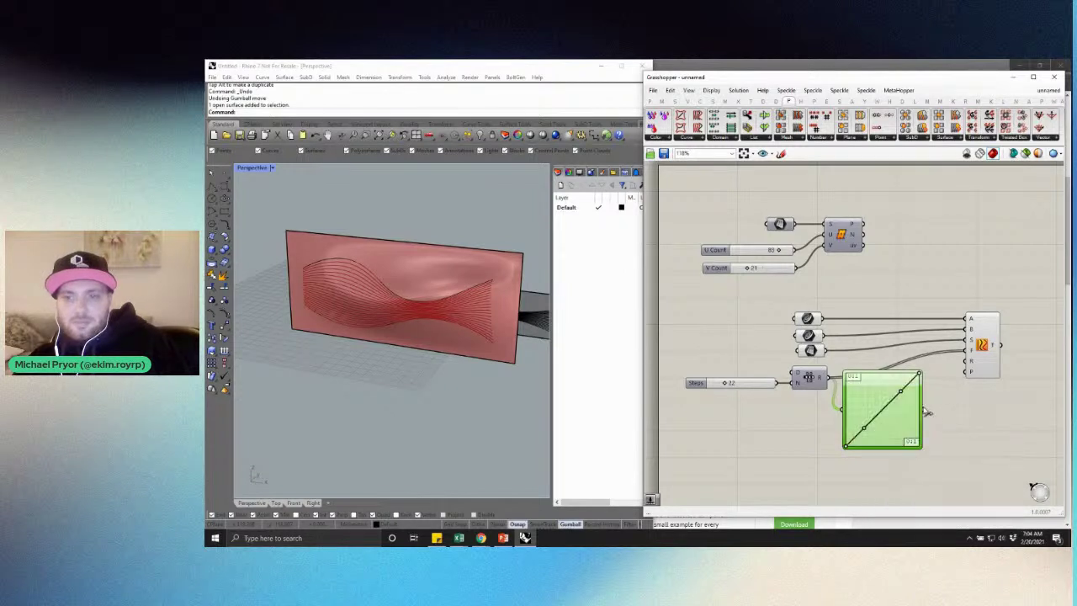
pyautogui.moveTo(960, 354); pyautogui.dragTo(965, 350)
# Bend the Graph Mapper's Bezier curve upward with its upper handle to grade the spacing of the tweened curves
pyautogui.scroll(2, 875, 386)
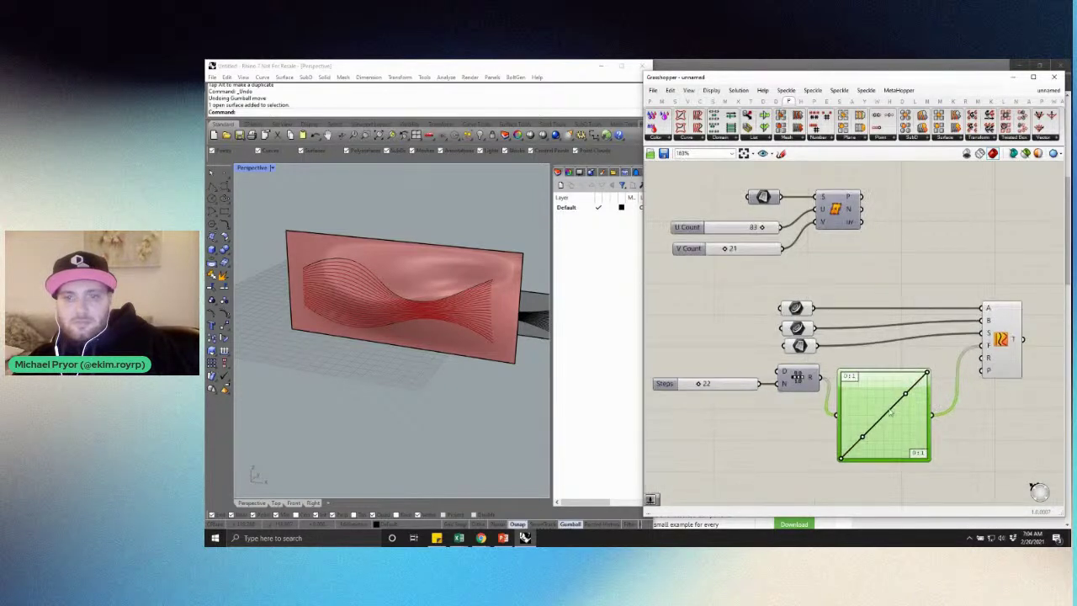
pyautogui.moveTo(908, 394); pyautogui.dragTo(847, 381)
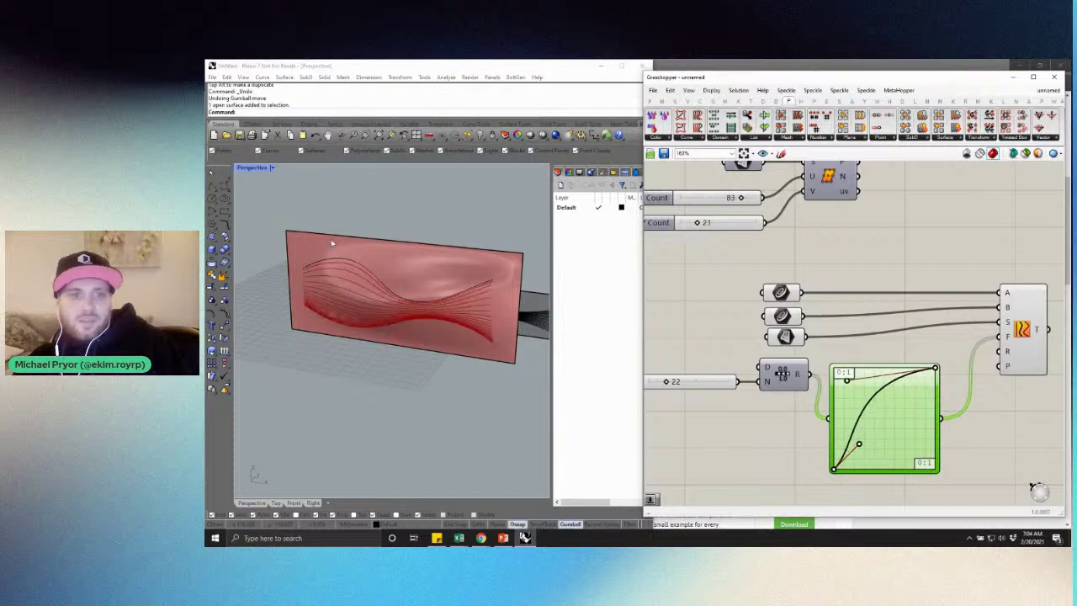
pyautogui.moveTo(325, 240); pyautogui.dragTo(382, 222, button='right')
pyautogui.scroll(5, 437, 299)
pyautogui.moveTo(437, 299); pyautogui.dragTo(360, 284, button='right')
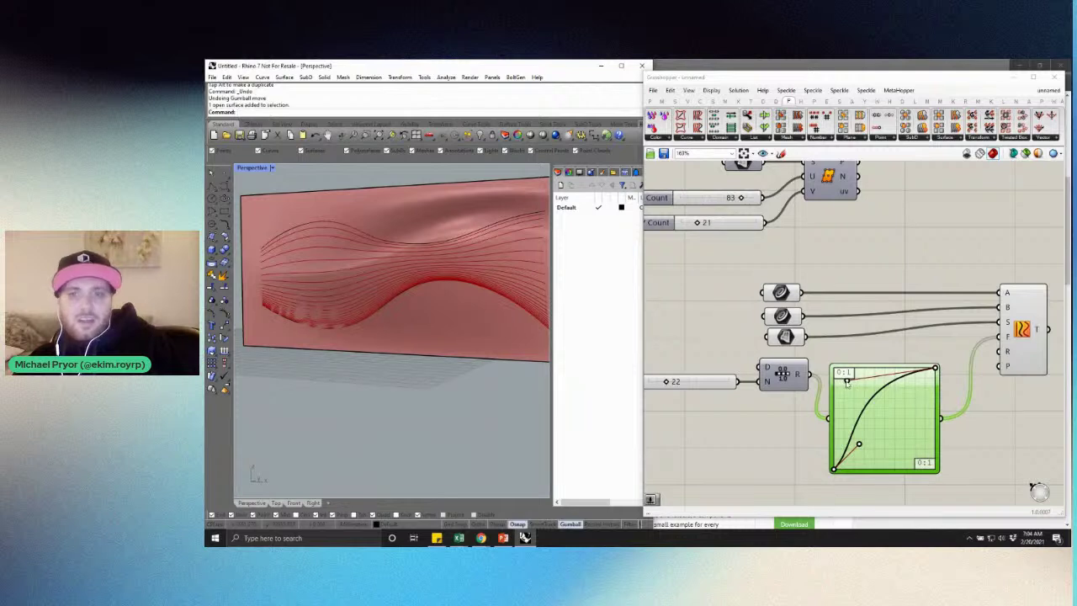
pyautogui.moveTo(847, 381); pyautogui.dragTo(879, 390)
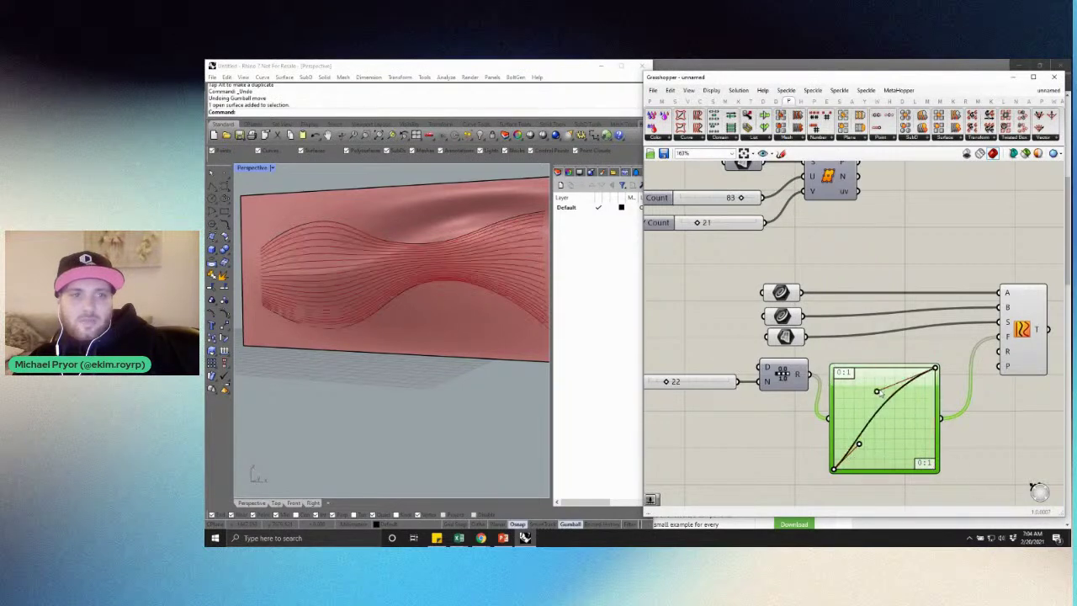
pyautogui.click(869, 234)
pyautogui.scroll(-5, 833, 347)
pyautogui.scroll(2, 833, 378)
# Switch to PowerPoint and advance the presentation from slide 21 to slide 24
pyautogui.click(601, 488)
pyautogui.click(502, 537)
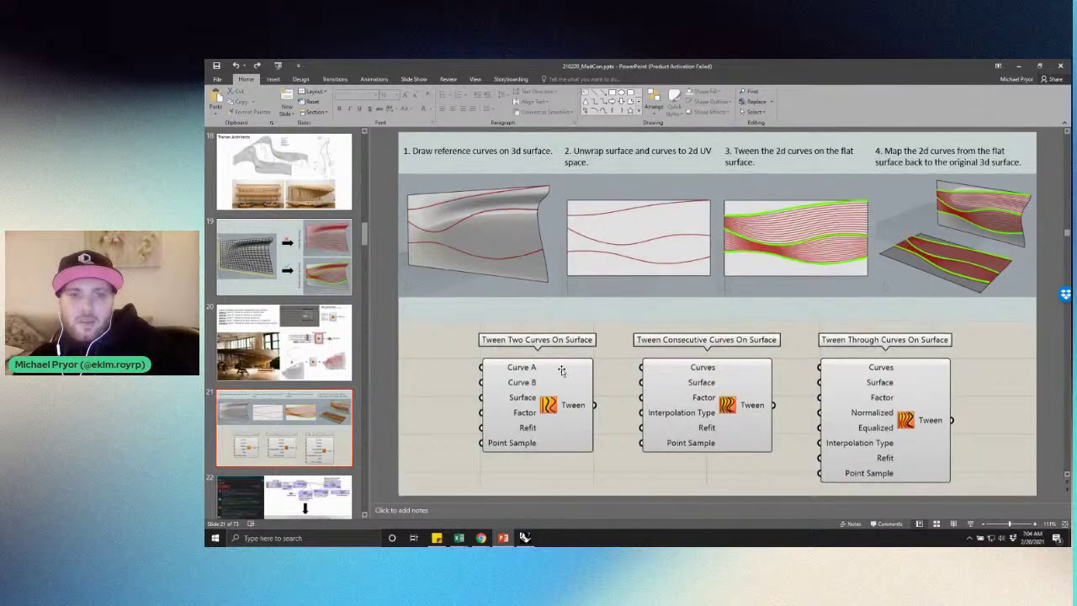
pyautogui.scroll(-1, 624, 310)
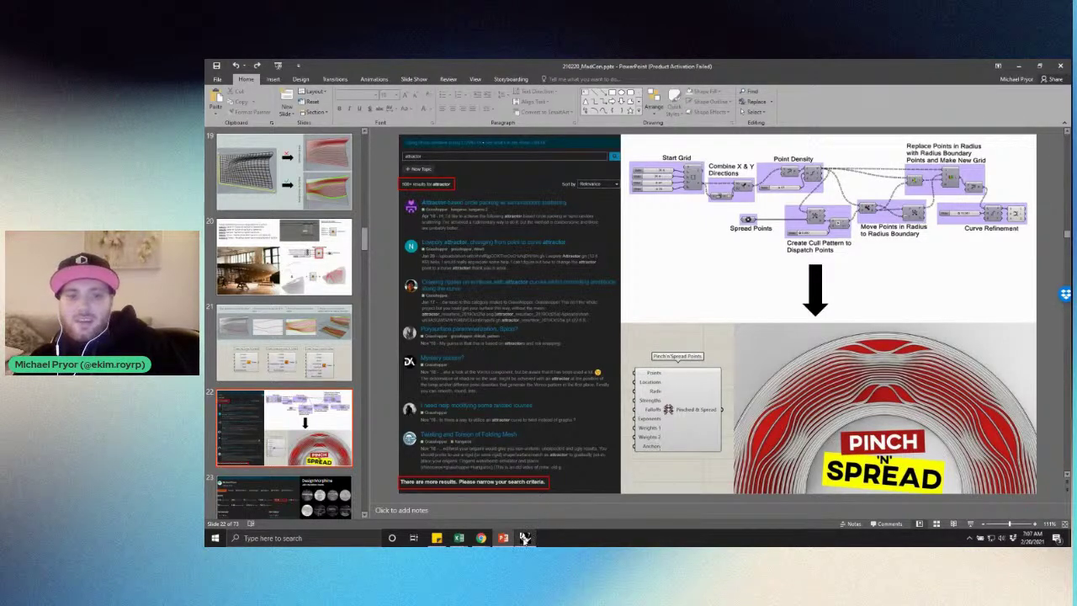
pyautogui.moveTo(525, 537)
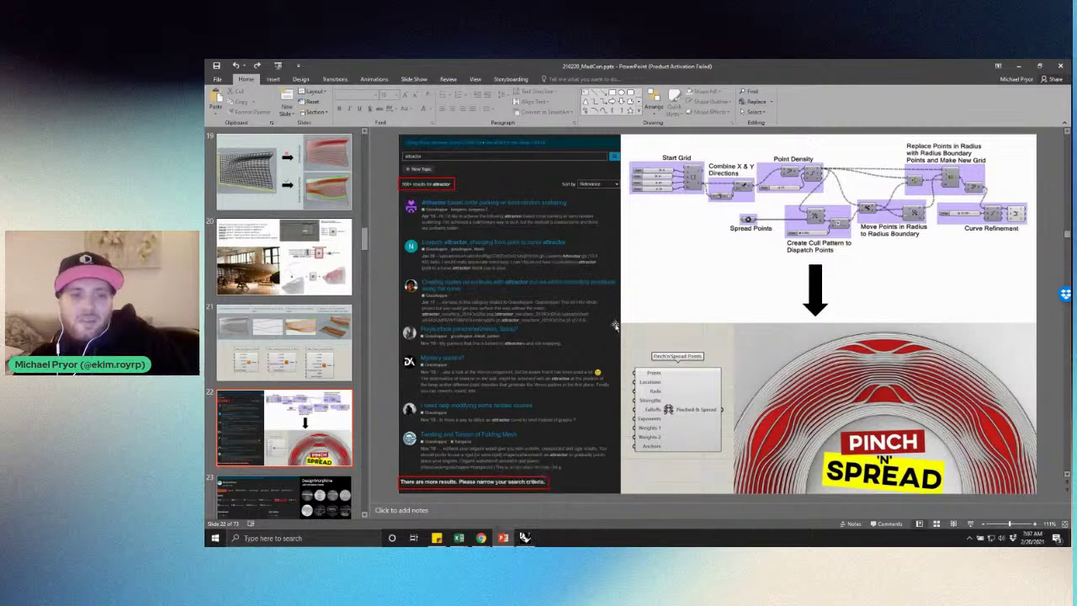
pyautogui.scroll(-1, 615, 326)
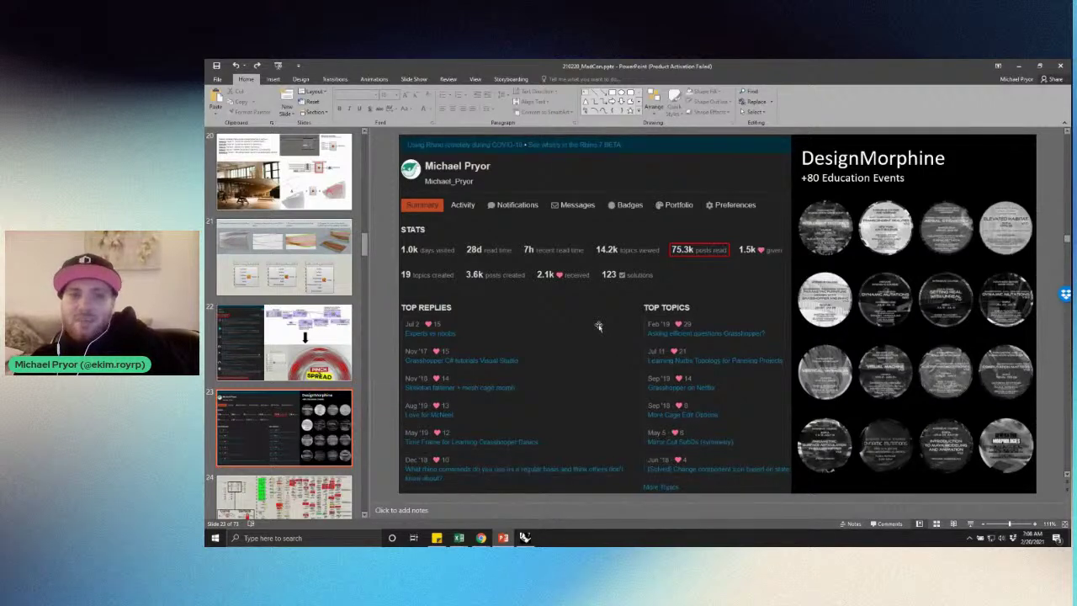
pyautogui.scroll(-1, 599, 333)
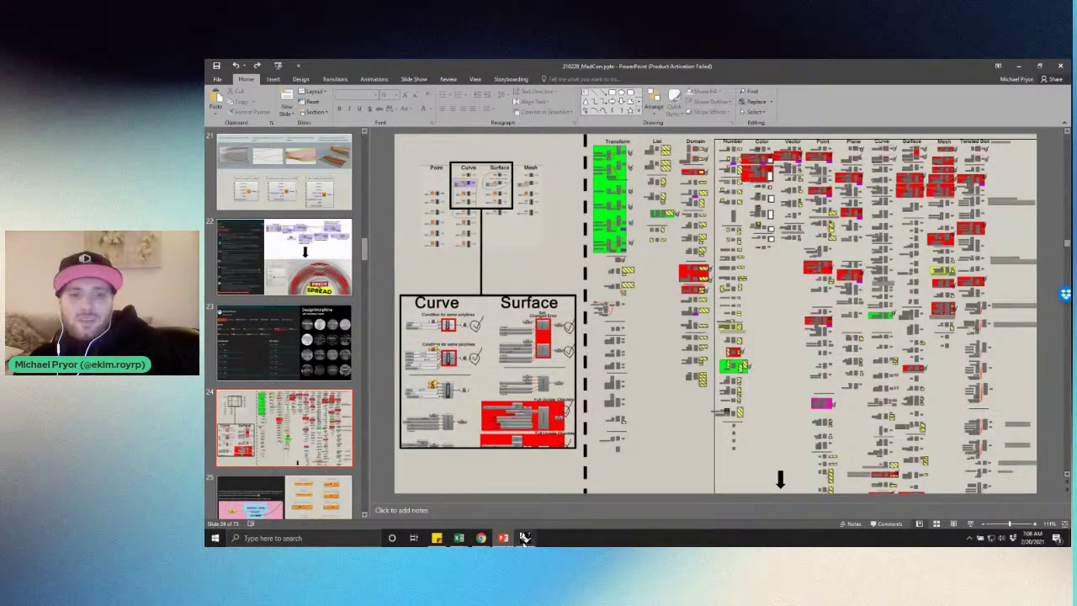
# Switch to Grasshopper, bring up the open Pufferfish definition, and widen and reposition the Grasshopper window
pyautogui.click(525, 538)
pyautogui.click(1047, 90)
pyautogui.click(1018, 178)
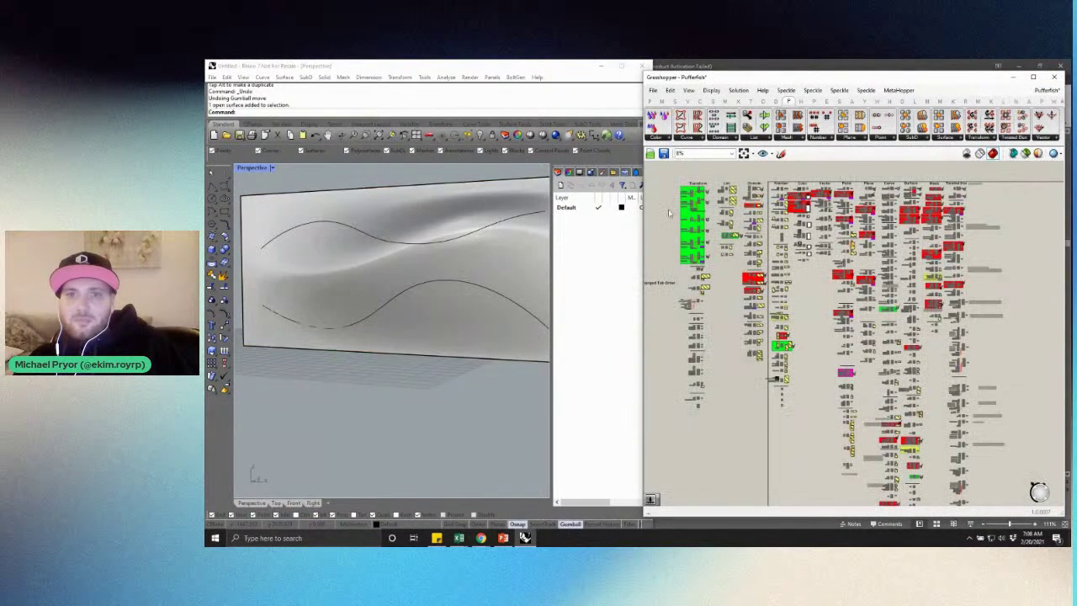
pyautogui.moveTo(640, 202); pyautogui.dragTo(367, 202)
pyautogui.scroll(-2, 717, 269)
pyautogui.scroll(3, 566, 243)
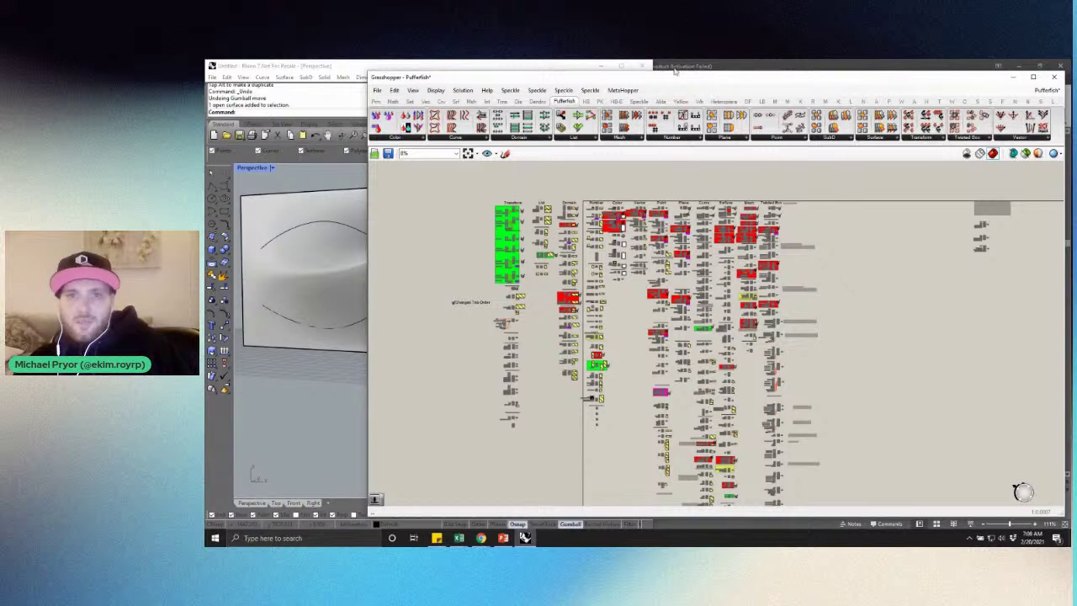
pyautogui.moveTo(683, 82); pyautogui.dragTo(683, 75)
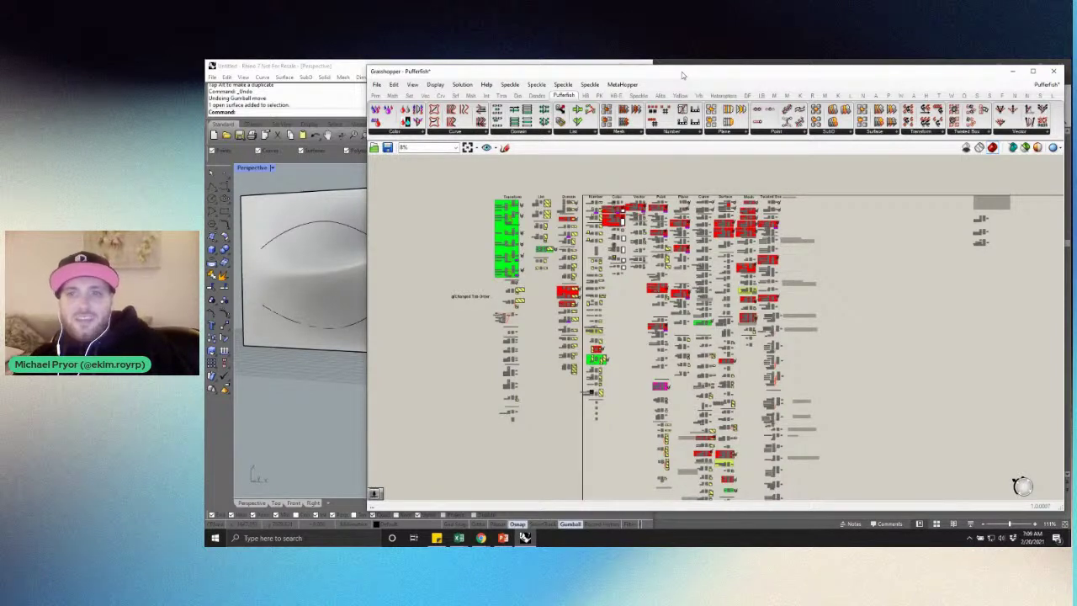
# Examine the Pufferfish definition's component columns and their colour-coded groups, including Curve, Surface, Mesh and Twisted Box
pyautogui.scroll(3, 769, 316)
pyautogui.scroll(-3, 770, 315)
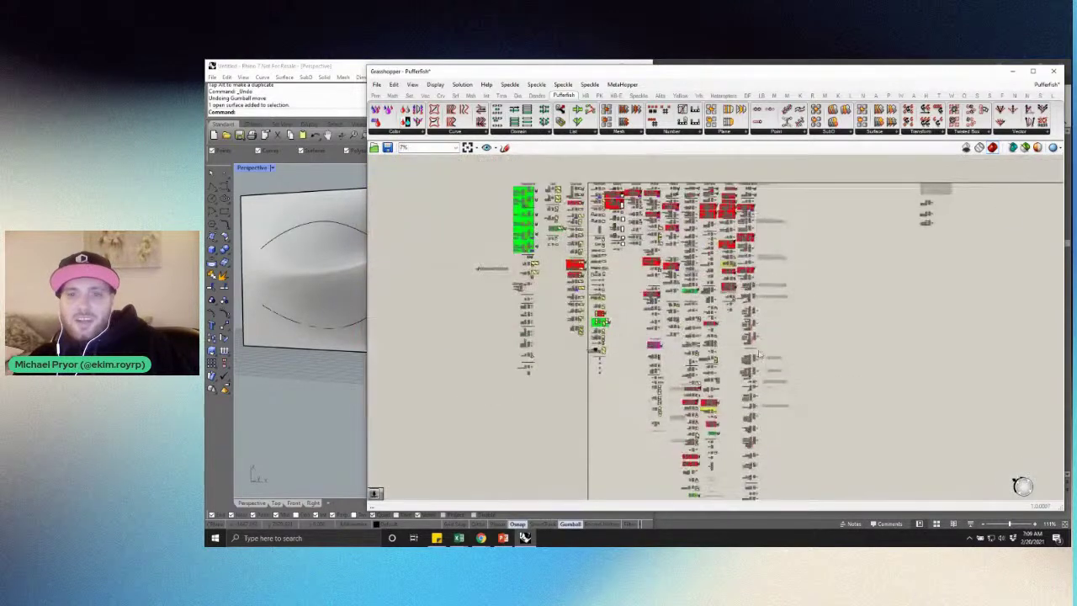
pyautogui.scroll(3, 700, 475)
pyautogui.scroll(-3, 700, 475)
pyautogui.scroll(4, 720, 395)
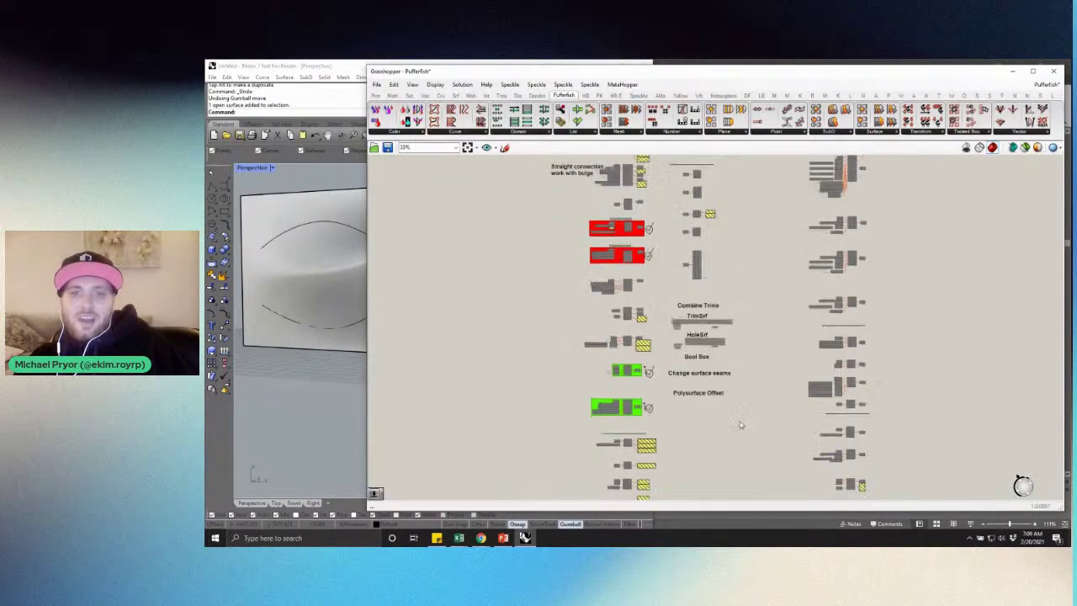
pyautogui.scroll(-3, 741, 425)
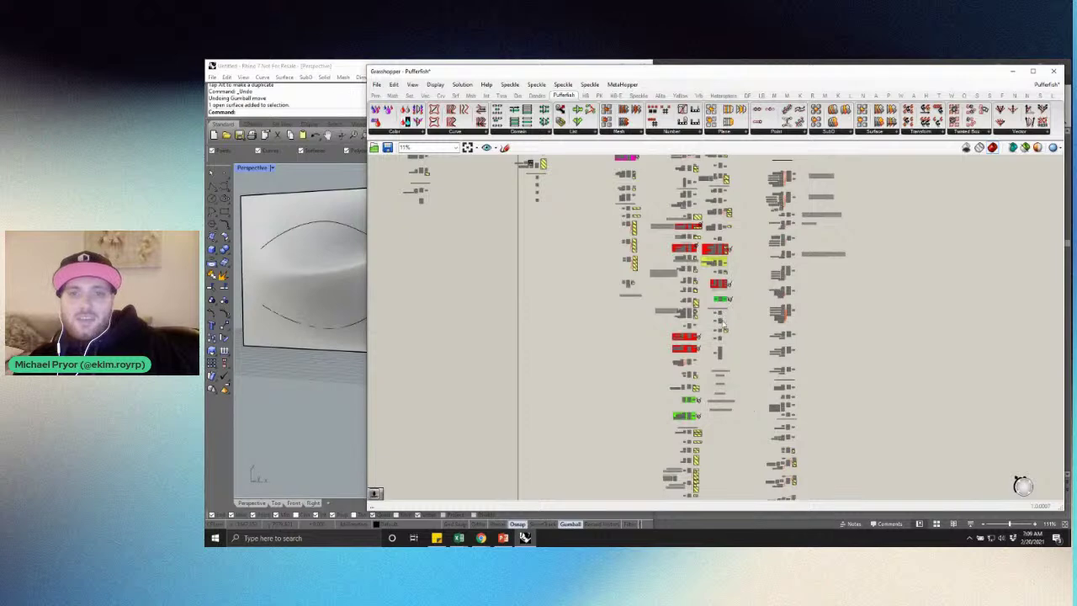
pyautogui.scroll(2, 739, 248)
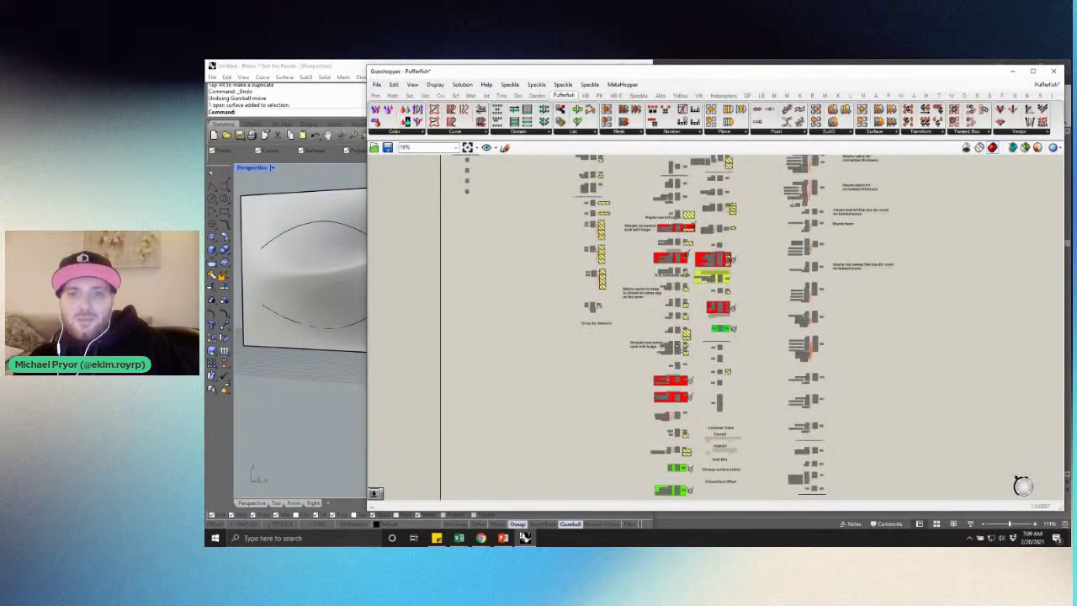
pyautogui.scroll(-6, 677, 346)
pyautogui.scroll(7, 690, 185)
pyautogui.moveTo(697, 185); pyautogui.dragTo(728, 349, button='right')
pyautogui.moveTo(721, 307)
pyautogui.mouseDown(button='right')
pyautogui.moveTo(879, 285)
pyautogui.moveTo(701, 301)
pyautogui.mouseUp(button='right')
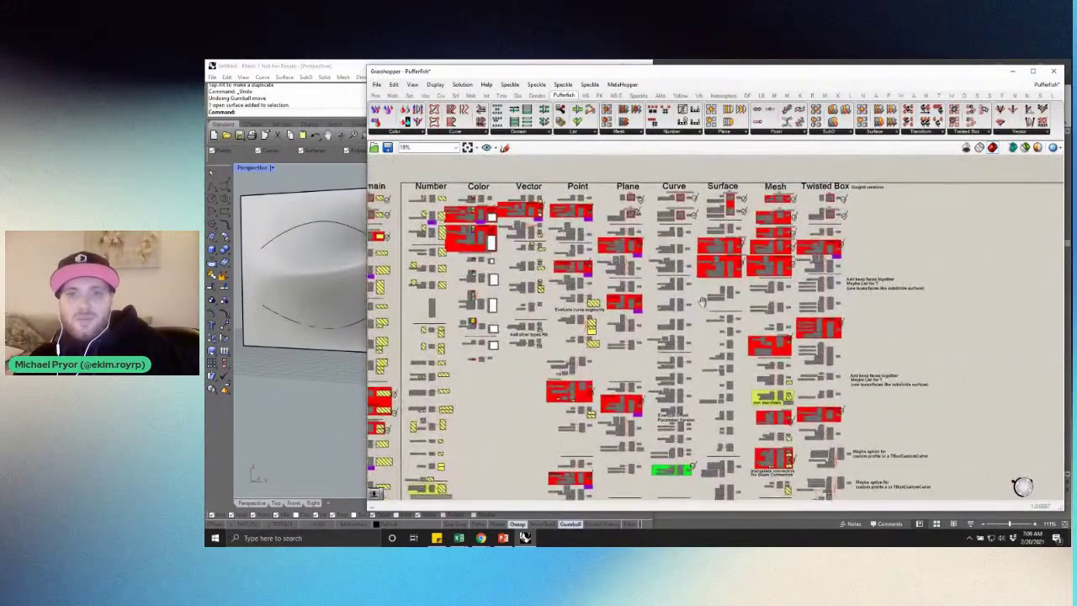
pyautogui.scroll(3, 689, 181)
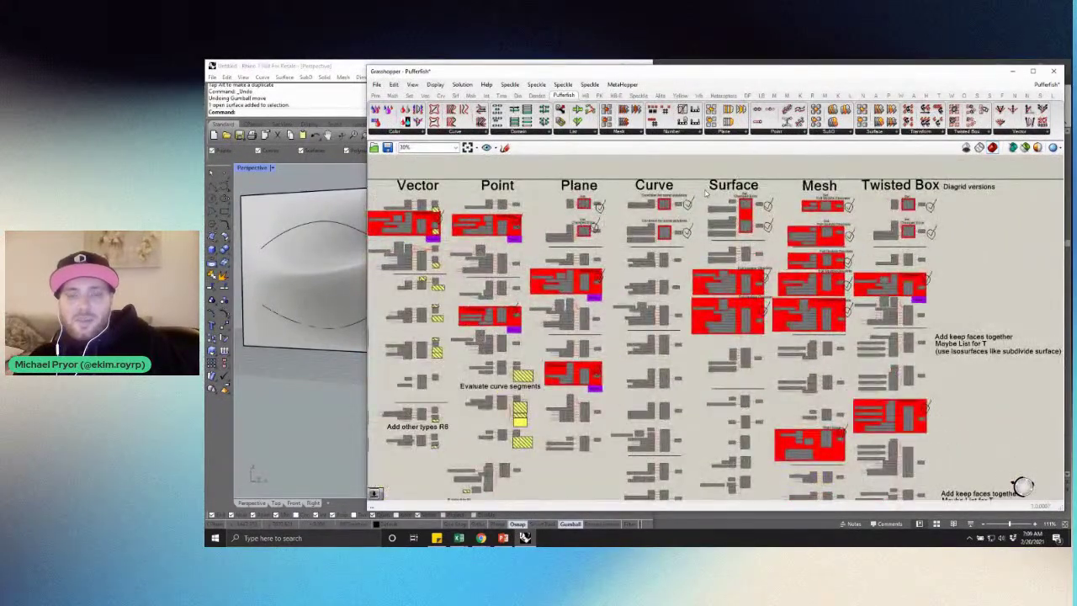
# Examine the Surface and Mesh components at the head of their columns and the red groups further down the definition
pyautogui.scroll(3, 717, 200)
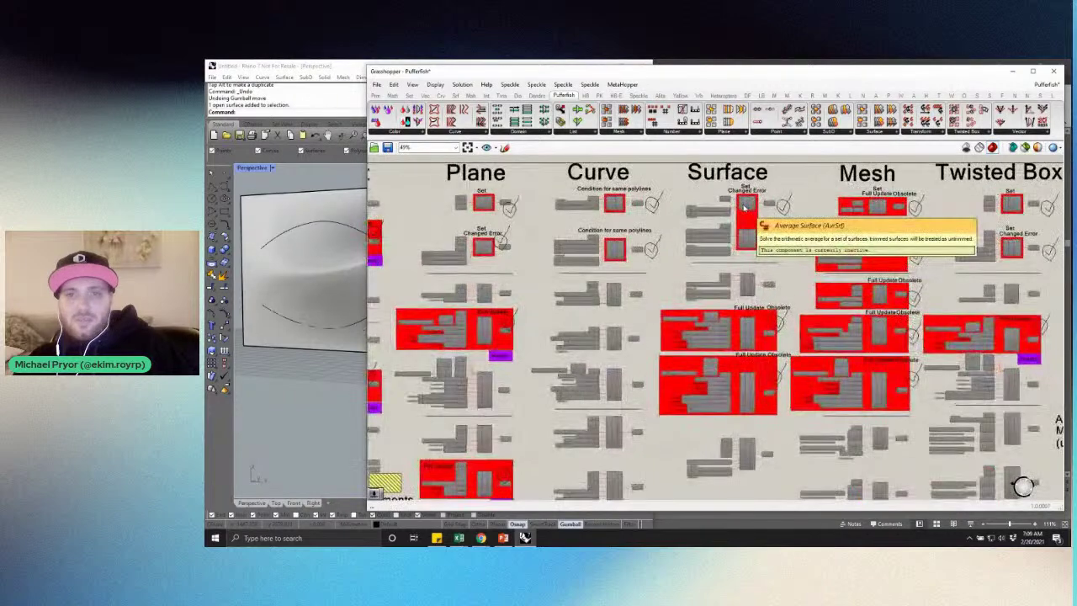
pyautogui.scroll(-3, 728, 199)
pyautogui.moveTo(670, 346); pyautogui.dragTo(804, 291, button='right')
pyautogui.moveTo(646, 417); pyautogui.dragTo(680, 162, button='right')
pyautogui.scroll(6, 649, 366)
pyautogui.moveTo(771, 320); pyautogui.dragTo(777, 387, button='right')
pyautogui.scroll(-5, 757, 392)
pyautogui.scroll(4, 697, 222)
pyautogui.moveTo(750, 214); pyautogui.dragTo(733, 341, button='right')
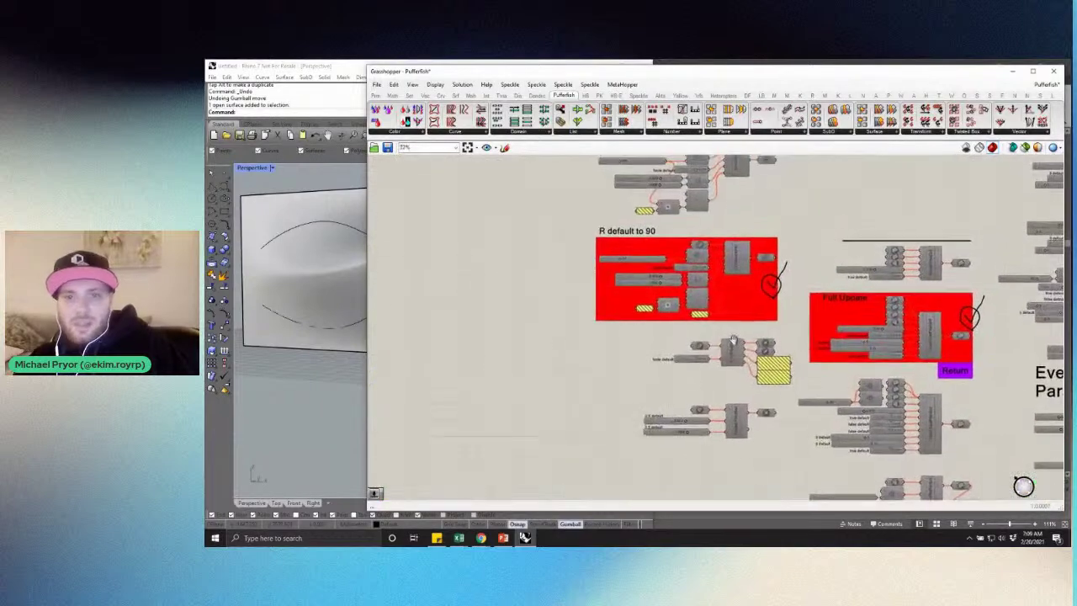
# Find the magenta Full Update group and open the script of its Pinch'n'Spread Points component
pyautogui.scroll(-6, 656, 192)
pyautogui.scroll(5, 686, 406)
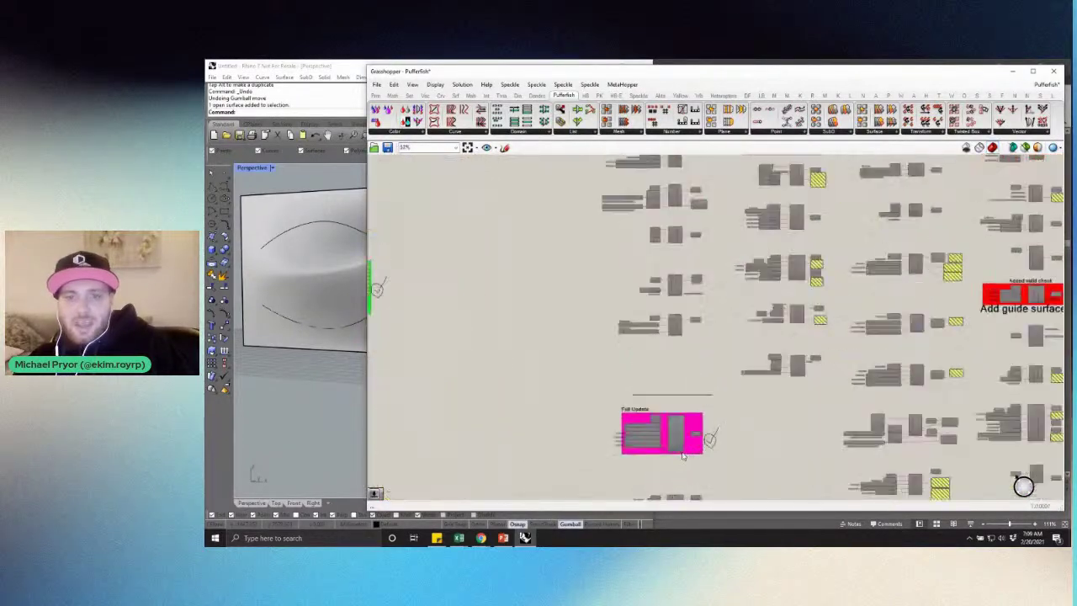
pyautogui.scroll(-1, 657, 301)
pyautogui.scroll(2, 643, 307)
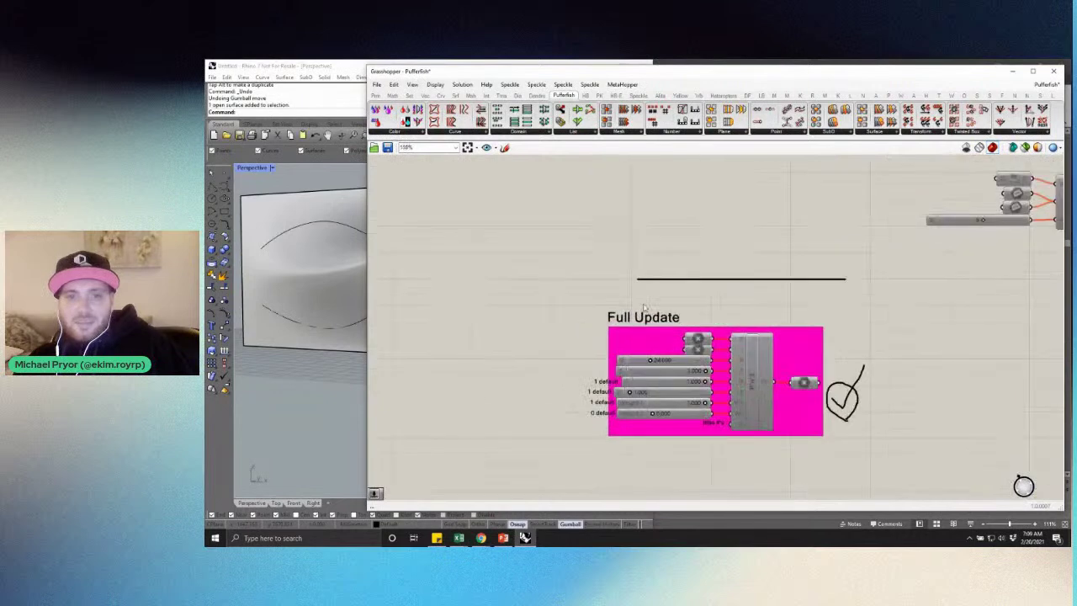
pyautogui.scroll(3, 713, 384)
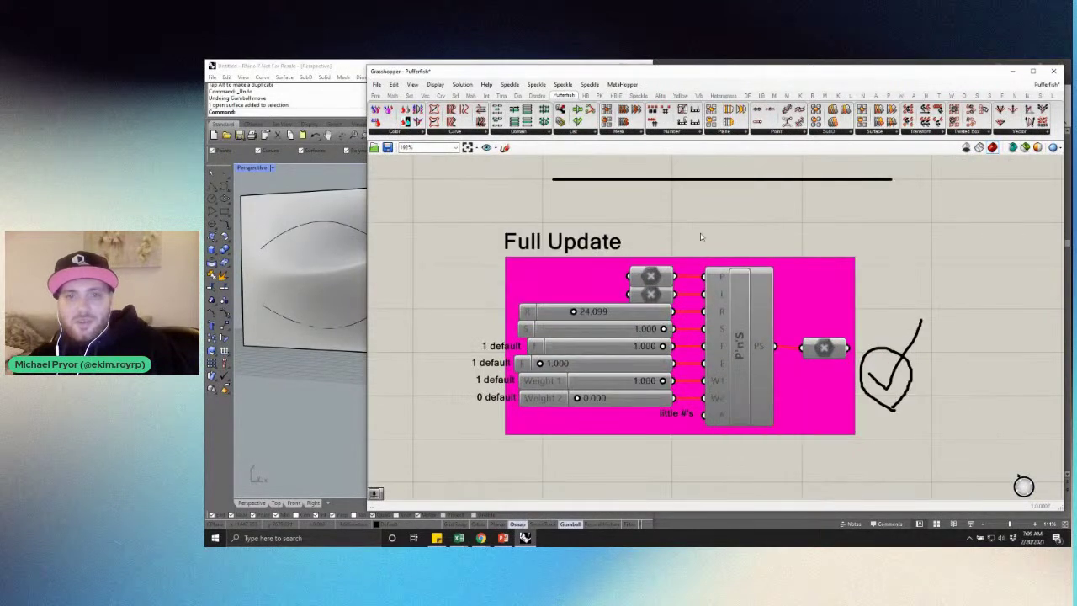
pyautogui.moveTo(700, 237); pyautogui.dragTo(643, 207, button='right')
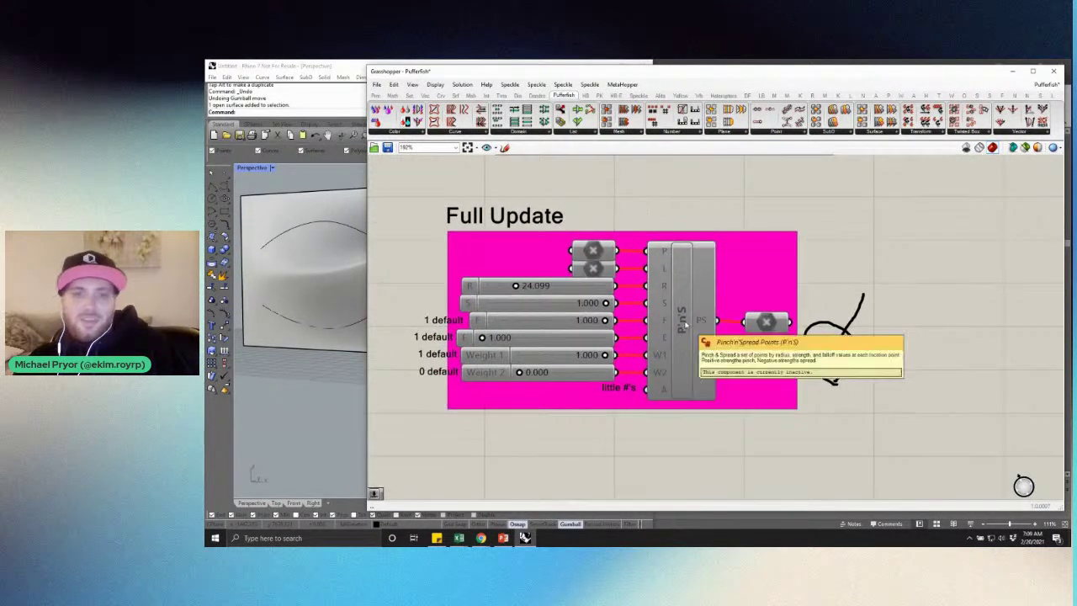
pyautogui.doubleClick(686, 324)
# Skim the Pinch'n'Spread Points script to its optional anchor points section, and return to the checks on radius and strength
pyautogui.scroll(-20, 602, 317)
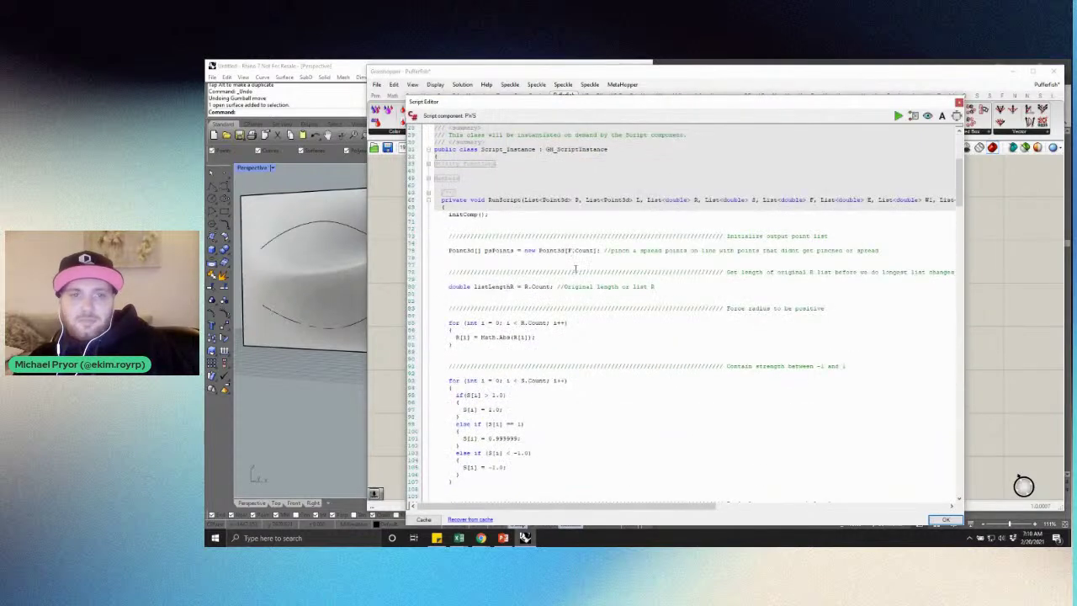
pyautogui.moveTo(960, 253)
pyautogui.mouseDown()
pyautogui.moveTo(960, 200)
pyautogui.moveTo(959, 266)
pyautogui.mouseUp()
pyautogui.scroll(-20, 744, 335)
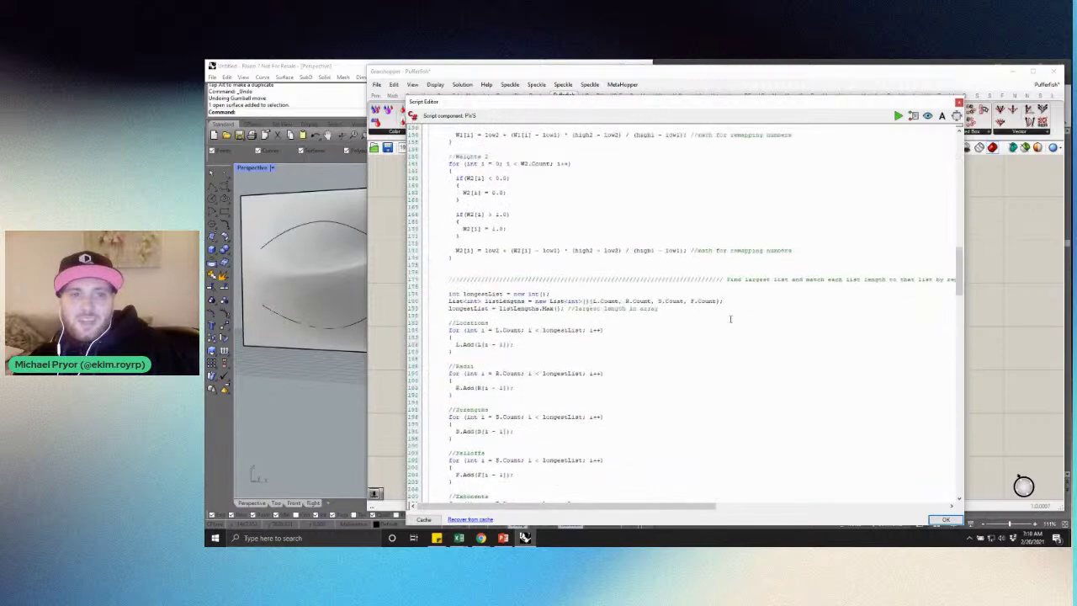
pyautogui.scroll(-20, 696, 318)
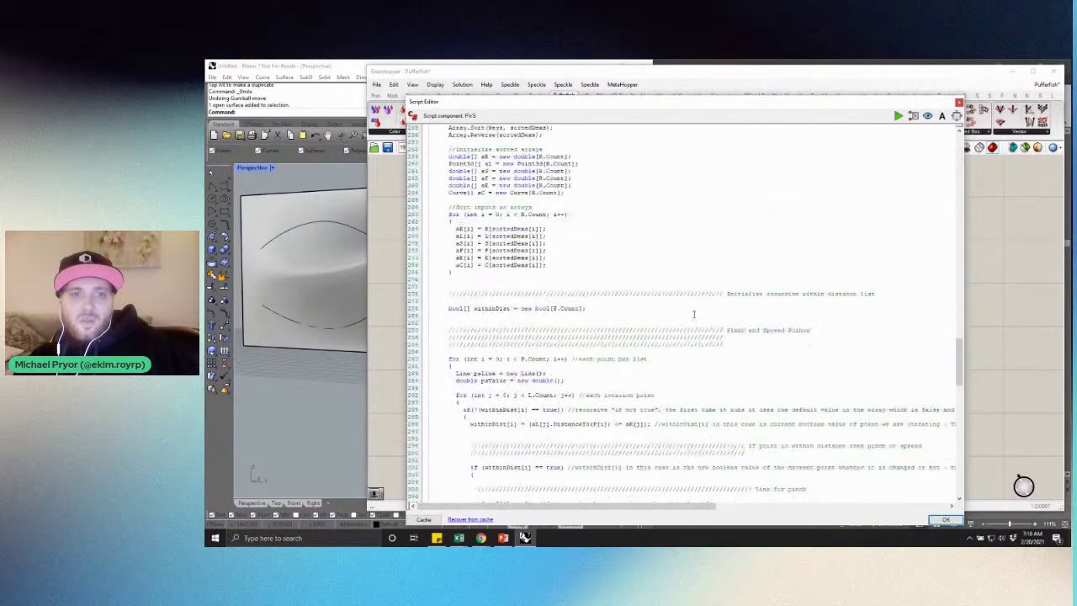
pyautogui.scroll(20, 670, 297)
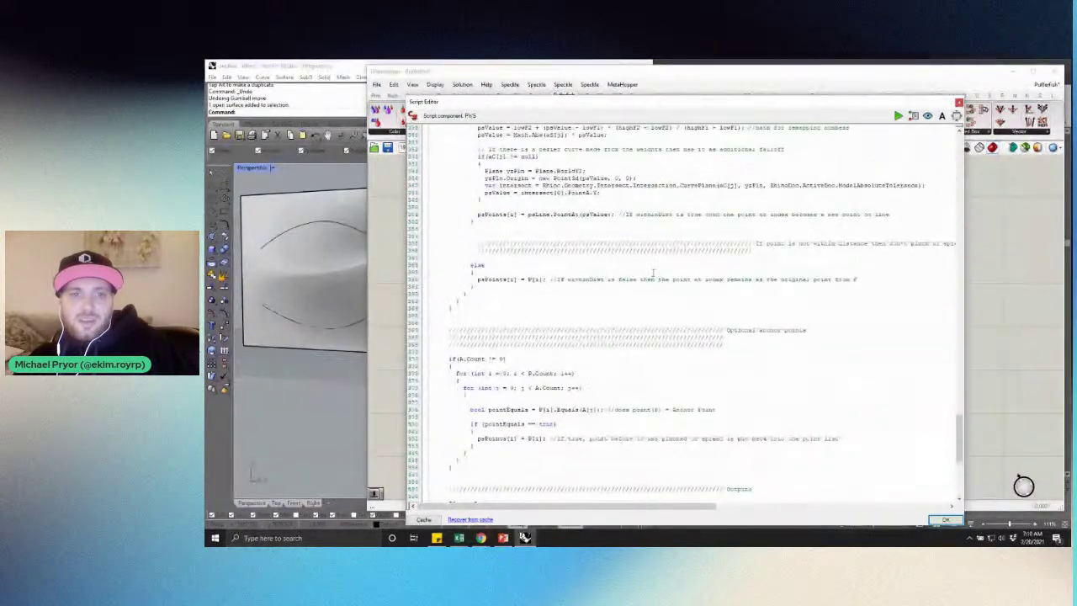
pyautogui.scroll(20, 653, 271)
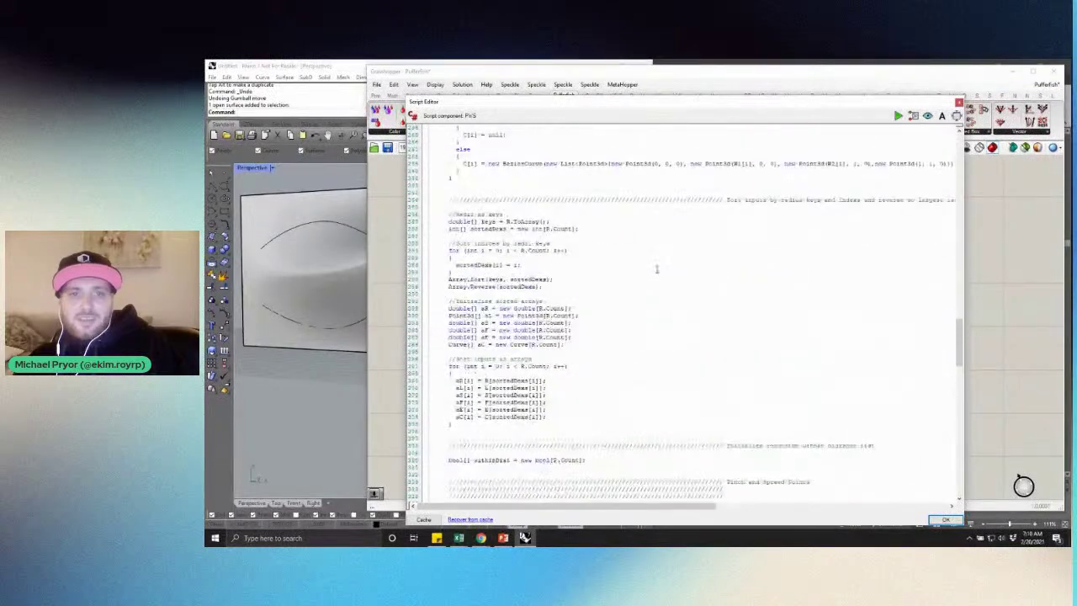
pyautogui.scroll(20, 653, 283)
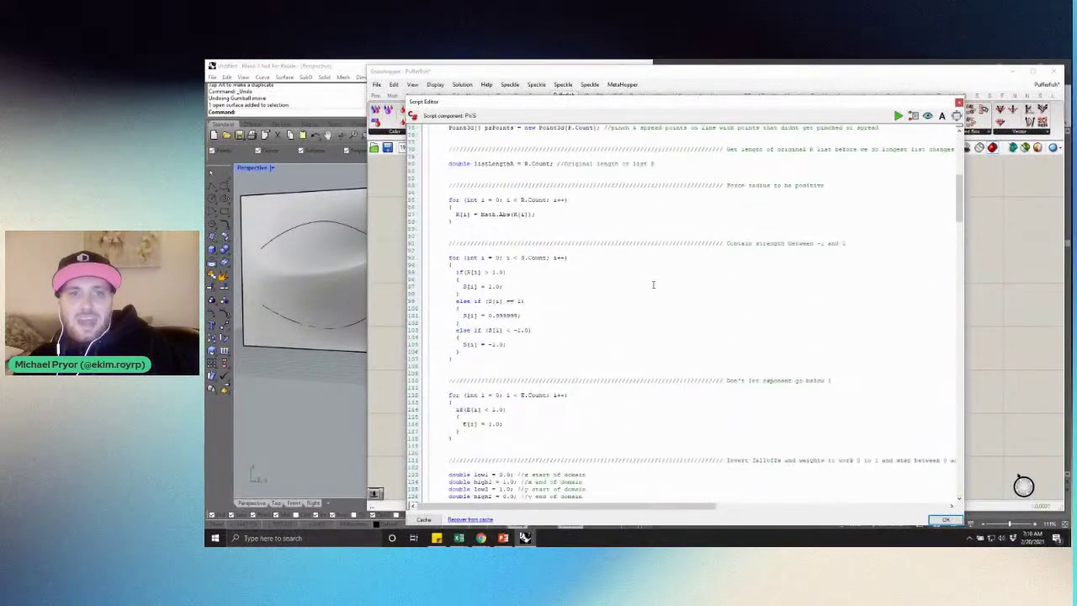
# Read the Pinch'n'Spread Points script from the input sorting through the pinch and spread calculations to the initComp descriptions
pyautogui.scroll(-20, 647, 275)
pyautogui.scroll(-20, 646, 274)
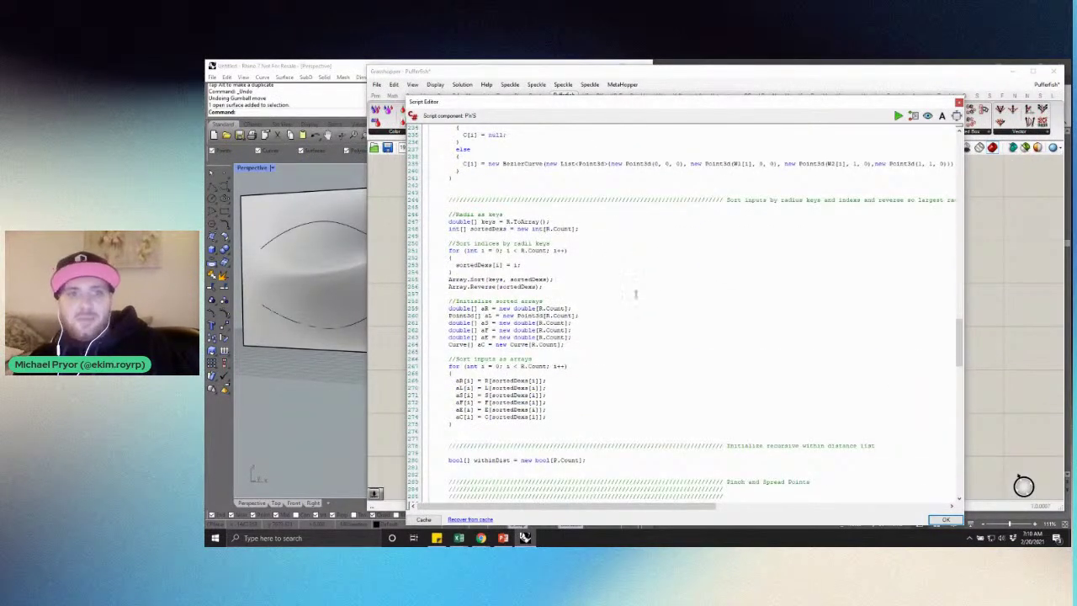
pyautogui.scroll(-10, 600, 361)
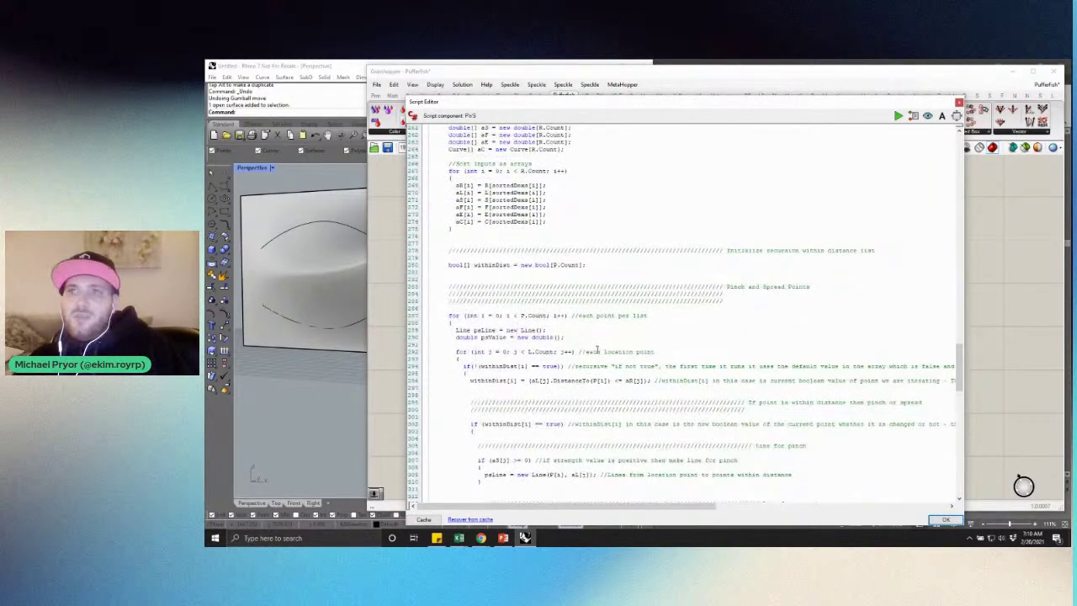
pyautogui.scroll(-14, 596, 351)
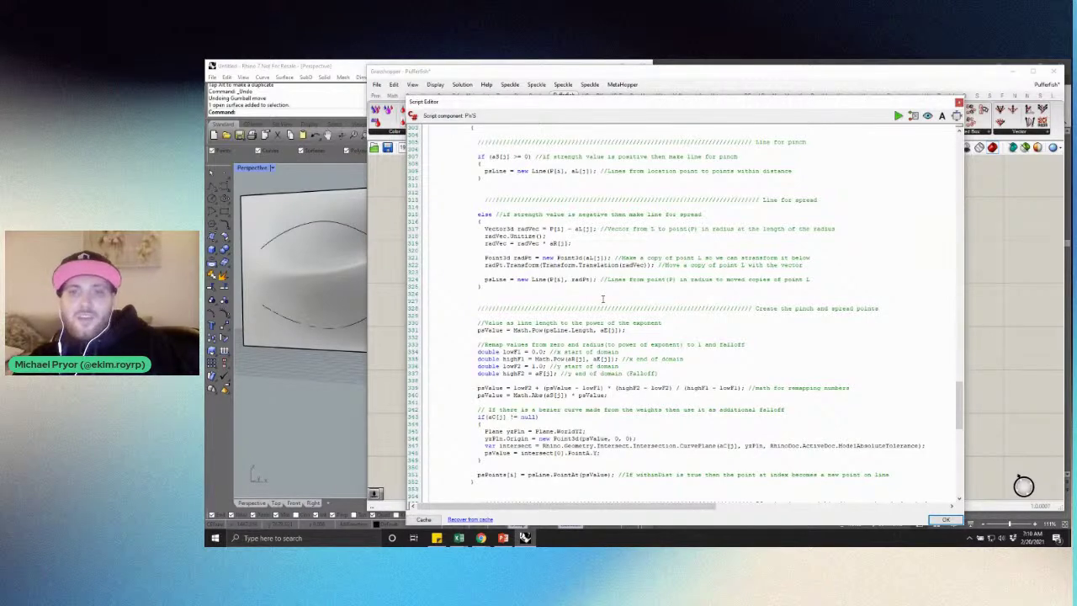
pyautogui.scroll(-20, 648, 332)
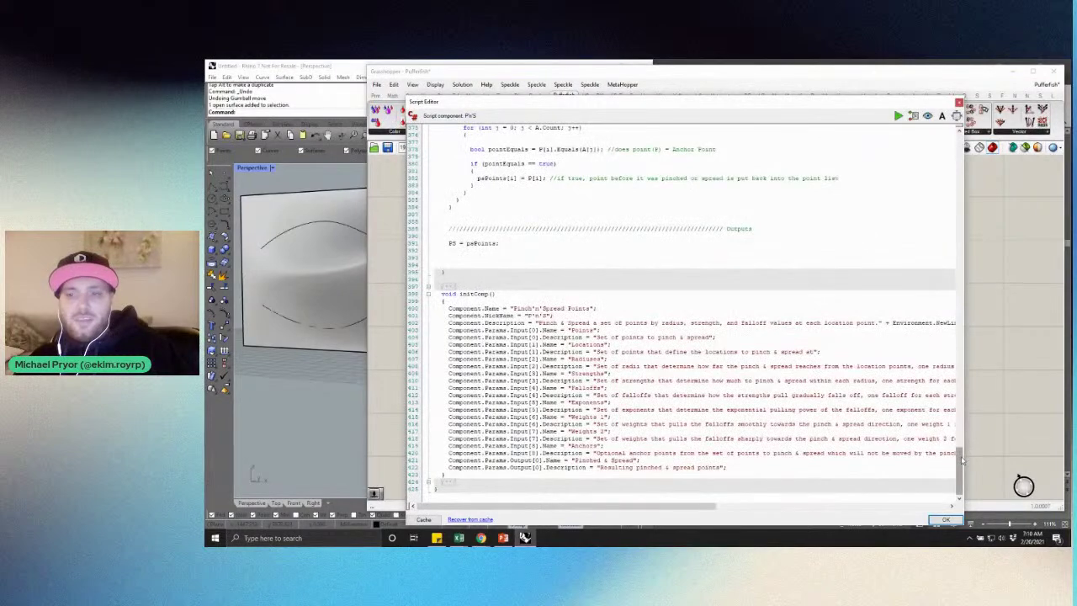
# Review the input checks near the start of the Pinch'n'Spread Points script and close the script editor
pyautogui.scroll(20, 956, 373)
pyautogui.scroll(20, 655, 363)
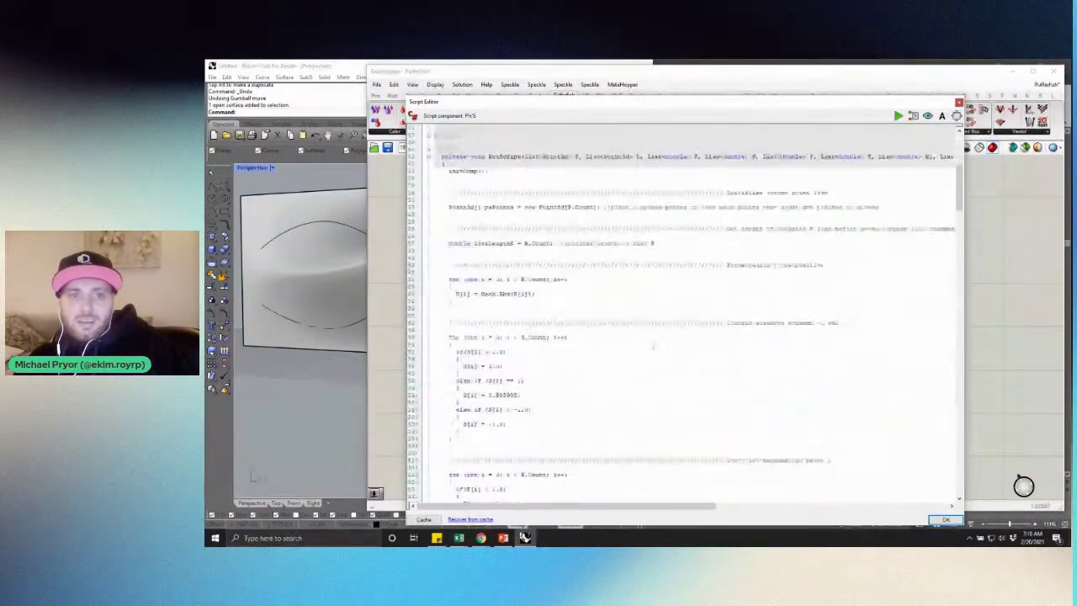
pyautogui.scroll(-7, 599, 285)
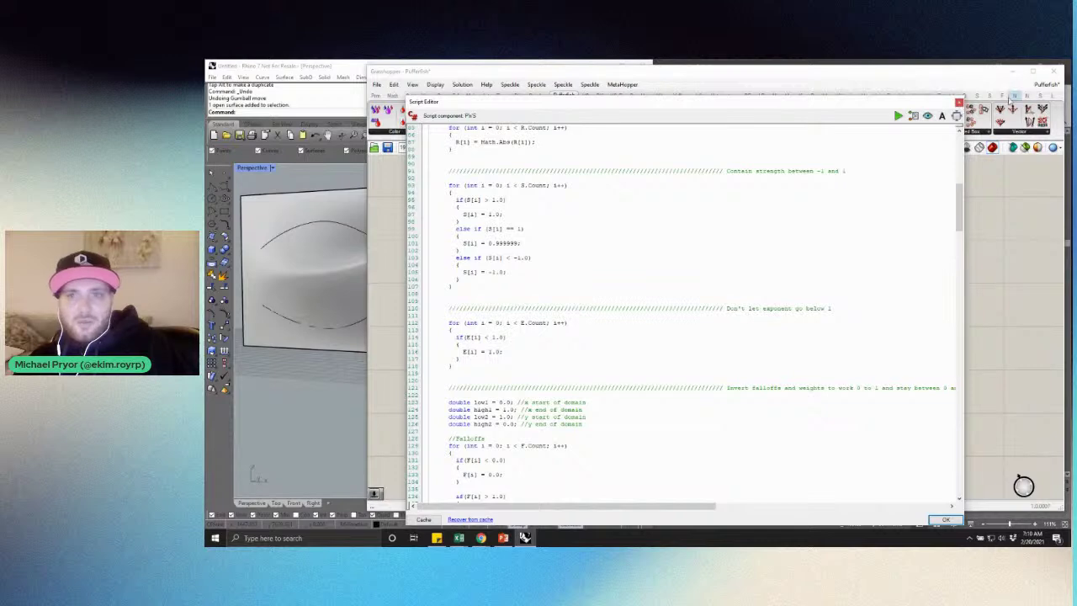
pyautogui.click(959, 102)
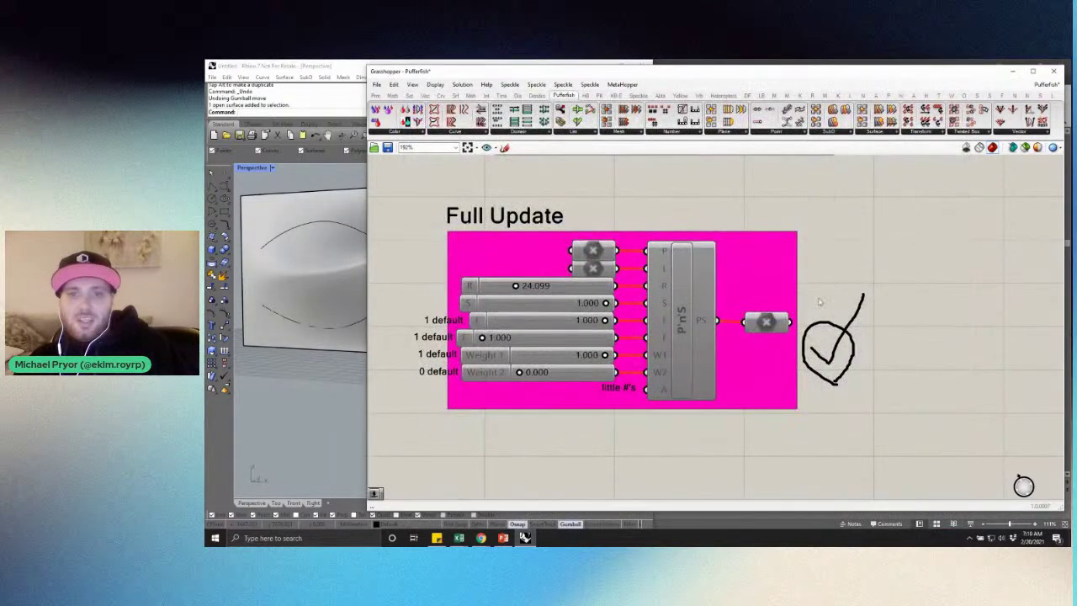
# Narrow the Grasshopper window to sit beside the Rhino window, and bring Rhino to the front
pyautogui.scroll(-5, 782, 304)
pyautogui.scroll(2, 768, 309)
pyautogui.scroll(1, 768, 310)
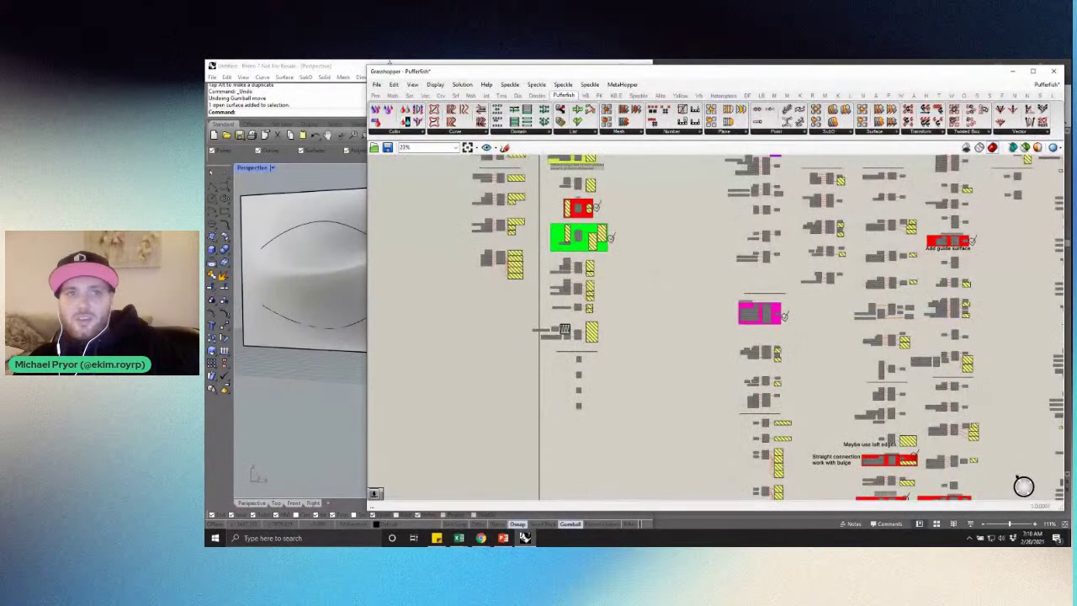
pyautogui.moveTo(366, 64); pyautogui.dragTo(655, 65)
pyautogui.click(406, 244)
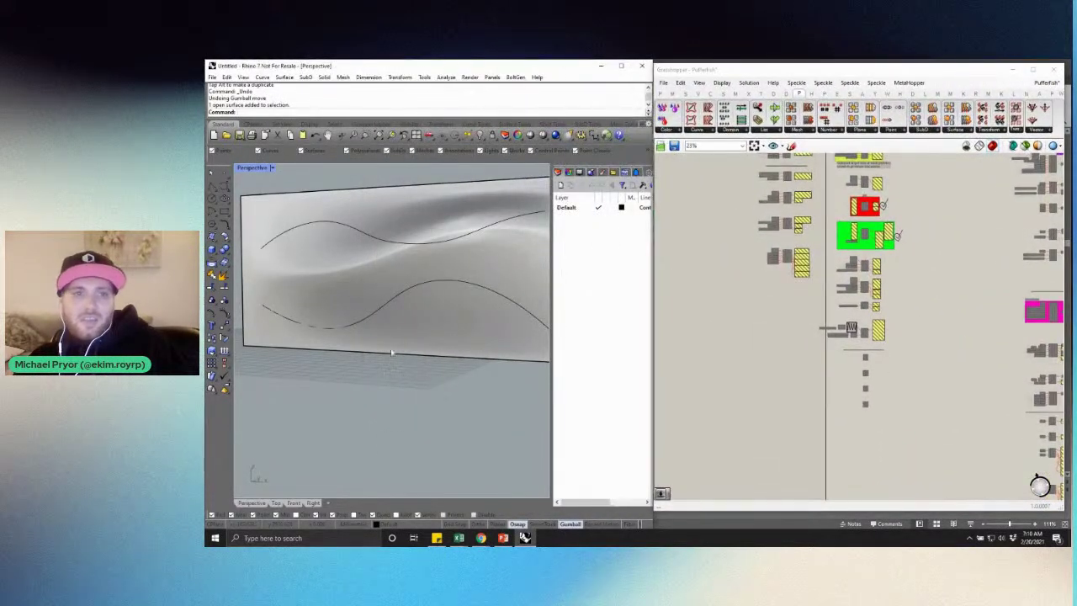
# Find the Twn2CrvsSrf component in the Grasshopper definition's Surface column and open its script
pyautogui.click(756, 394)
pyautogui.scroll(-7, 852, 394)
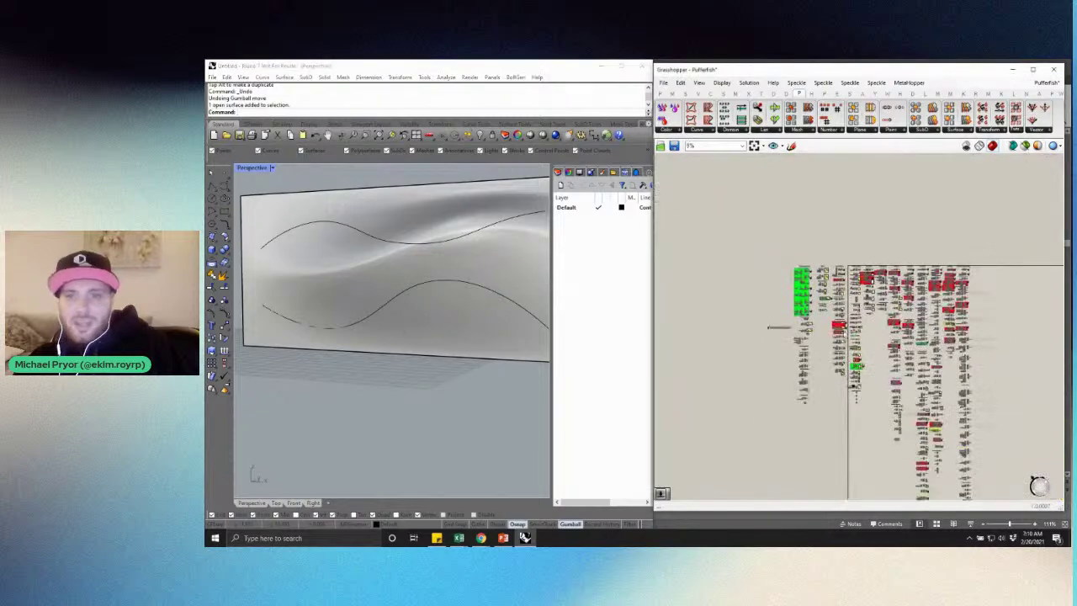
pyautogui.scroll(6, 842, 284)
pyautogui.moveTo(840, 286); pyautogui.dragTo(661, 251, button='right')
pyautogui.moveTo(940, 293); pyautogui.dragTo(819, 300, button='right')
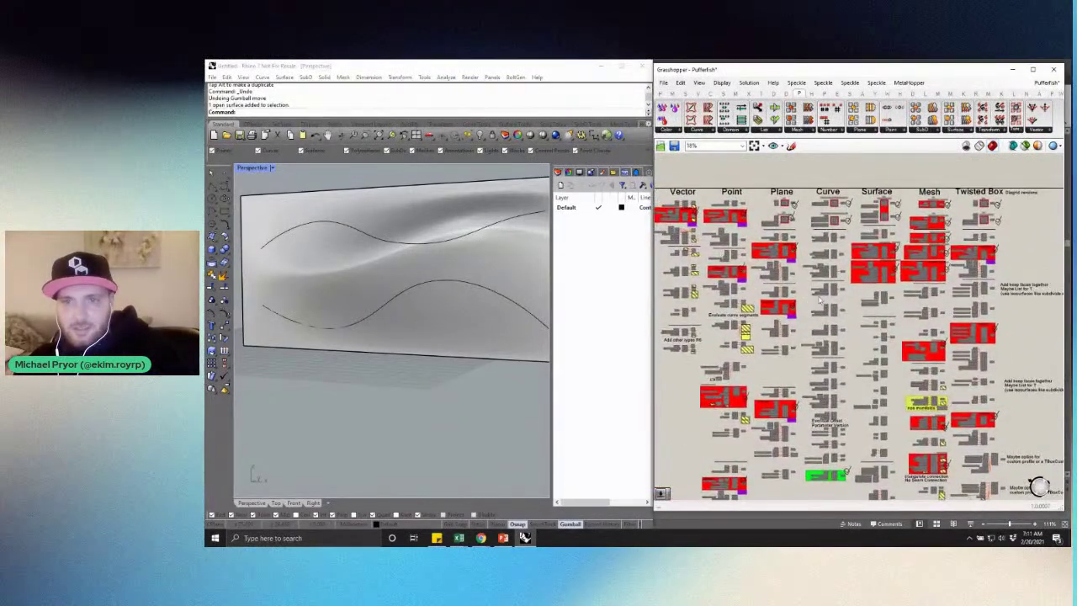
pyautogui.scroll(10, 838, 340)
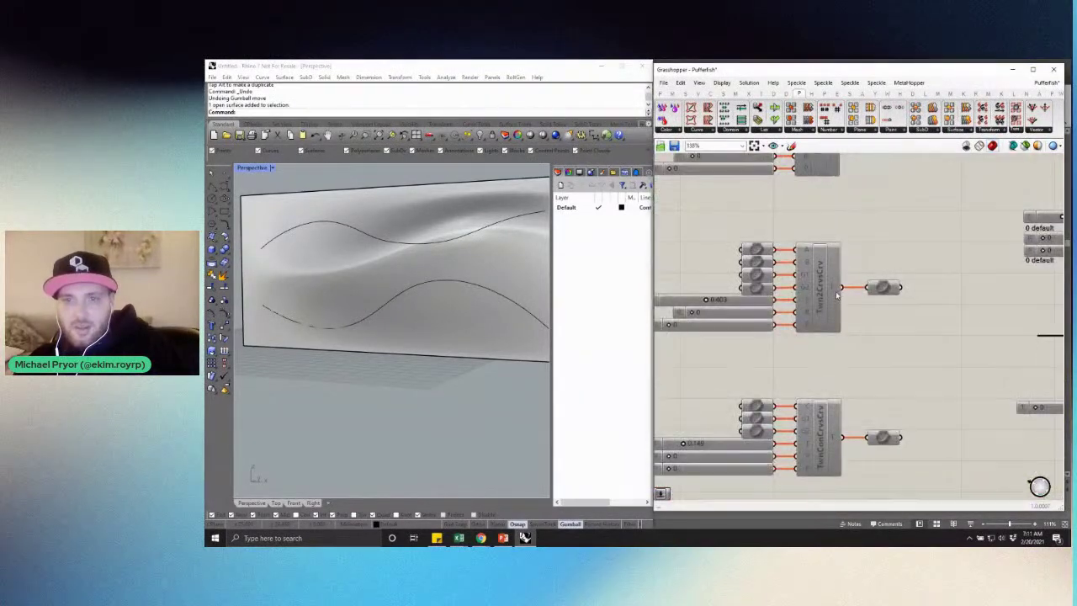
pyautogui.scroll(-6, 825, 303)
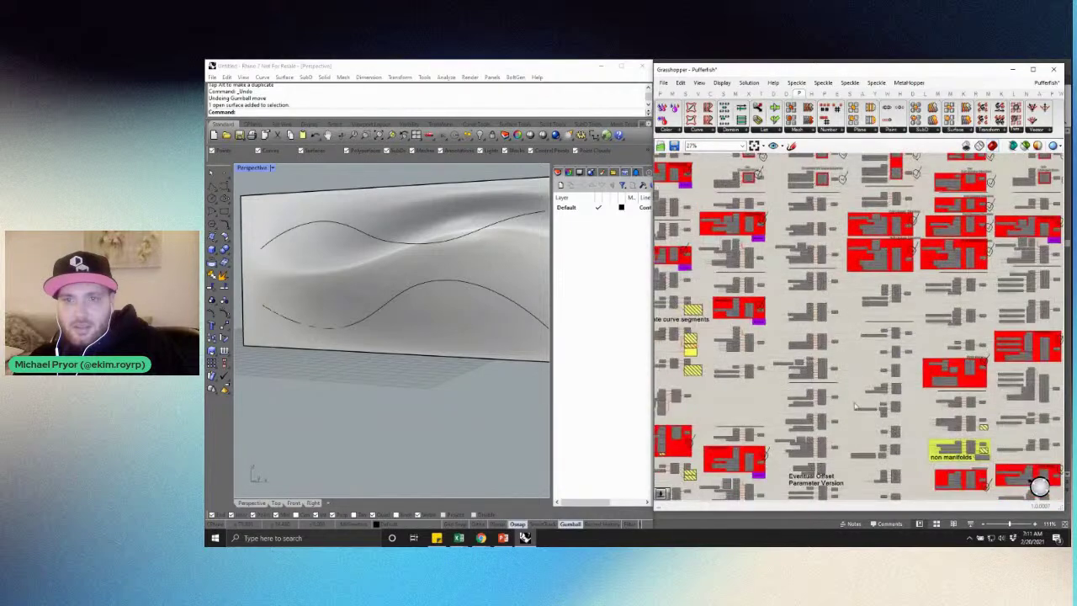
pyautogui.scroll(6, 826, 326)
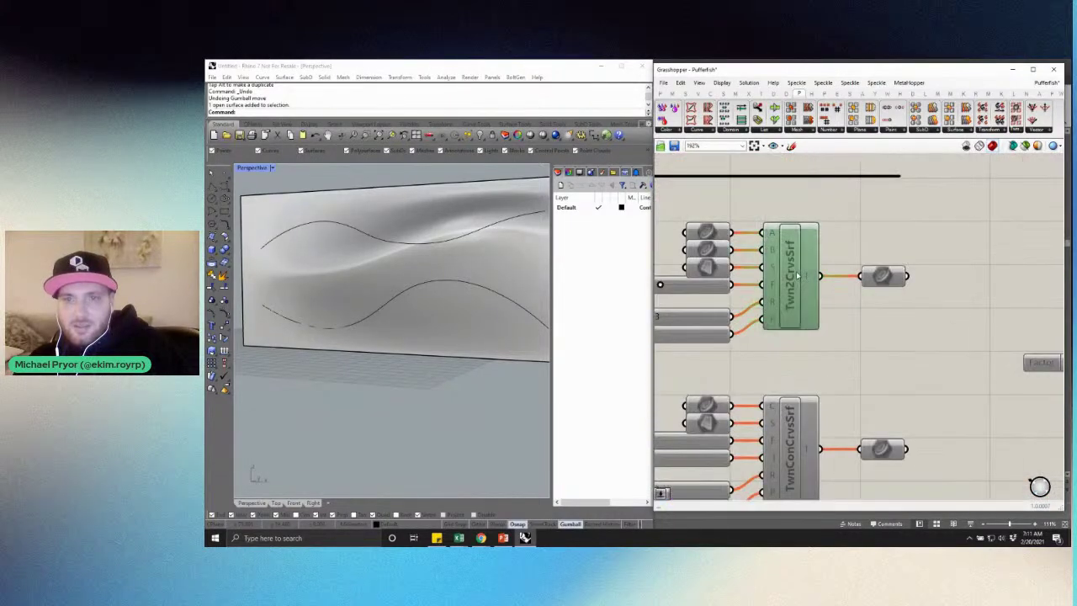
pyautogui.doubleClick(796, 276)
# Skim the Twn2CrvsSrf script to its outputs section, and return to the code that slightly opens closed curves
pyautogui.scroll(-20, 759, 303)
pyautogui.scroll(-20, 760, 303)
pyautogui.scroll(-15, 741, 313)
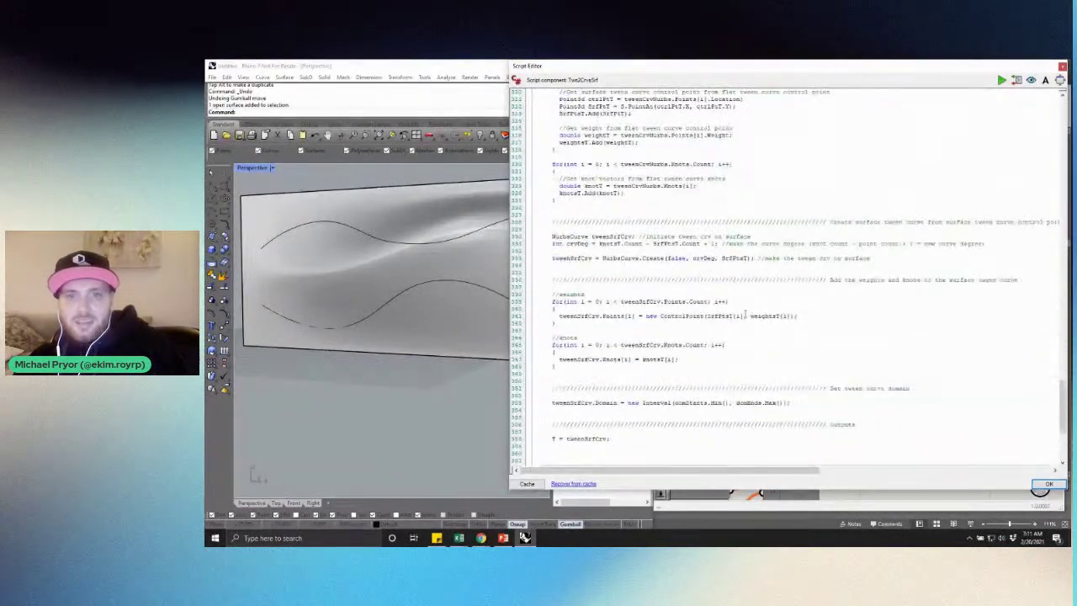
pyautogui.scroll(2, 745, 314)
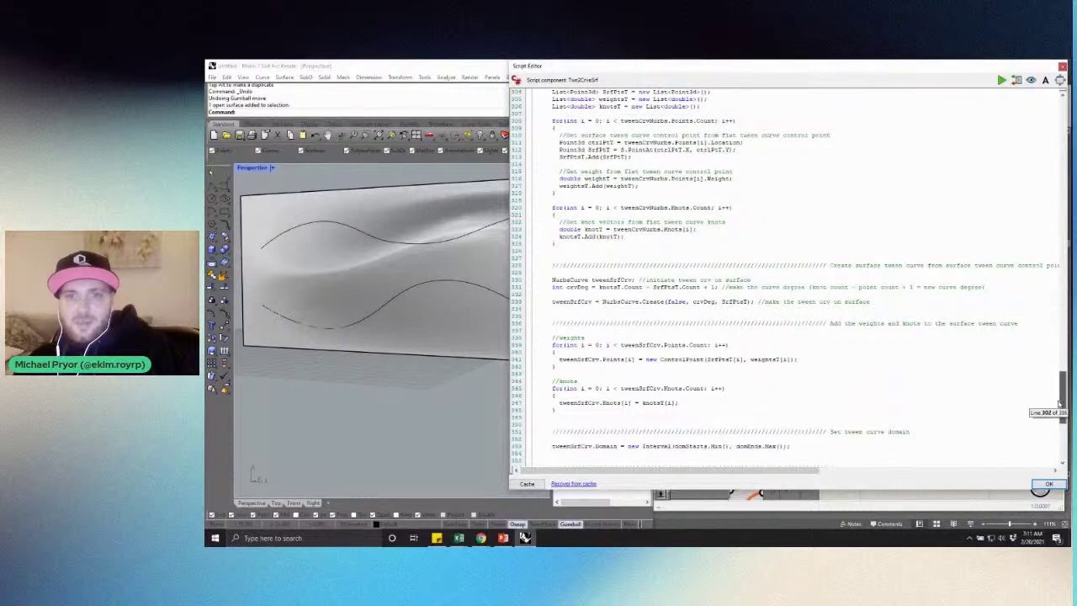
pyautogui.moveTo(1063, 395); pyautogui.dragTo(1063, 333)
pyautogui.scroll(20, 861, 337)
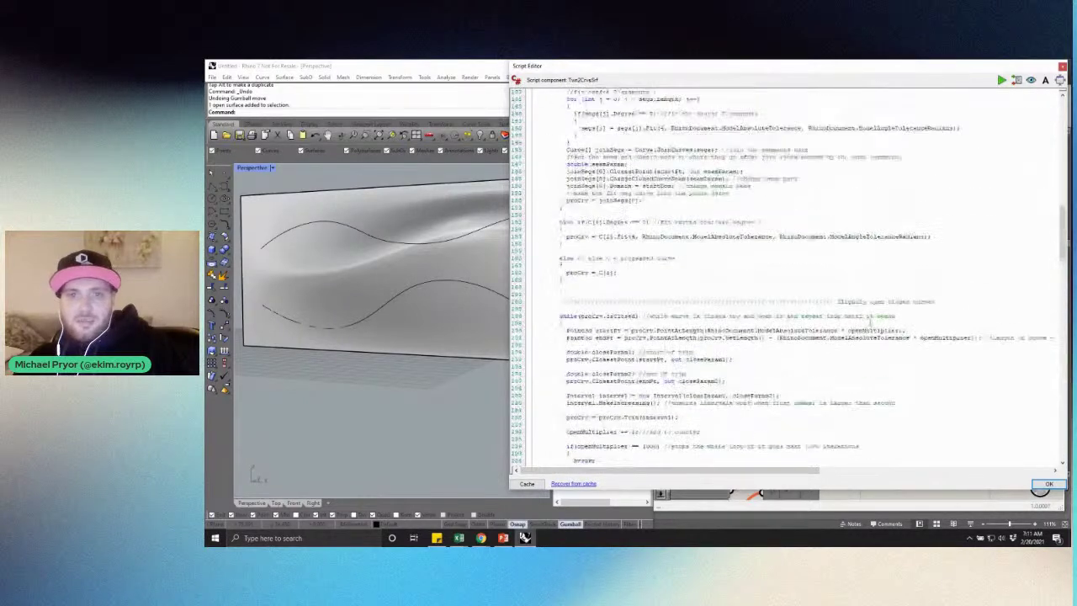
# Review the Twn2CrvsSrf script's curve fitting, flattening, tweening and output sections, finishing at the RunScript declaration
pyautogui.scroll(-20, 695, 268)
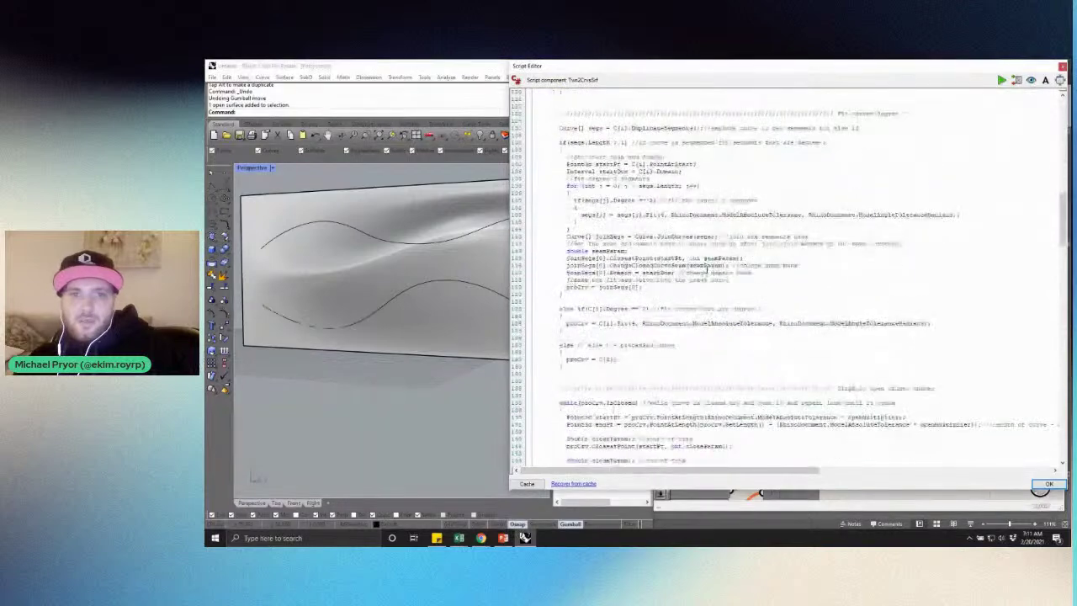
pyautogui.scroll(-20, 646, 222)
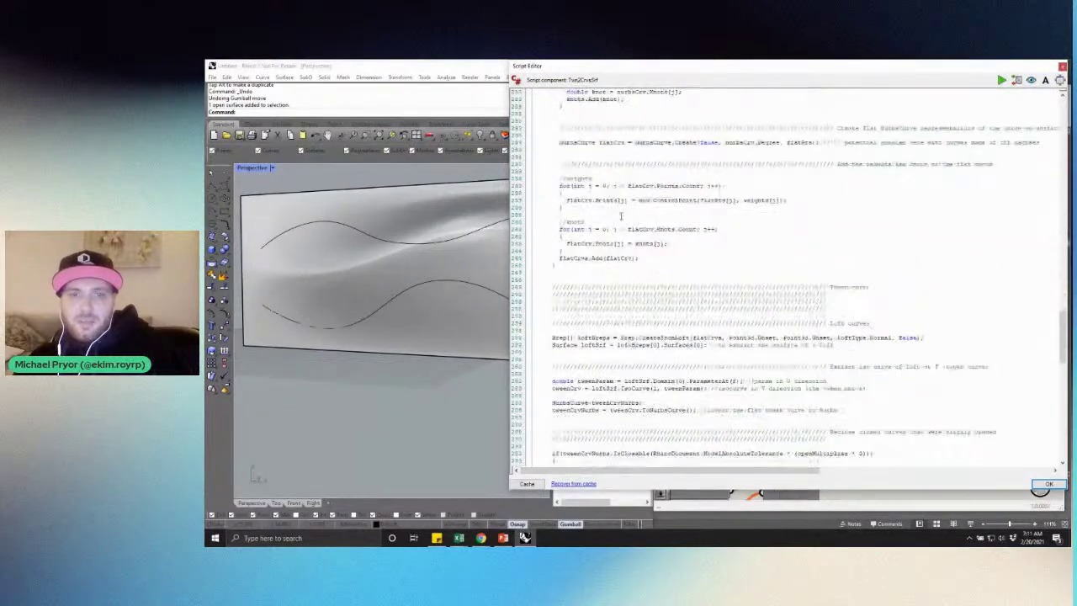
pyautogui.scroll(-2, 586, 218)
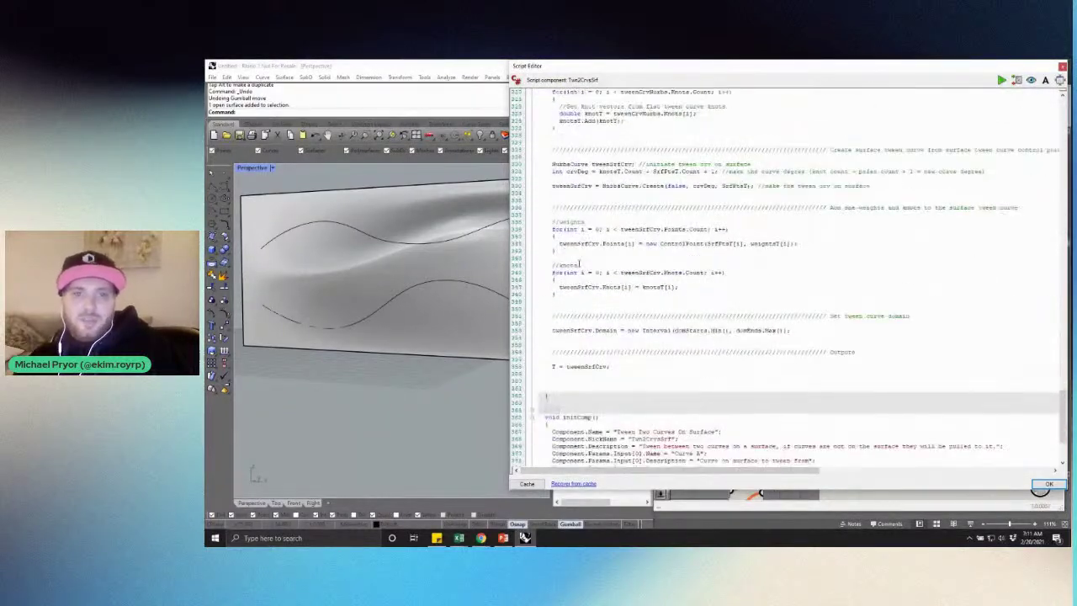
pyautogui.scroll(20, 585, 217)
pyautogui.scroll(12, 584, 217)
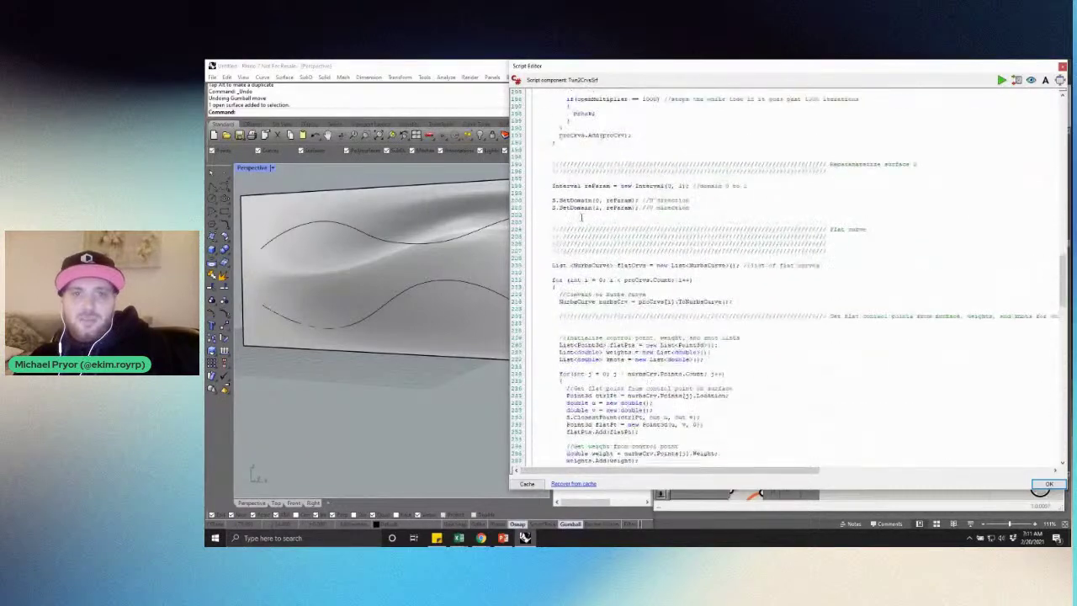
pyautogui.scroll(12, 583, 217)
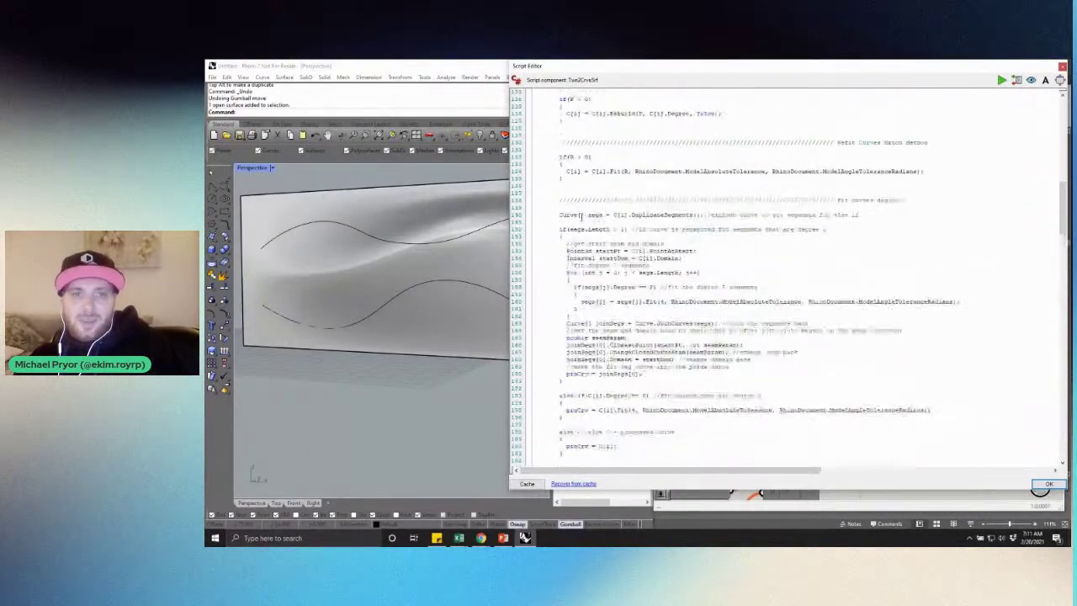
pyautogui.scroll(15, 800, 224)
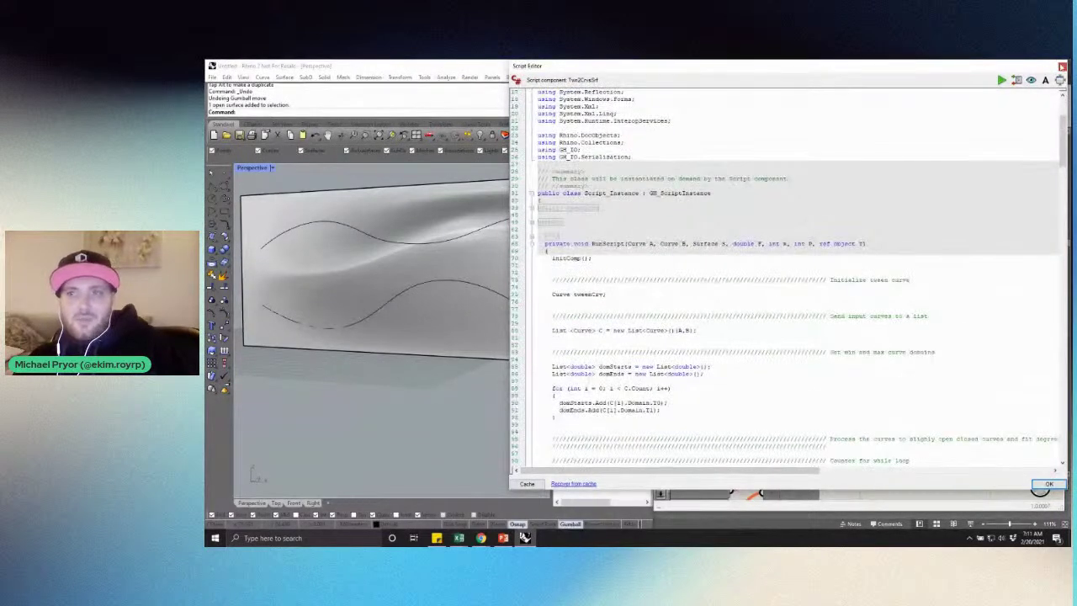
# Close the Twn2CrvsSrf script, switch to the PowerPoint presentation, and advance to slide 25
pyautogui.click(1062, 67)
pyautogui.click(940, 229)
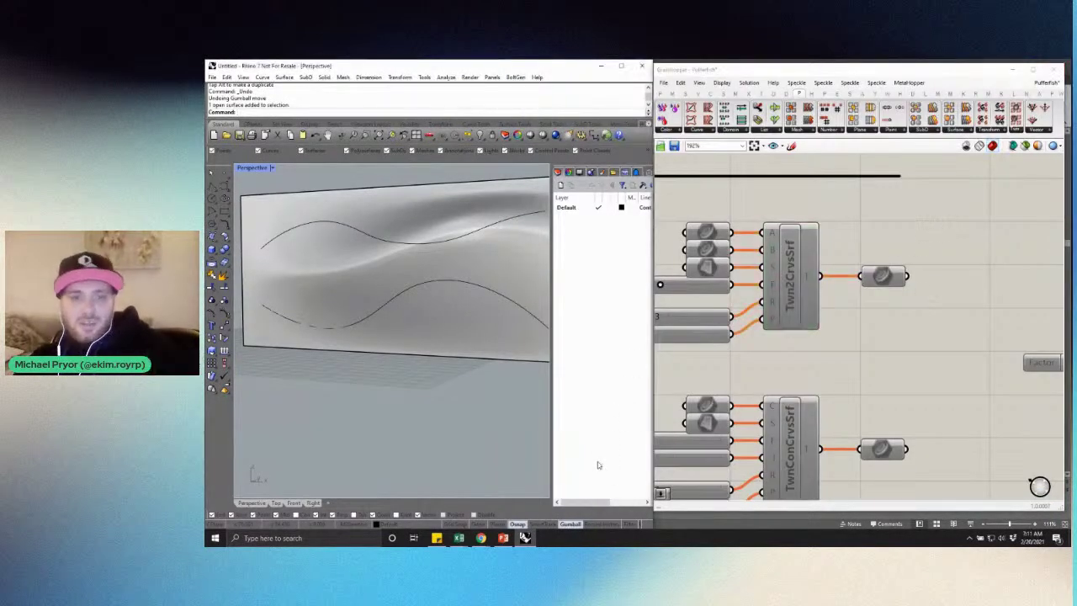
pyautogui.moveTo(487, 541)
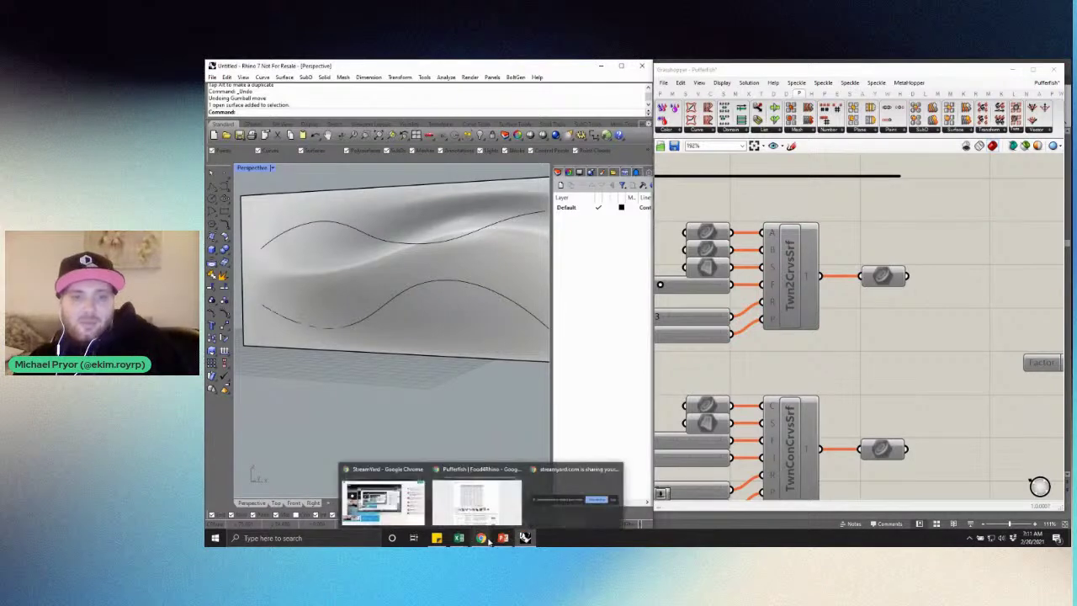
pyautogui.click(485, 514)
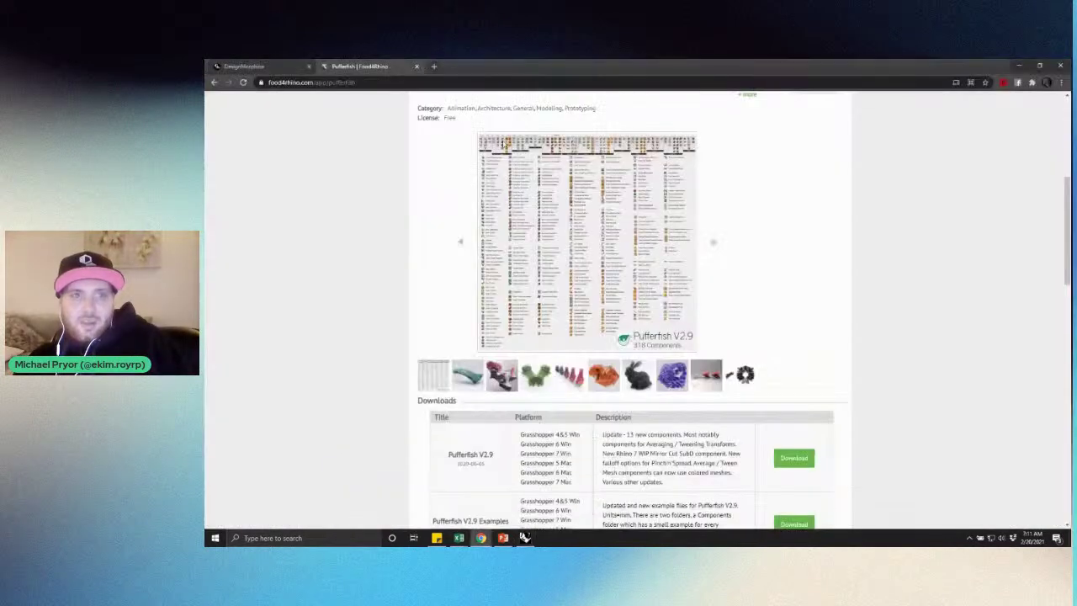
pyautogui.click(502, 538)
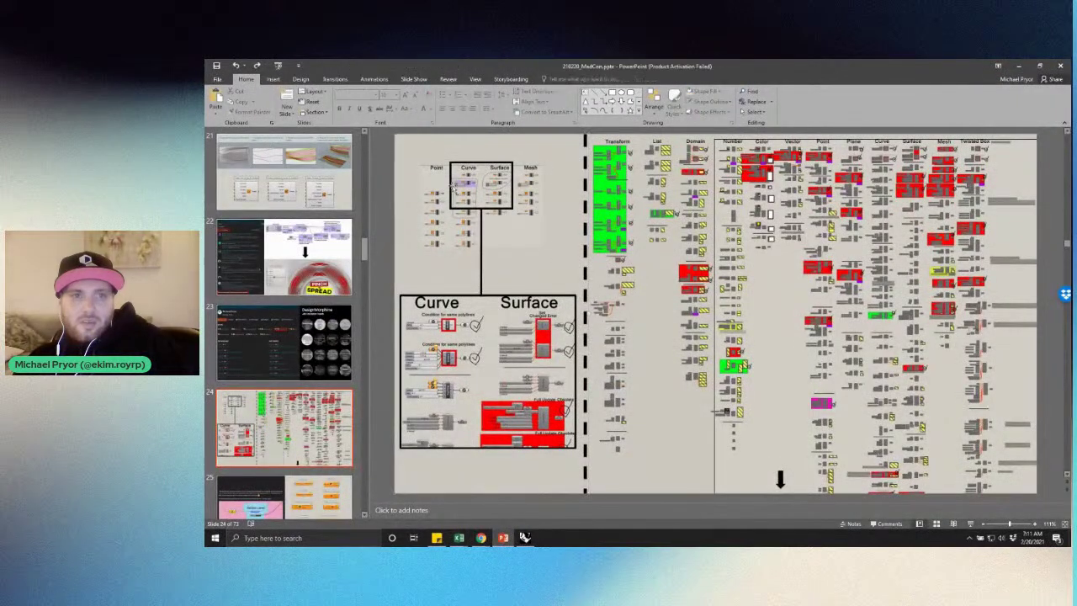
pyautogui.scroll(-2, 698, 301)
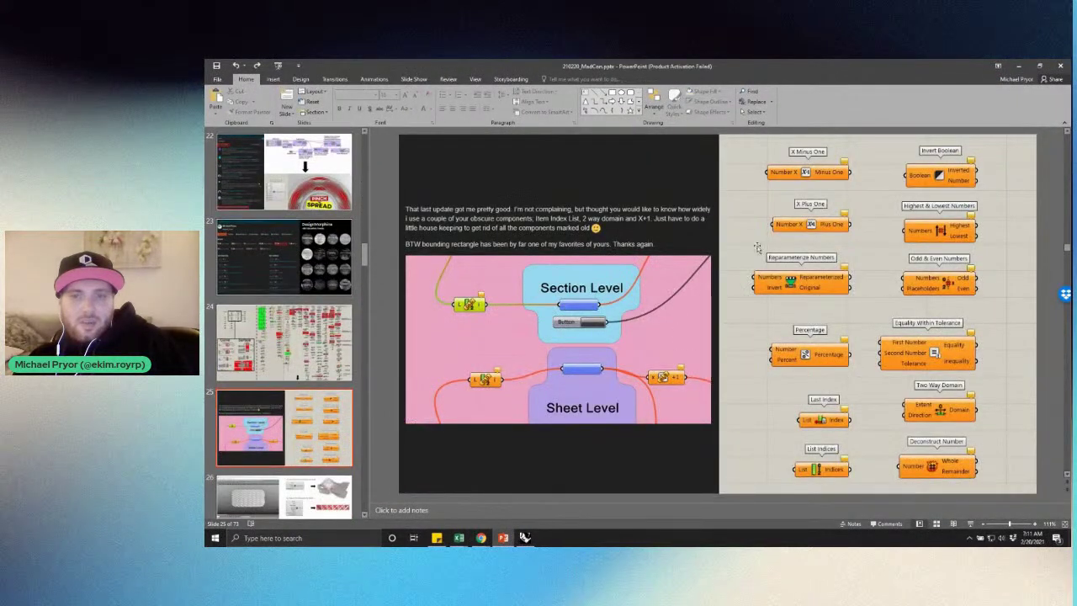
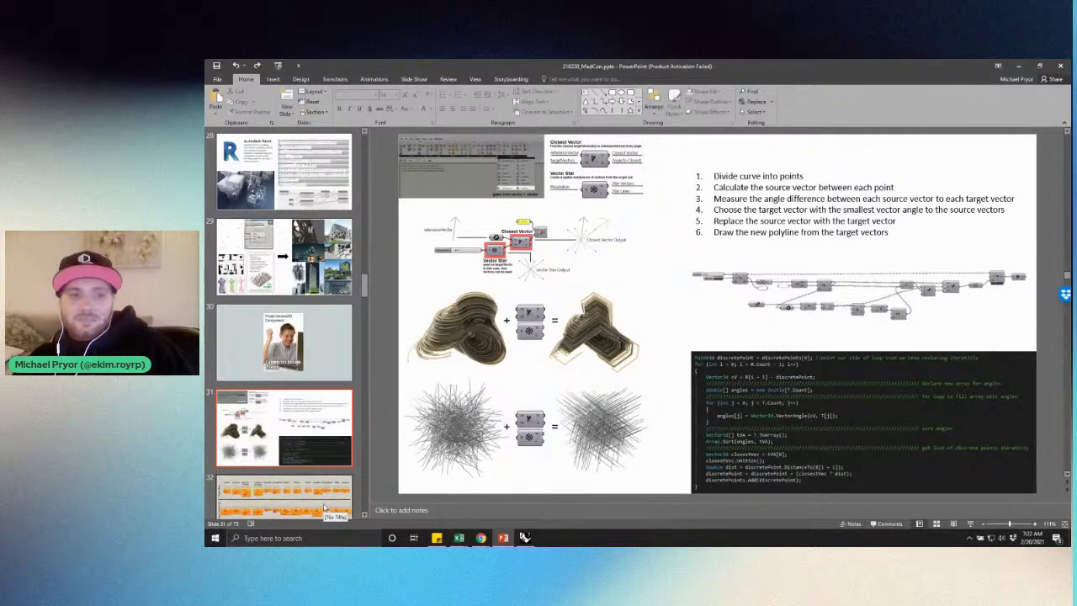
# Switch to Rhino and delete all the existing geometry, including the surface and its curves
pyautogui.click(525, 538)
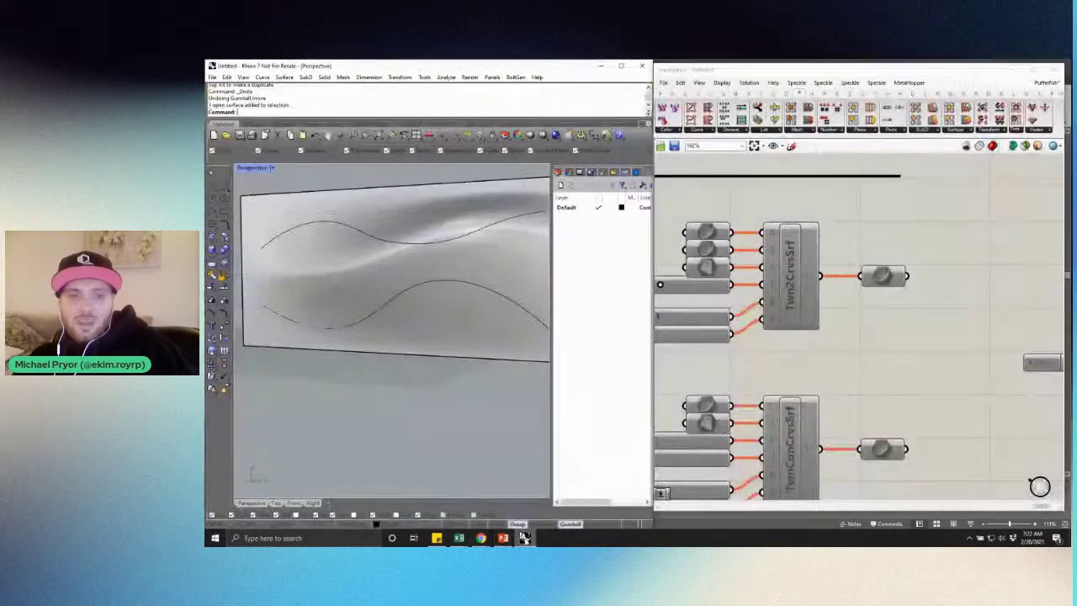
pyautogui.scroll(-11, 363, 296)
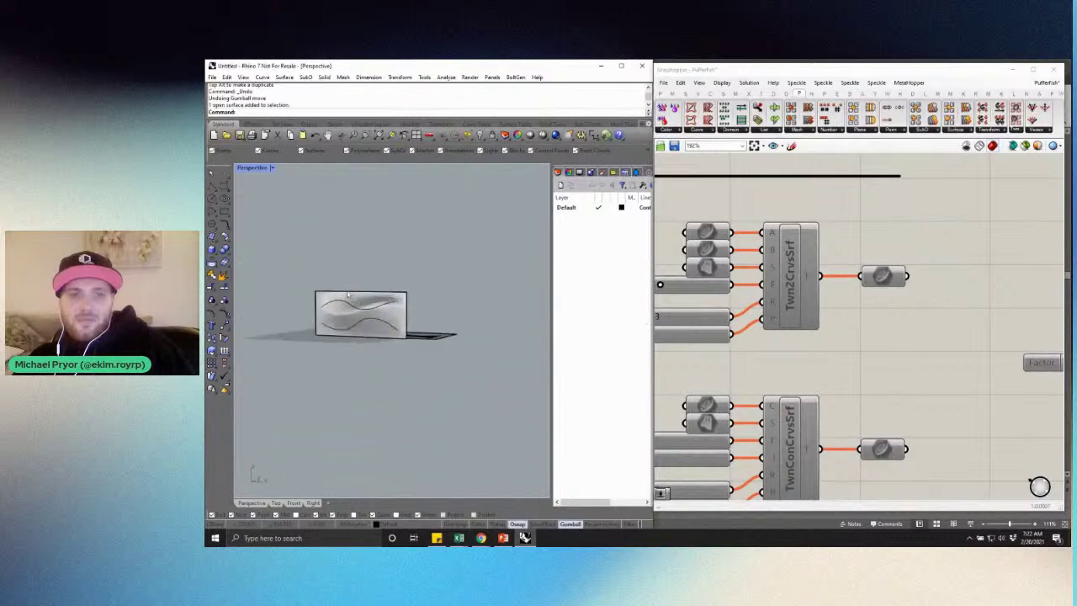
pyautogui.moveTo(363, 296); pyautogui.dragTo(382, 370, button='right')
pyautogui.moveTo(436, 236); pyautogui.dragTo(332, 428)
pyautogui.press('Delete')
# Draw a five-point wavy control point curve across the grid in the Perspective view, starting near the origin
pyautogui.moveTo(440, 303); pyautogui.dragTo(412, 291, button='right')
pyautogui.click(225, 185)
pyautogui.click(311, 293)
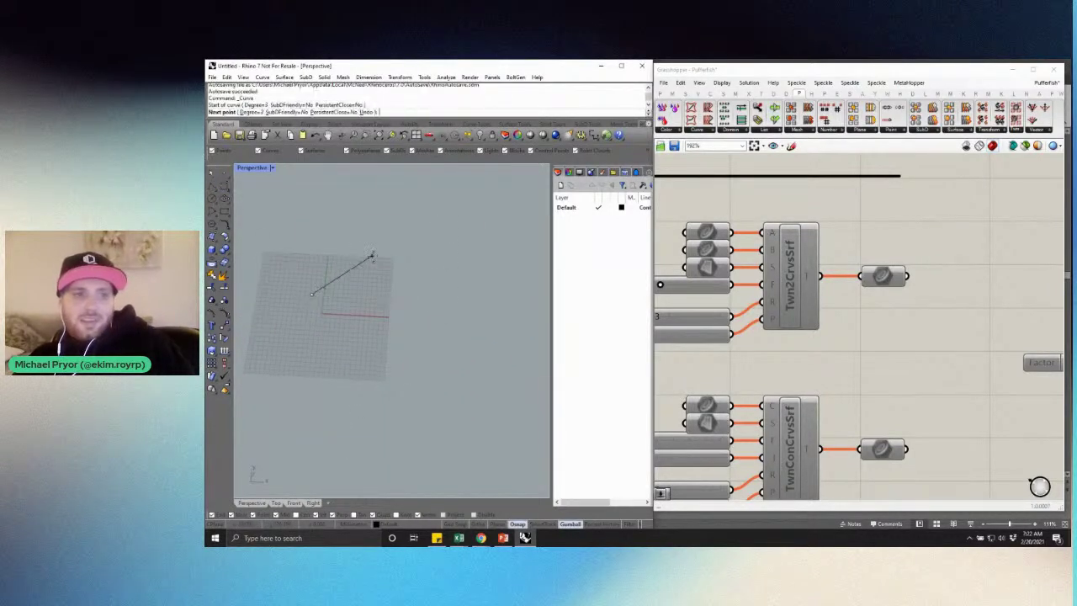
pyautogui.click(373, 256)
pyautogui.click(417, 324)
pyautogui.click(455, 329)
pyautogui.click(494, 265)
pyautogui.rightClick(494, 265)
pyautogui.scroll(-6, 410, 297)
pyautogui.scroll(8, 409, 297)
pyautogui.moveTo(411, 294)
pyautogui.mouseDown(button='right')
pyautogui.moveTo(424, 287)
pyautogui.moveTo(396, 282)
pyautogui.mouseUp(button='right')
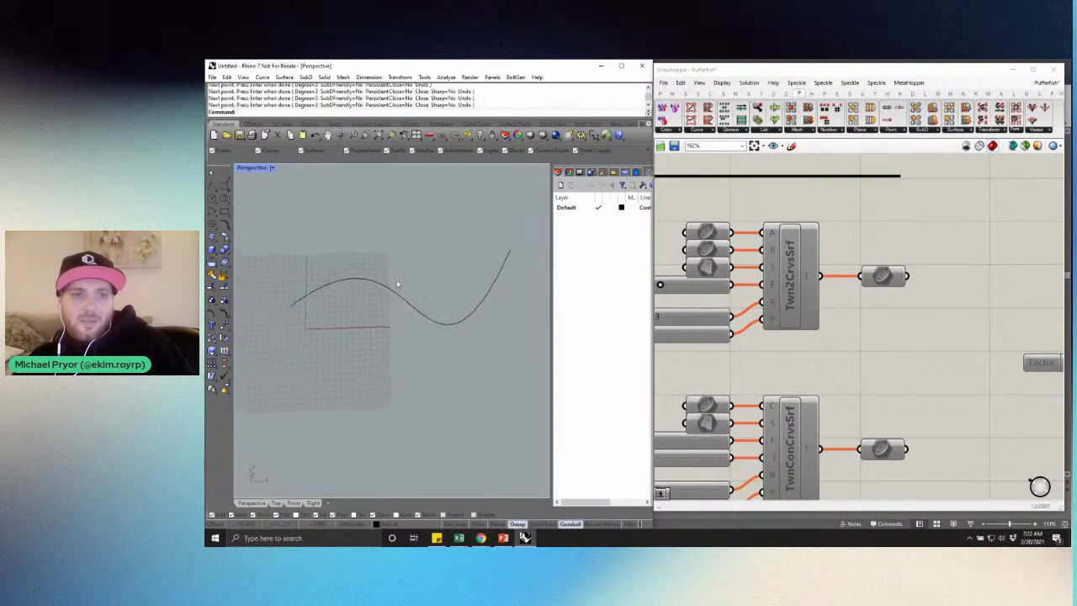
# Change from the Perspective view to the maximised Top view, with the whole wavy curve in frame
pyautogui.doubleClick(249, 172)
pyautogui.doubleClick(244, 169)
pyautogui.scroll(-15, 362, 298)
pyautogui.scroll(8, 377, 299)
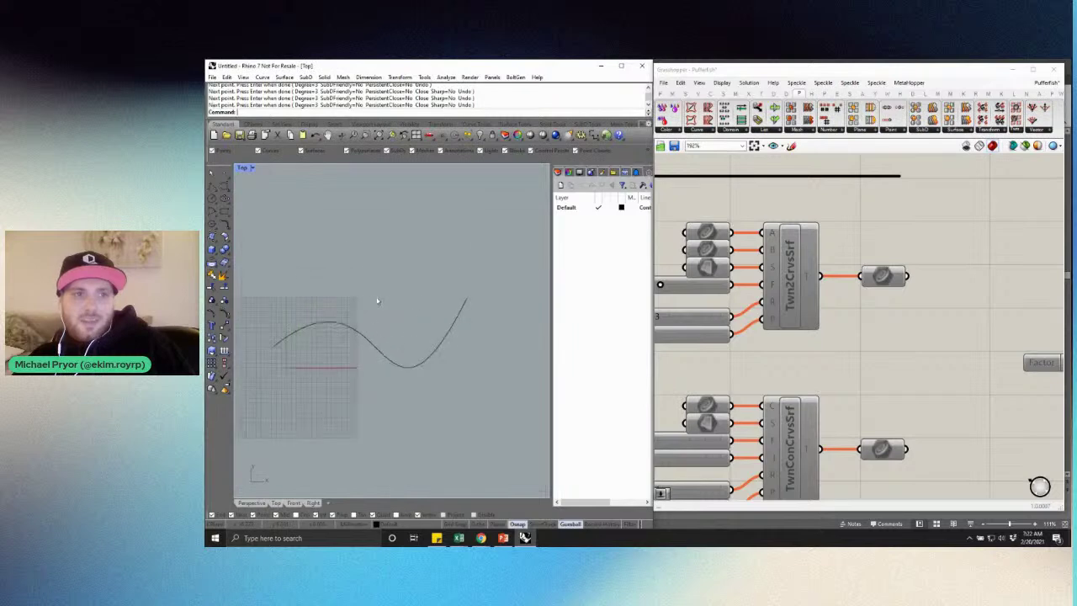
# Place five point objects along the wavy curve, one at each end and three spaced between them
pyautogui.click(225, 174)
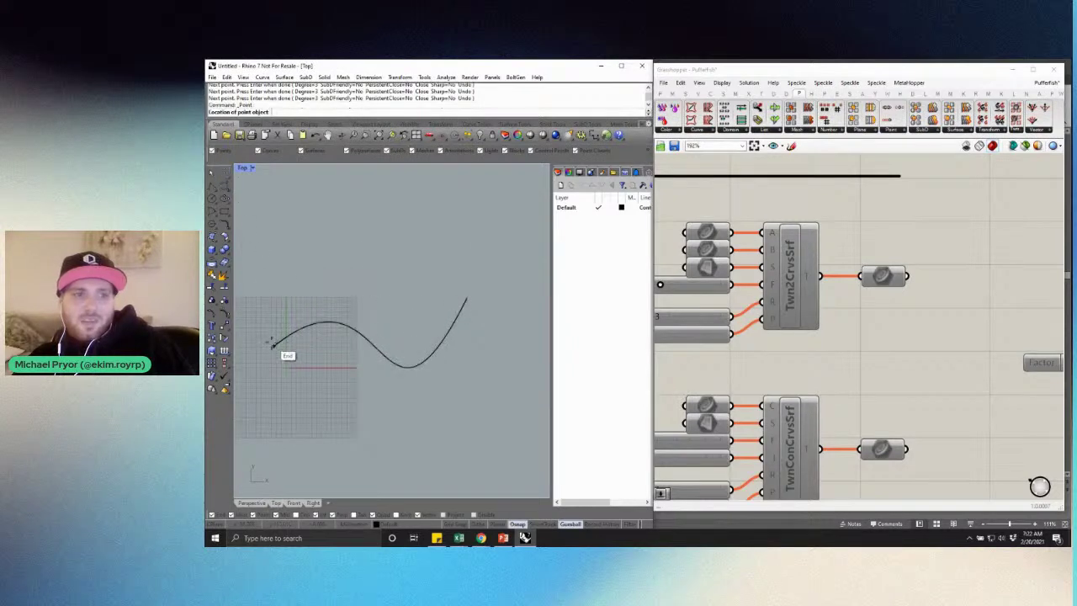
pyautogui.click(273, 346)
pyautogui.rightClick(286, 339)
pyautogui.click(328, 322)
pyautogui.press('Return')
pyautogui.click(382, 354)
pyautogui.press('Return')
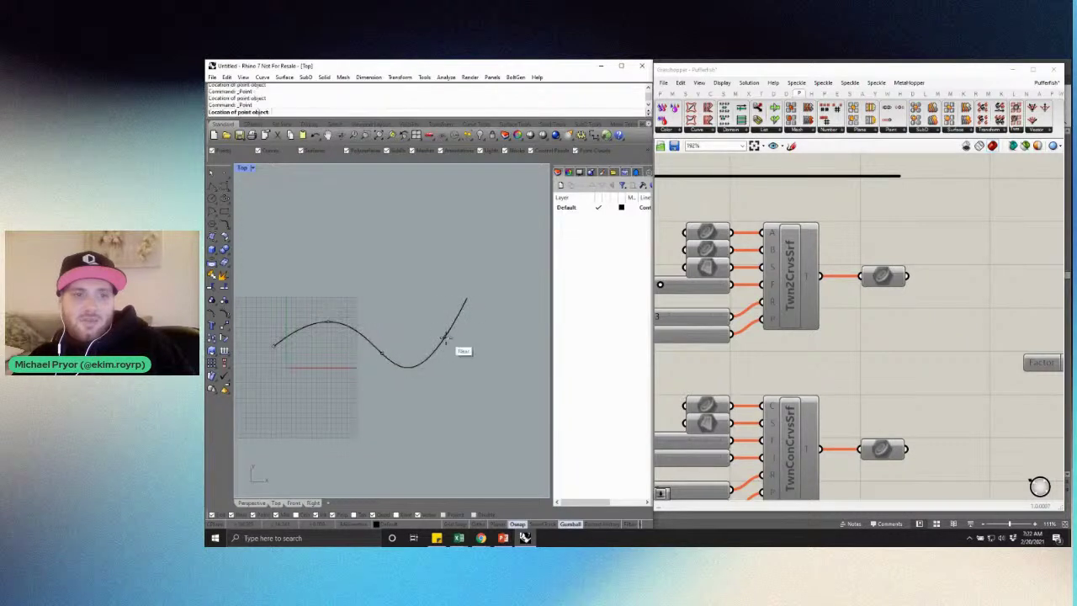
pyautogui.click(444, 338)
pyautogui.rightClick(466, 305)
pyautogui.click(467, 298)
pyautogui.scroll(-9, 466, 298)
pyautogui.scroll(7, 445, 297)
pyautogui.scroll(1, 446, 310)
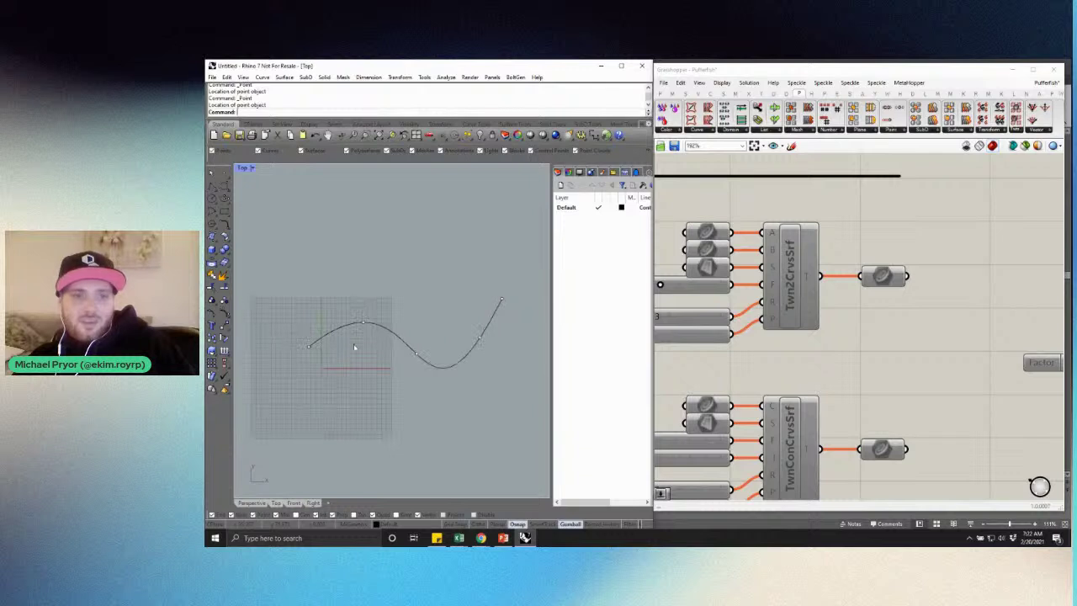
# Draw a four-segment polyline from the curve's start, roughly following the curve with straight diagonal and horizontal segments
pyautogui.click(211, 186)
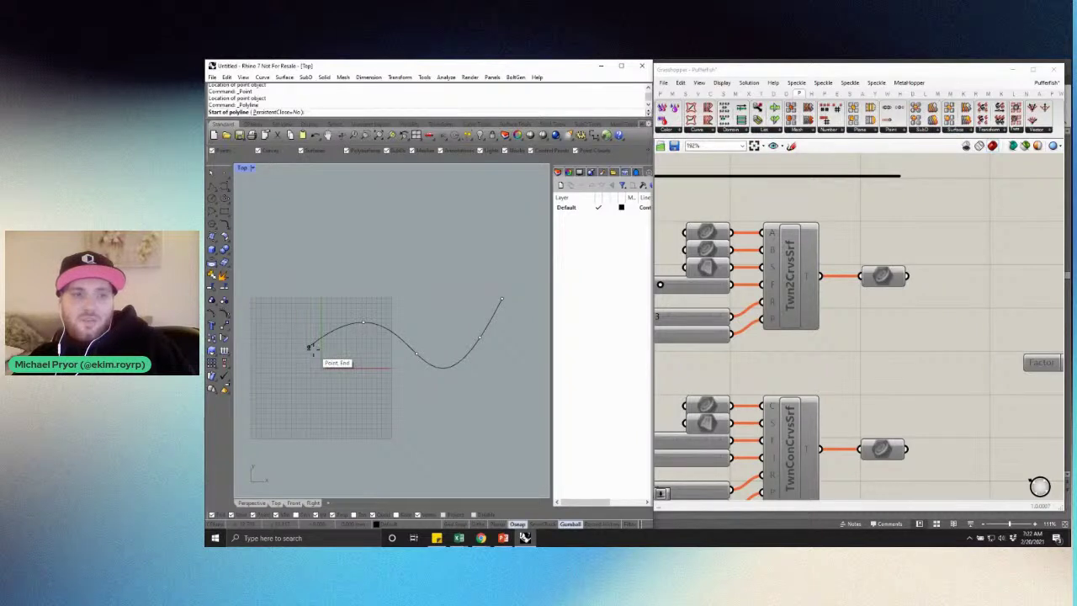
pyautogui.click(310, 347)
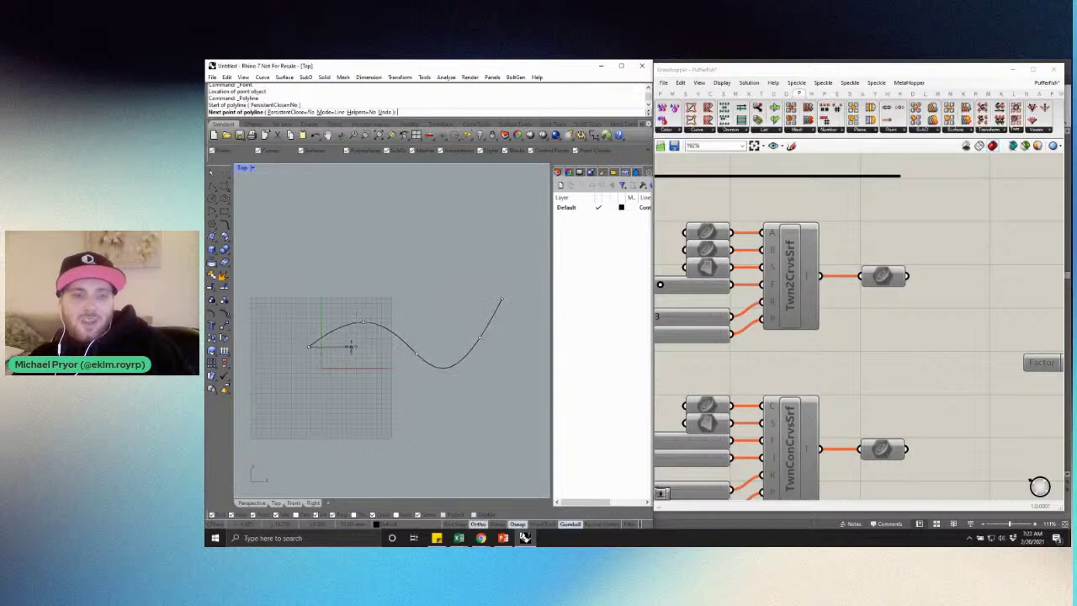
pyautogui.scroll(2, 358, 346)
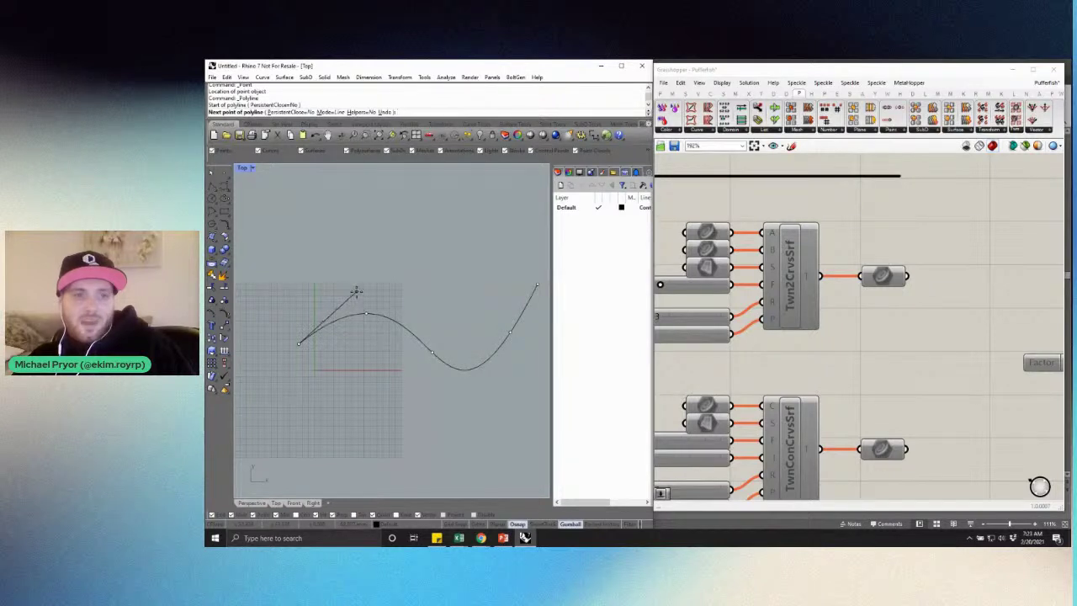
pyautogui.click(357, 292)
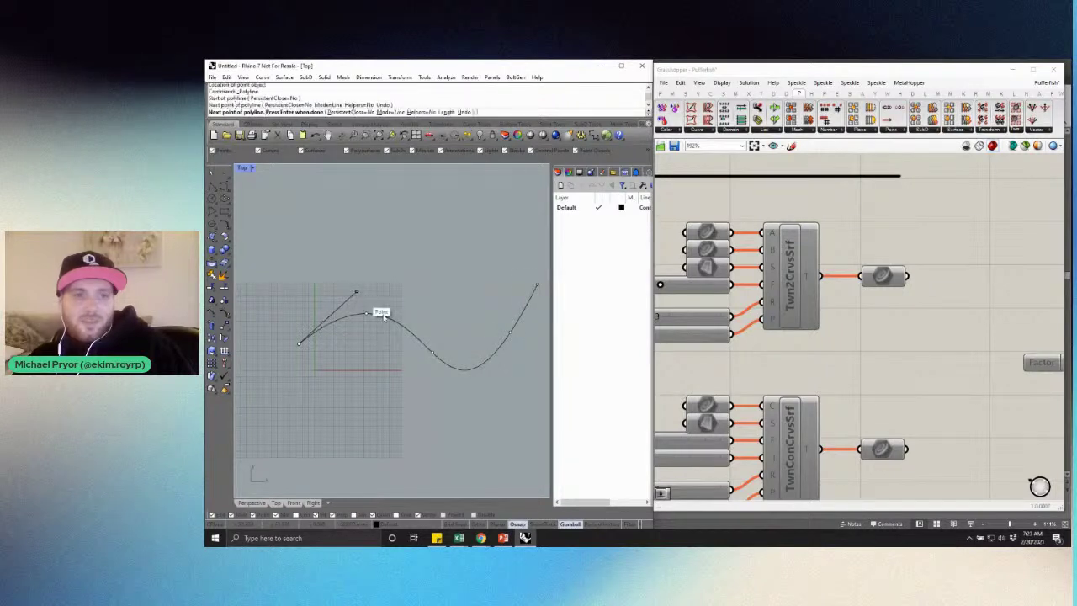
pyautogui.click(432, 351)
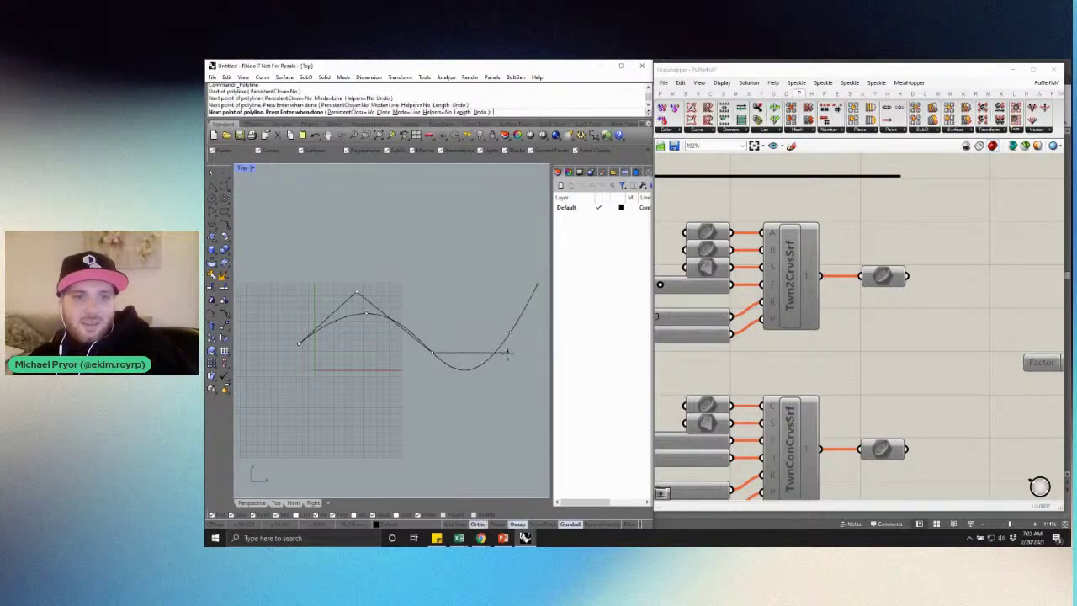
pyautogui.click(506, 352)
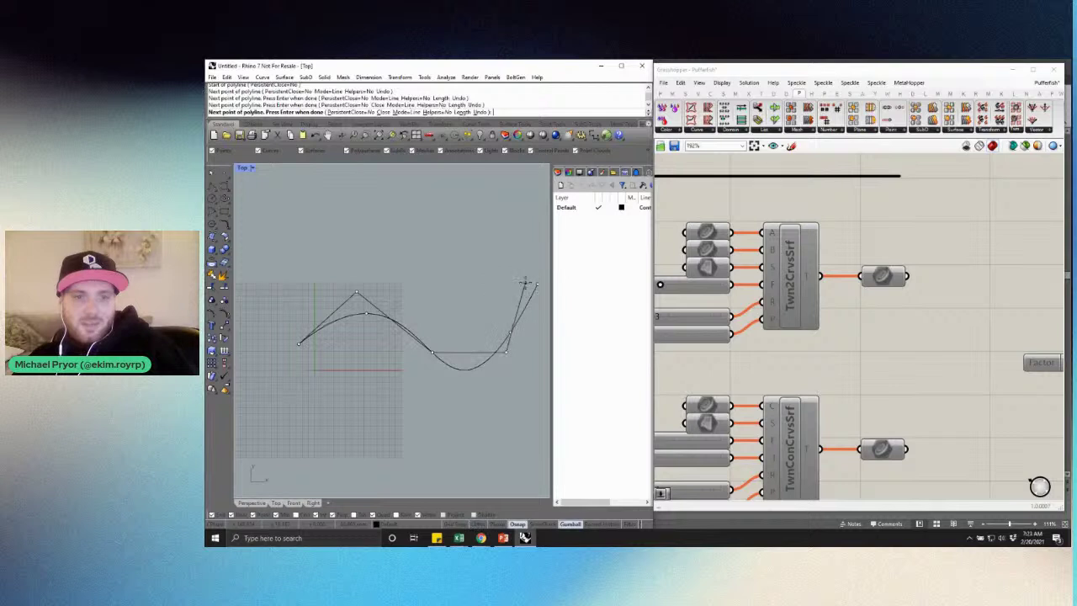
pyautogui.click(533, 284)
pyautogui.press('Return')
# Highlight the polyline and compare its angular segments with the smooth curve and its division points
pyautogui.click(528, 288)
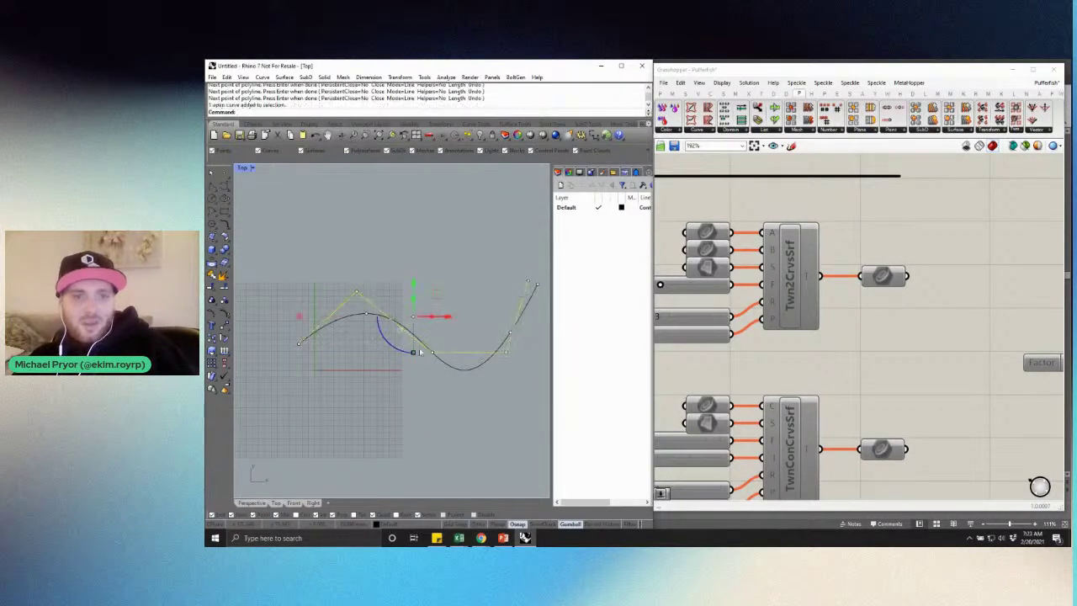
pyautogui.scroll(-6, 413, 337)
pyautogui.scroll(6, 419, 331)
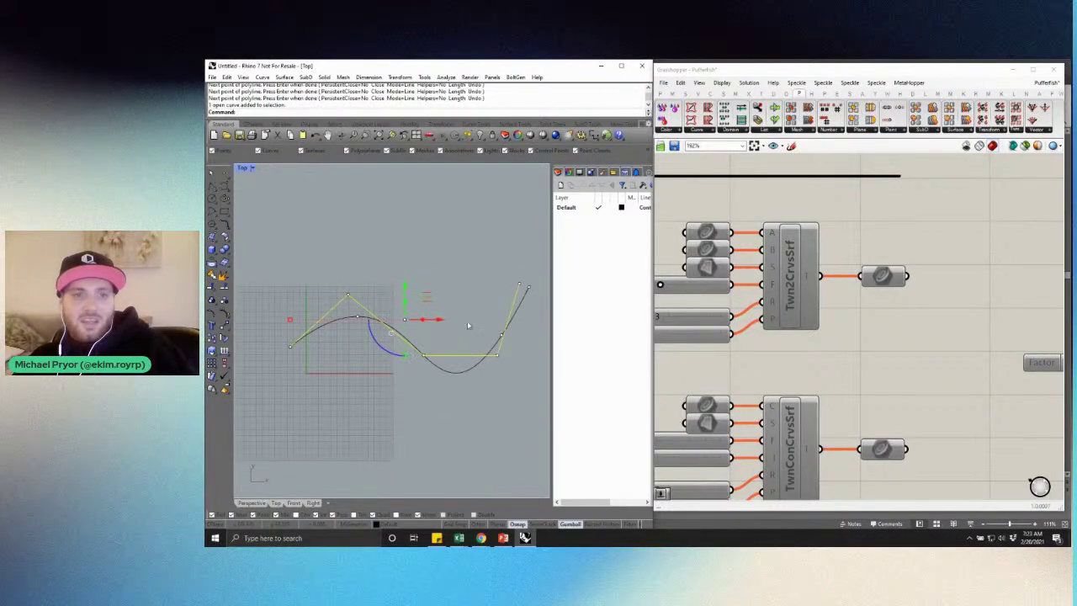
pyautogui.scroll(-4, 427, 300)
pyautogui.scroll(4, 427, 305)
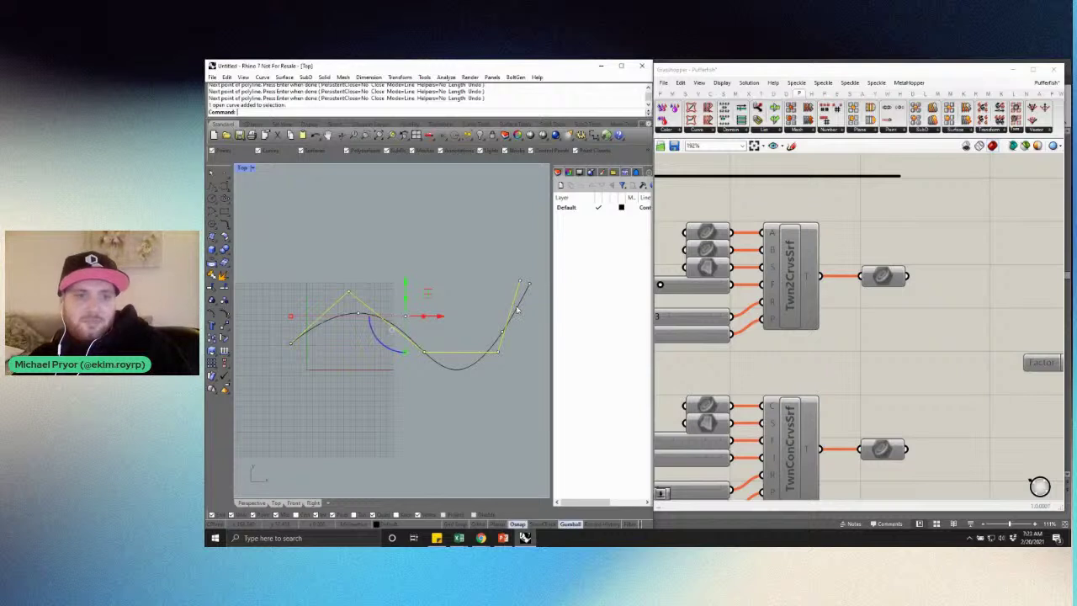
pyautogui.click(363, 248)
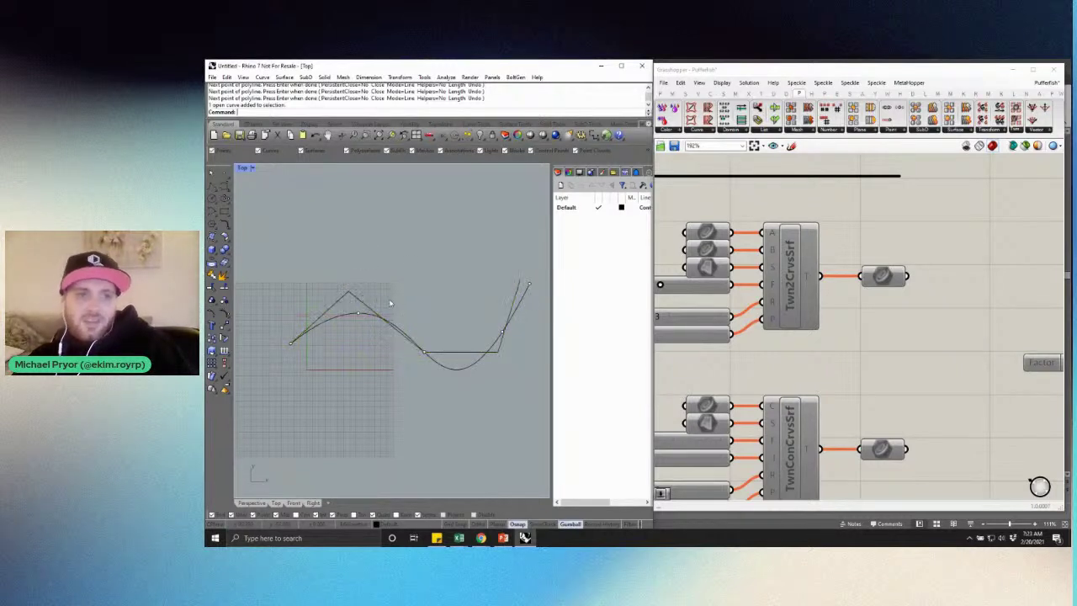
pyautogui.click(515, 300)
pyautogui.scroll(-2, 464, 287)
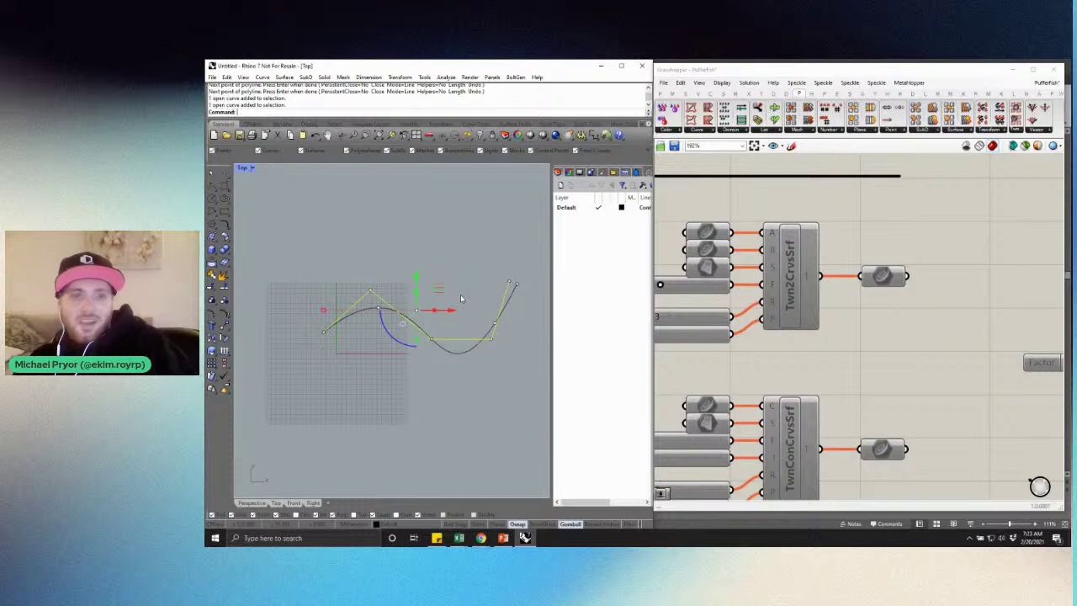
pyautogui.click(382, 254)
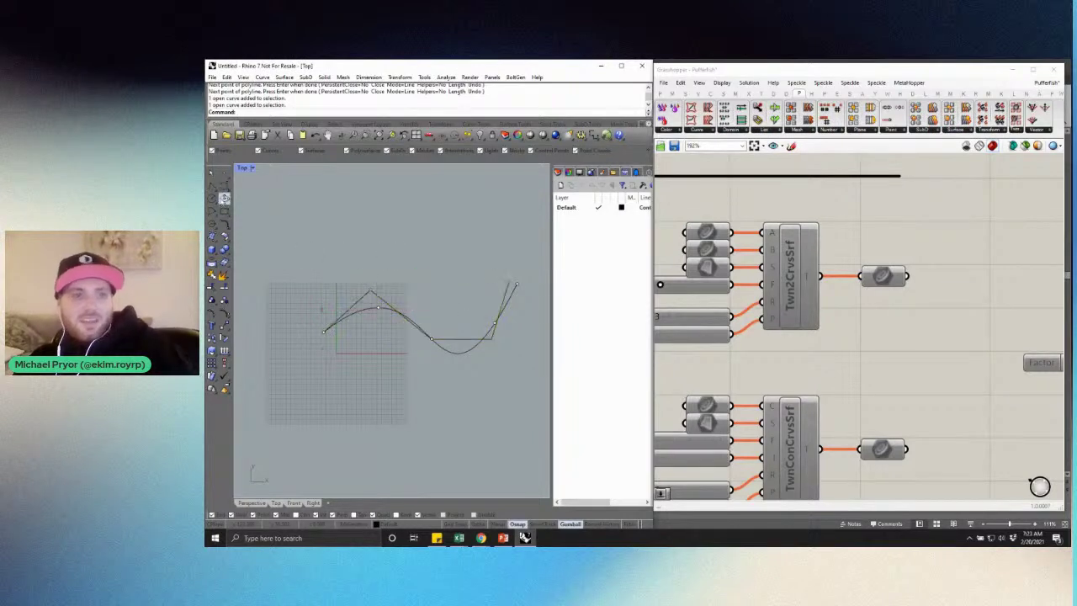
# Draw a short horizontal line above the grid and add a perpendicular copy through its midpoint to form a cross
pyautogui.click(212, 186)
pyautogui.scroll(2, 312, 263)
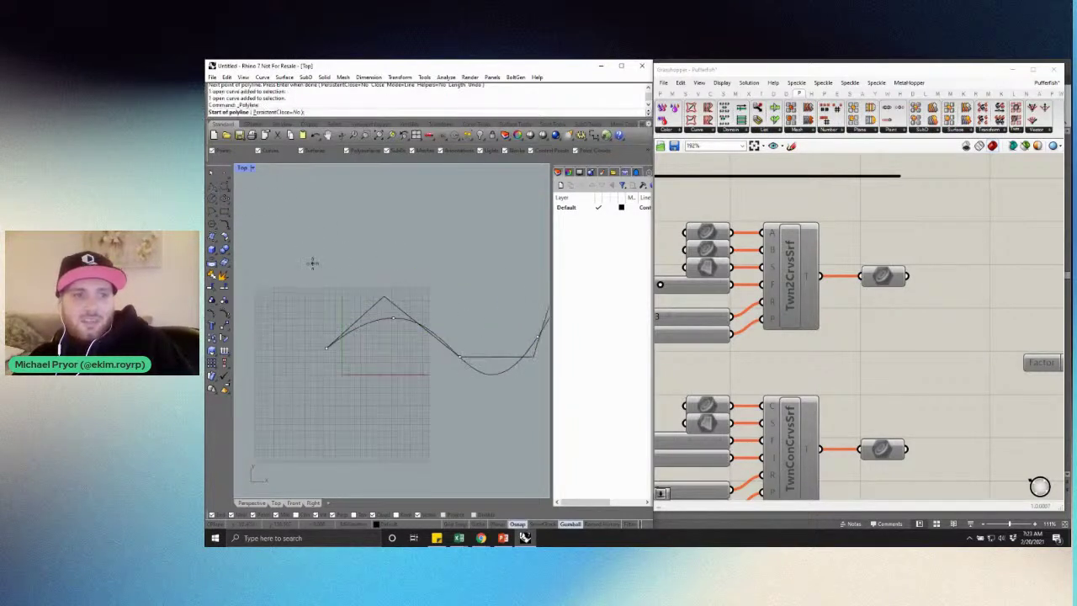
pyautogui.click(265, 233)
pyautogui.click(351, 234)
pyautogui.press('Return')
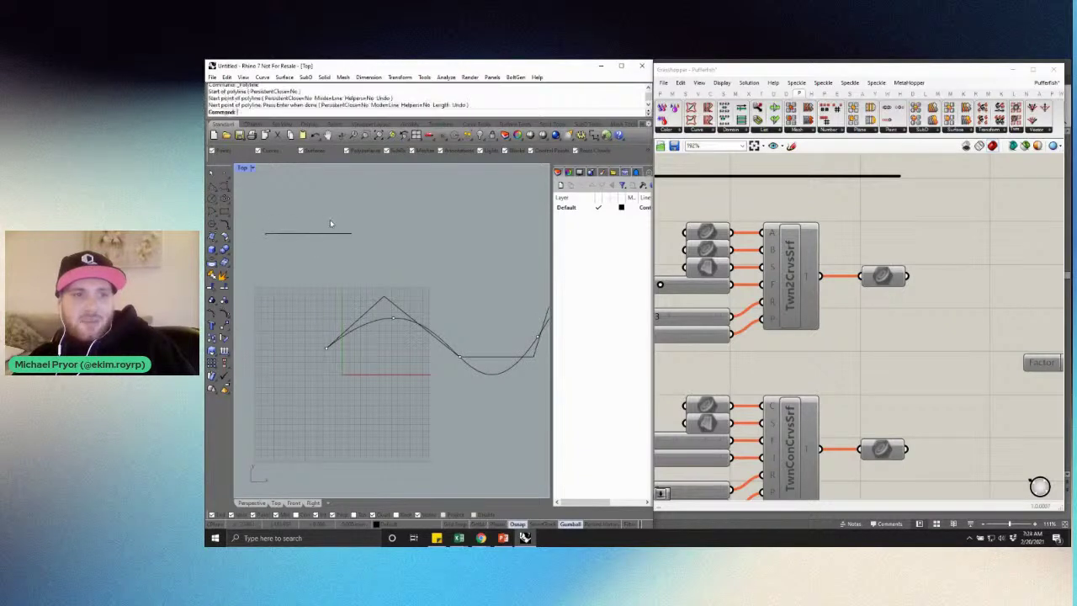
pyautogui.click(317, 231)
pyautogui.moveTo(307, 260)
pyautogui.mouseDown()
pyautogui.moveTo(290, 263)
pyautogui.moveTo(335, 198)
pyautogui.moveTo(297, 260)
pyautogui.mouseUp()
pyautogui.click(294, 268)
# Rotate a copy of the cross by 45 degrees about its centre to form an eight-armed star
pyautogui.moveTo(359, 202); pyautogui.dragTo(278, 264)
pyautogui.write('Rotate')
pyautogui.press('Return')
pyautogui.click(308, 233)
pyautogui.click(308, 192)
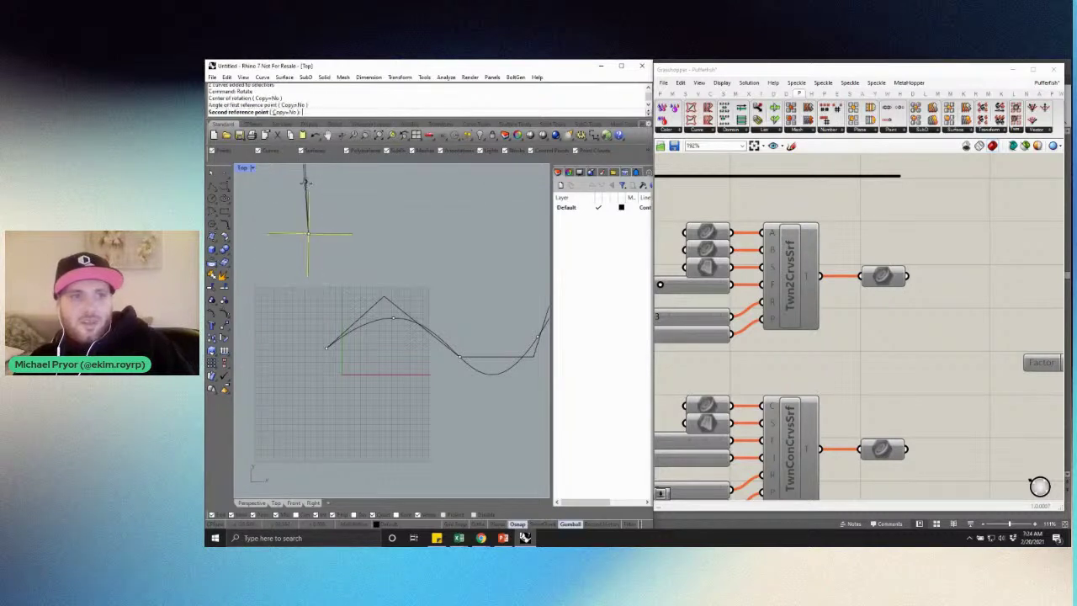
pyautogui.click(324, 185)
pyautogui.press('Return')
pyautogui.click(308, 234)
pyautogui.click(308, 187)
pyautogui.write('4')
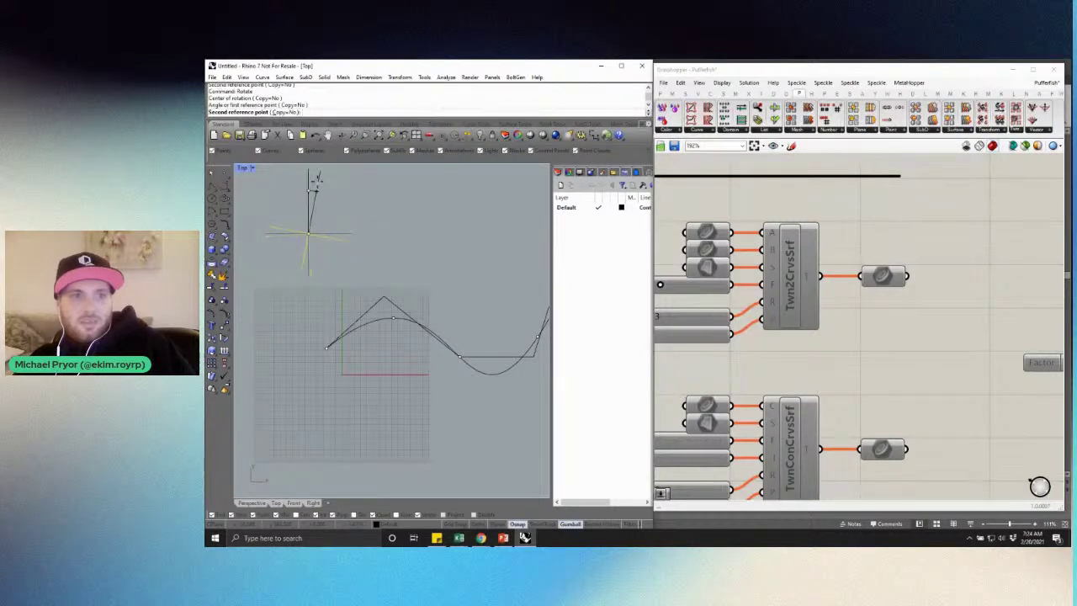
pyautogui.click(285, 112)
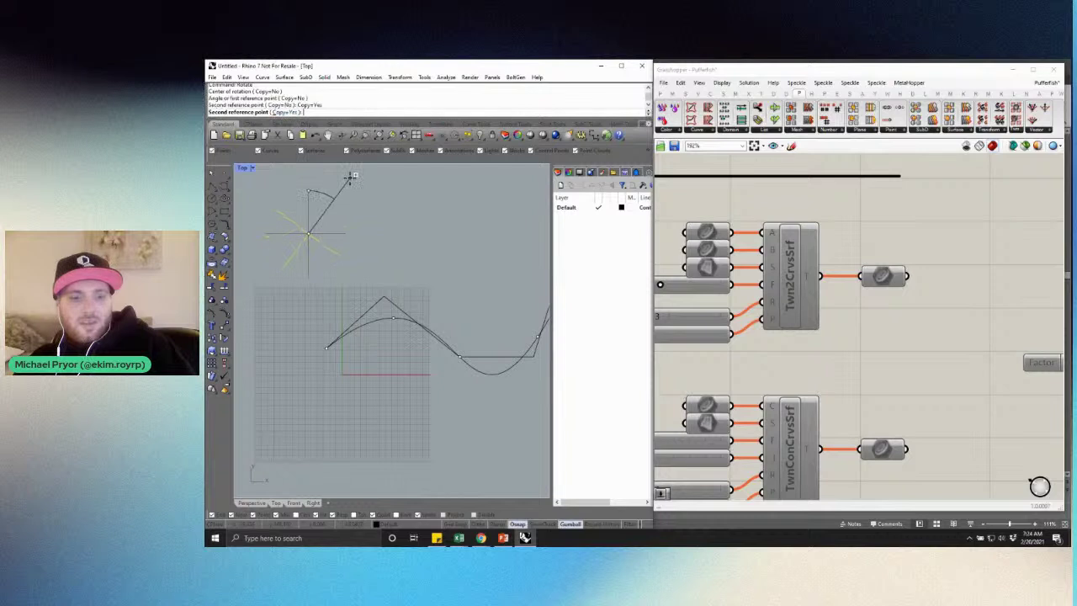
pyautogui.write('45')
pyautogui.press('Return')
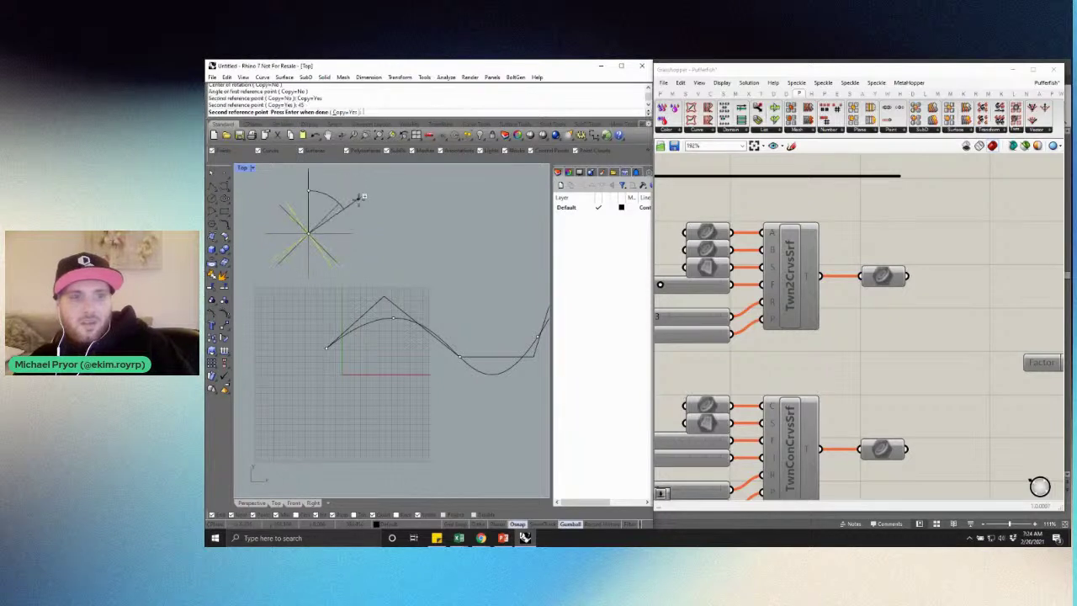
pyautogui.scroll(-4, 362, 214)
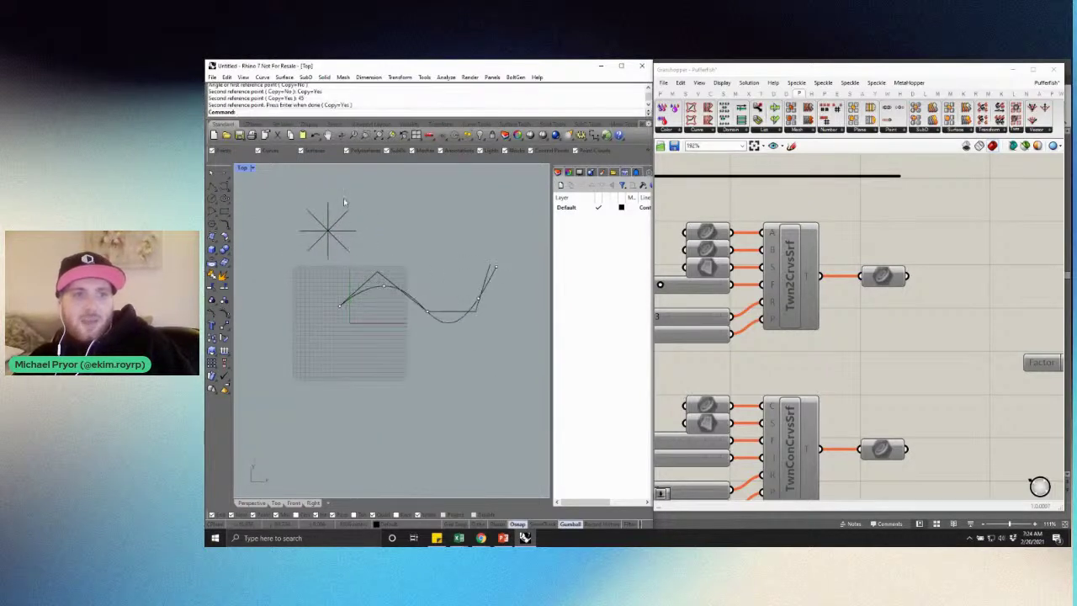
pyautogui.press('Return')
# Scale the four star lines down uniformly to about half their size
pyautogui.scroll(4, 326, 238)
pyautogui.keyDown('shift'); pyautogui.moveTo(276, 239); pyautogui.dragTo(303, 238); pyautogui.keyUp('shift')
pyautogui.click(398, 247)
pyautogui.scroll(-5, 315, 244)
pyautogui.scroll(5, 317, 261)
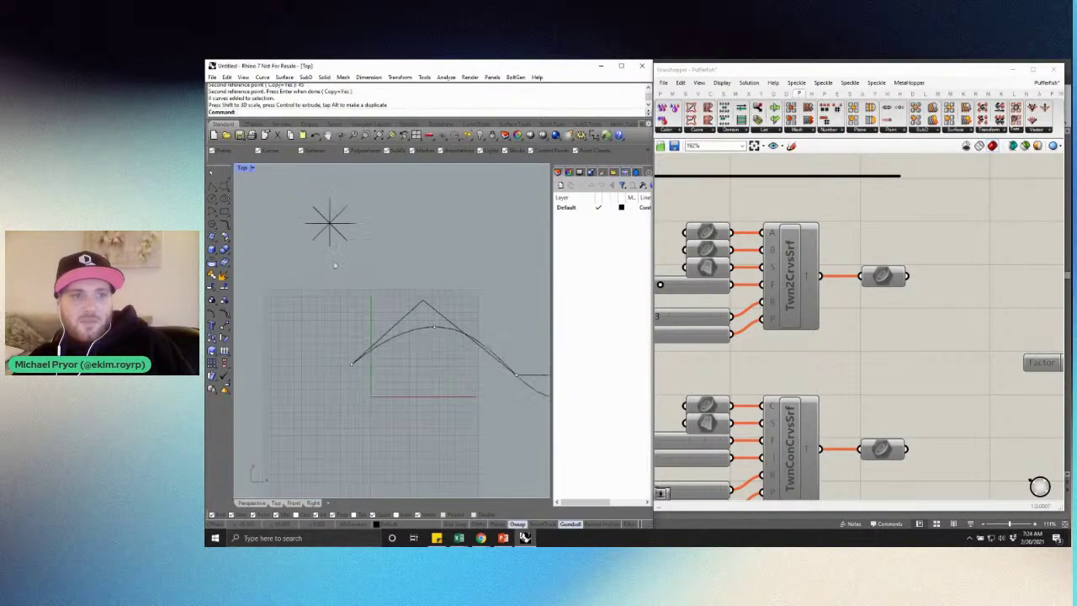
# Delete the angular polyline drawn over the wavy curve
pyautogui.click(399, 325)
pyautogui.press('Delete')
pyautogui.scroll(-10, 324, 298)
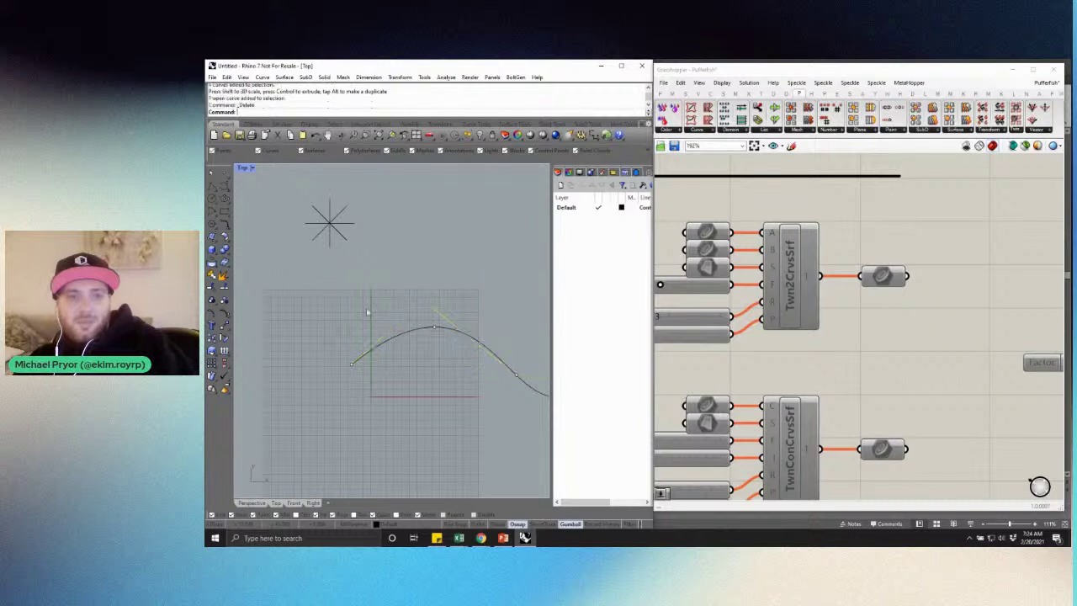
# Move the eight-armed star by its centre onto the start point of the wavy curve
pyautogui.scroll(6, 354, 310)
pyautogui.click(294, 249)
pyautogui.write('M')
pyautogui.press('Return')
pyautogui.click(303, 240)
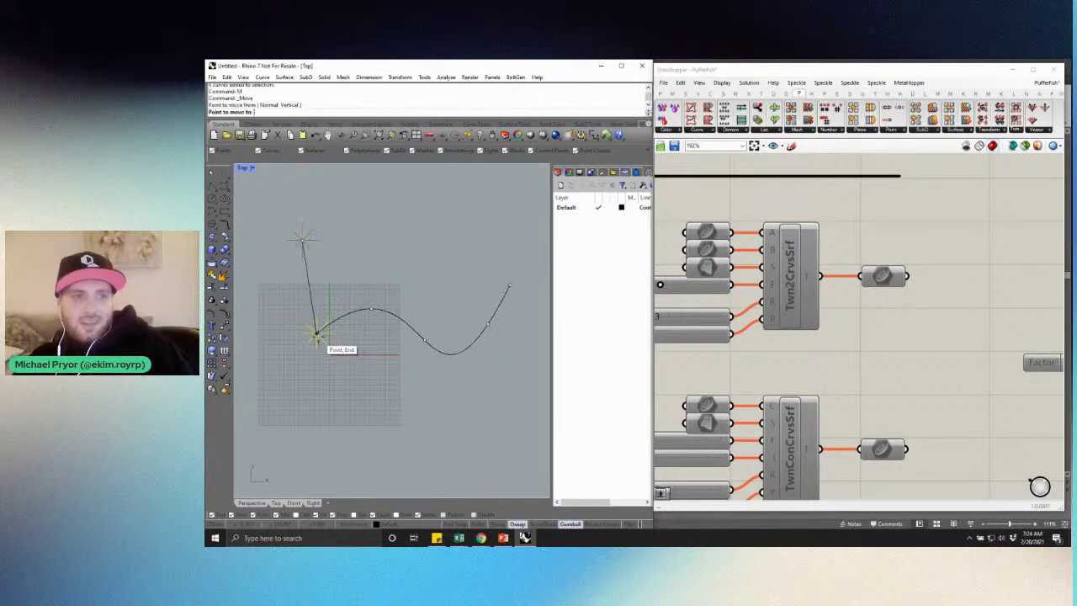
pyautogui.click(317, 332)
# Copy the star from the curve's start point onto the other four points along the wavy curve
pyautogui.write('copy')
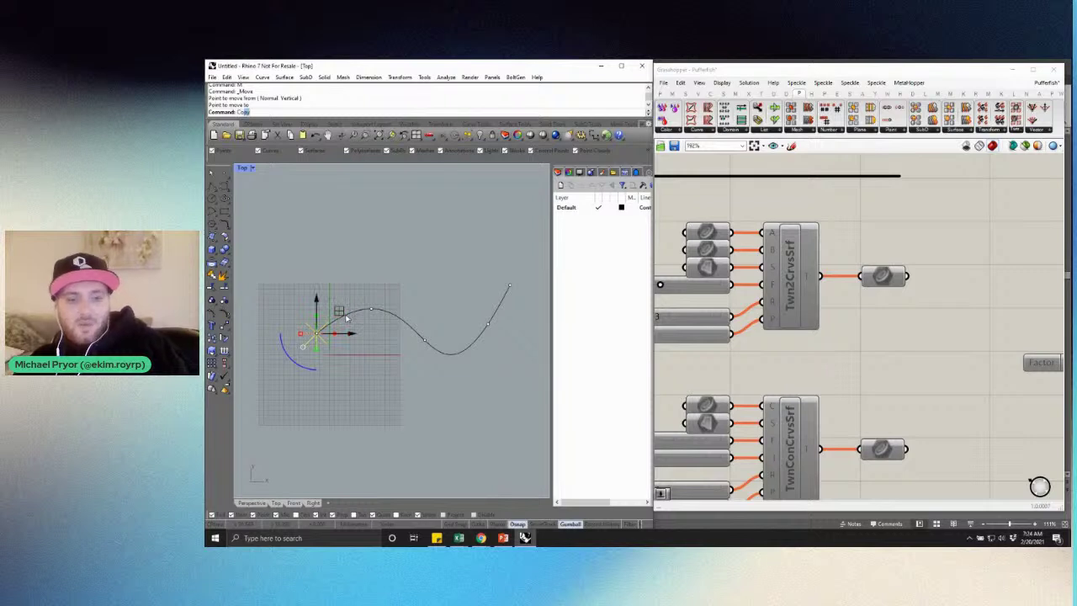
pyautogui.press('Return')
pyautogui.click(317, 332)
pyautogui.click(371, 312)
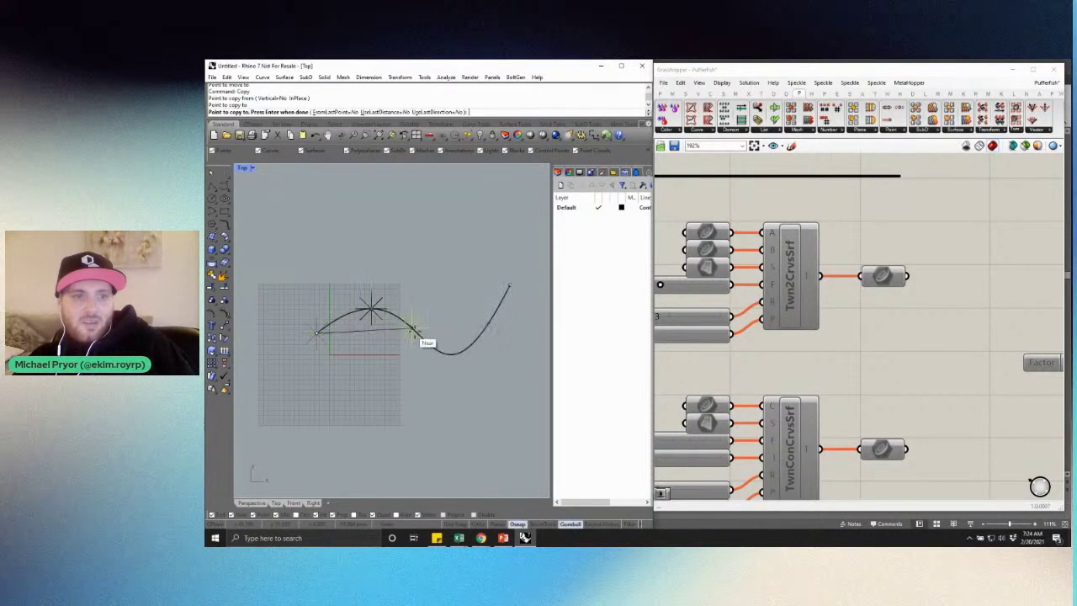
pyautogui.click(424, 339)
pyautogui.click(483, 327)
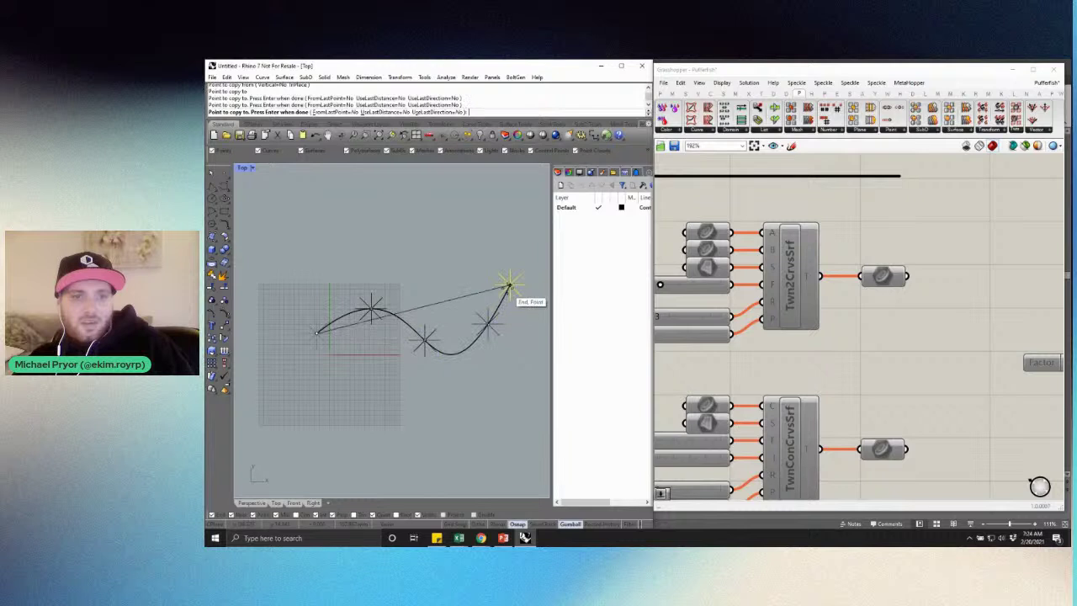
pyautogui.click(507, 289)
pyautogui.scroll(2, 408, 227)
pyautogui.press('Return')
pyautogui.scroll(-4, 315, 275)
pyautogui.scroll(4, 378, 294)
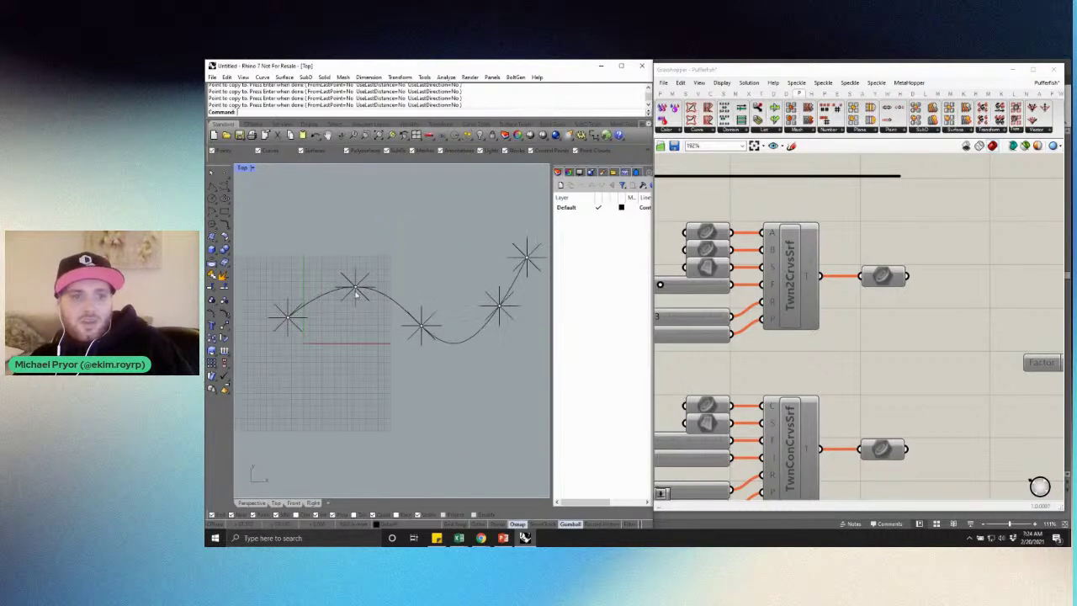
pyautogui.click(212, 198)
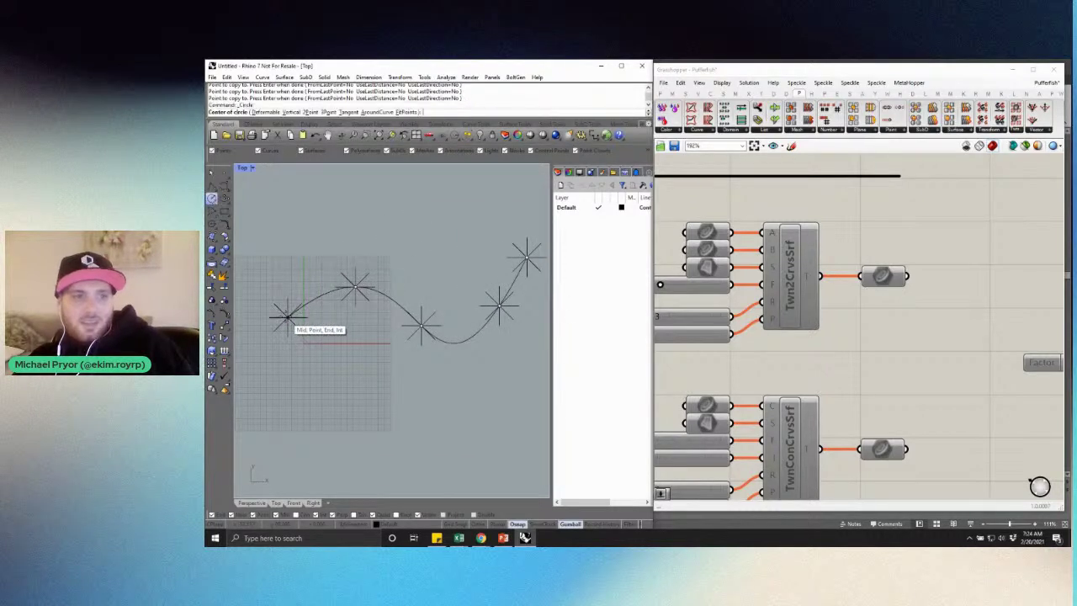
pyautogui.click(287, 317)
pyautogui.scroll(3, 291, 315)
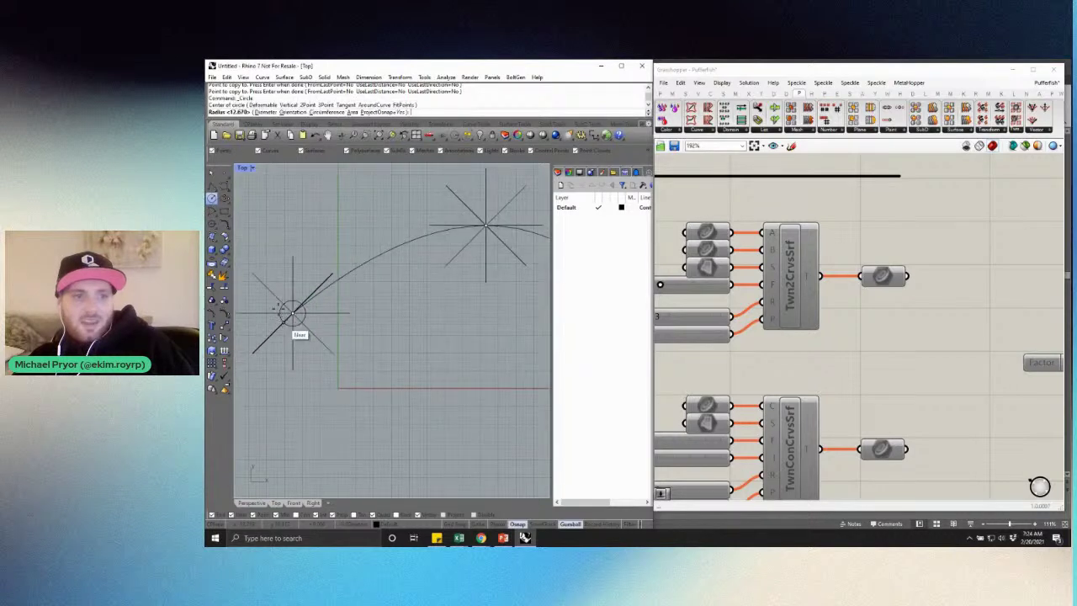
pyautogui.press('Escape')
# Draw a straight polyline from the first star's centre to the second star's centre
pyautogui.click(212, 187)
pyautogui.scroll(-1, 364, 281)
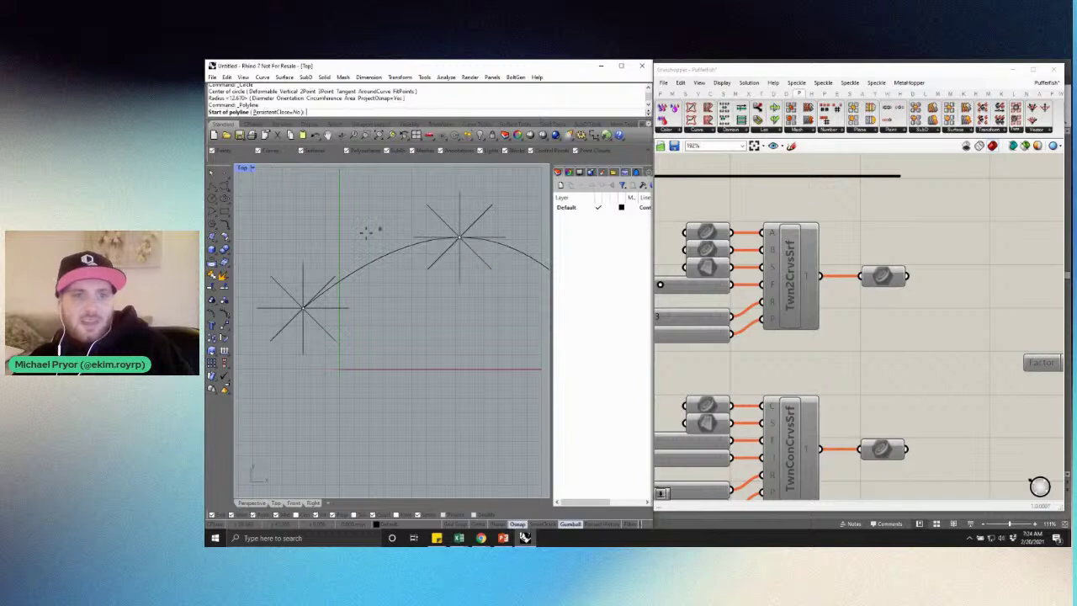
pyautogui.click(303, 308)
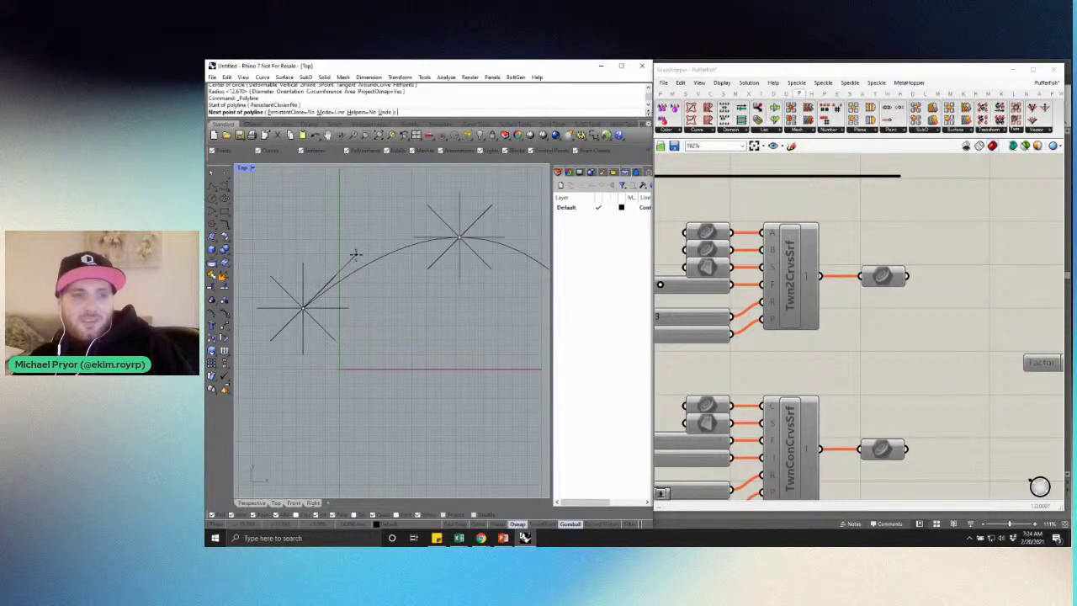
pyautogui.click(459, 241)
pyautogui.rightClick(452, 249)
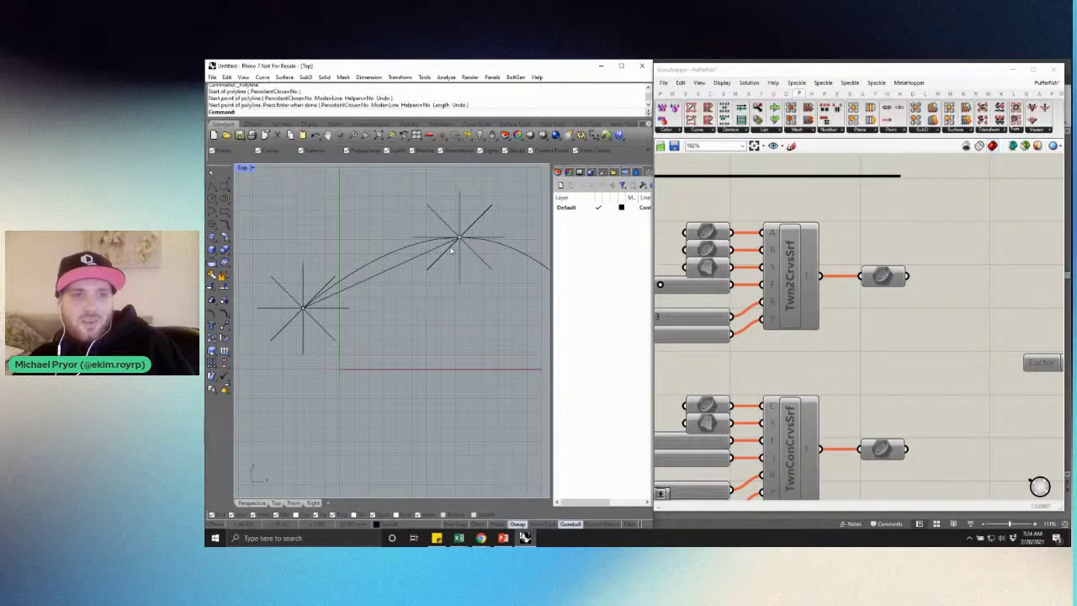
pyautogui.click(401, 266)
pyautogui.moveTo(432, 320); pyautogui.dragTo(452, 308, button='right')
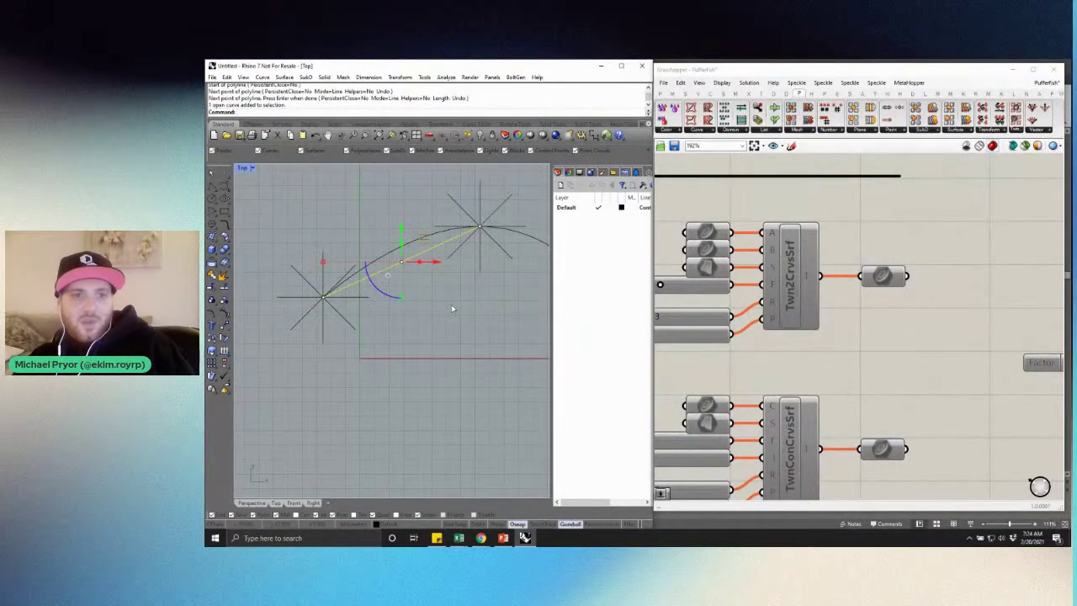
pyautogui.press('Escape')
# Pick out arms of the first star to compare their directions with the line towards the second star
pyautogui.scroll(-1, 425, 285)
pyautogui.scroll(2, 402, 246)
pyautogui.click(345, 289)
pyautogui.click(366, 323)
pyautogui.moveTo(365, 345); pyautogui.dragTo(272, 413)
pyautogui.click(372, 302)
pyautogui.scroll(2, 352, 316)
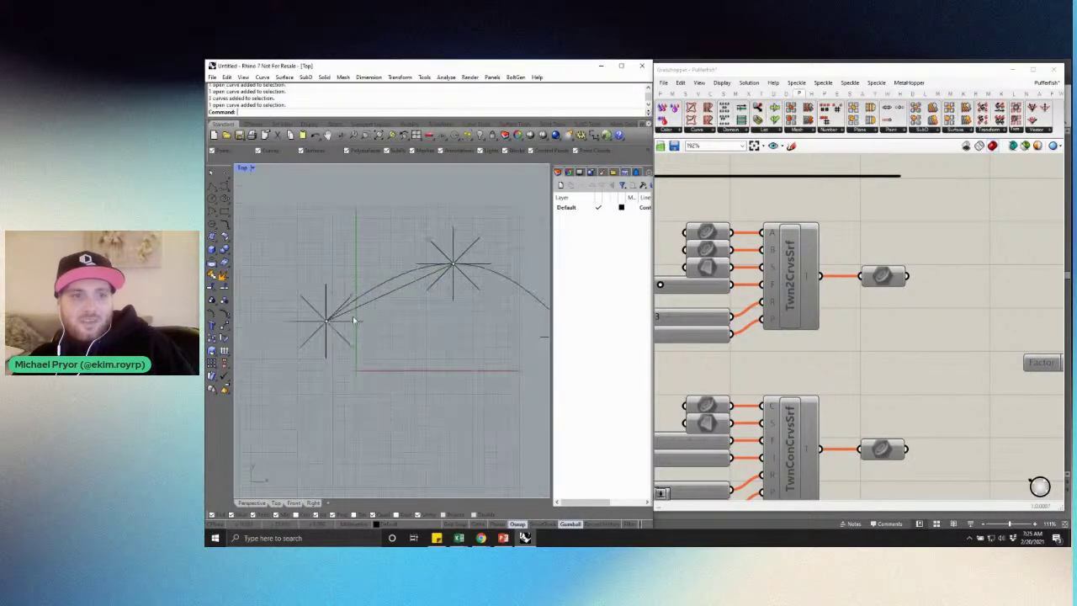
# Draw a polyline from the first star's centre along its upward 45-degree arm, ending just short of the second star
pyautogui.click(337, 296)
pyautogui.click(217, 186)
pyautogui.click(296, 333)
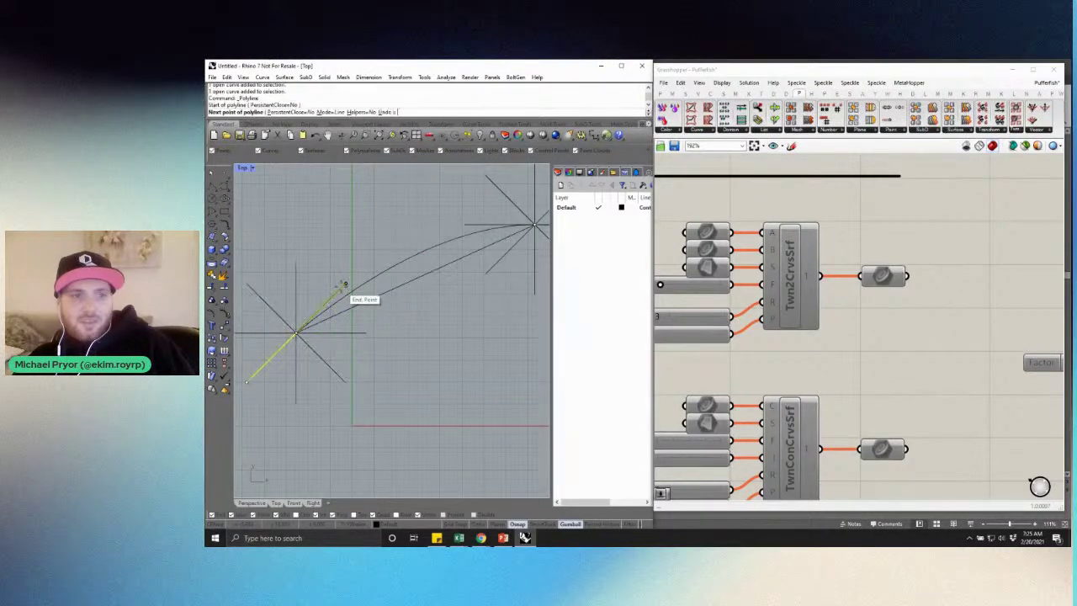
pyautogui.press('Tab')
pyautogui.scroll(-4, 343, 283)
pyautogui.scroll(3, 440, 213)
pyautogui.click(420, 211)
pyautogui.press('Return')
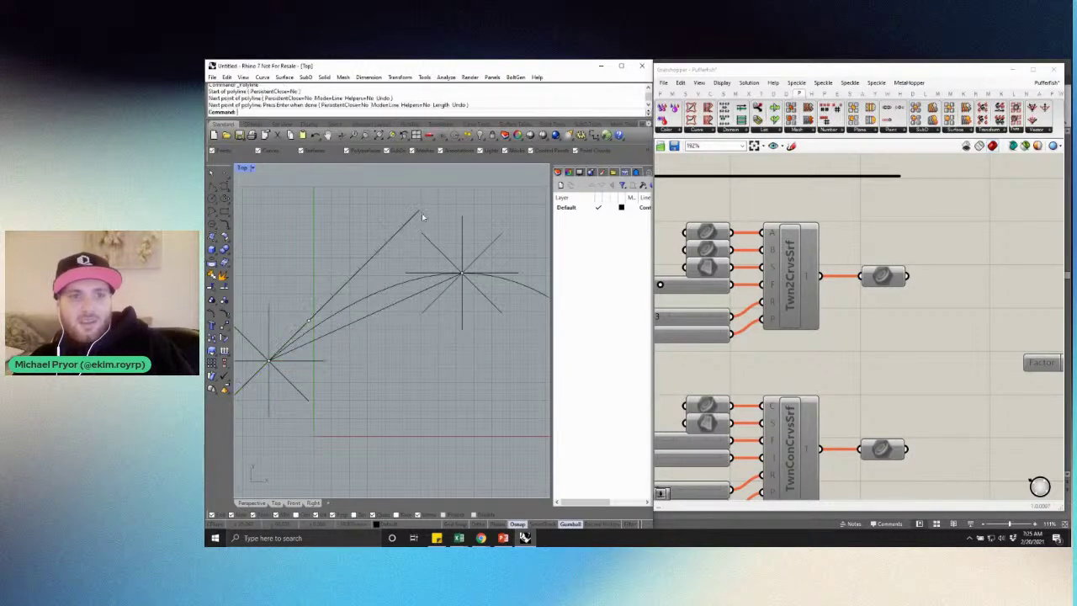
pyautogui.scroll(-2, 402, 231)
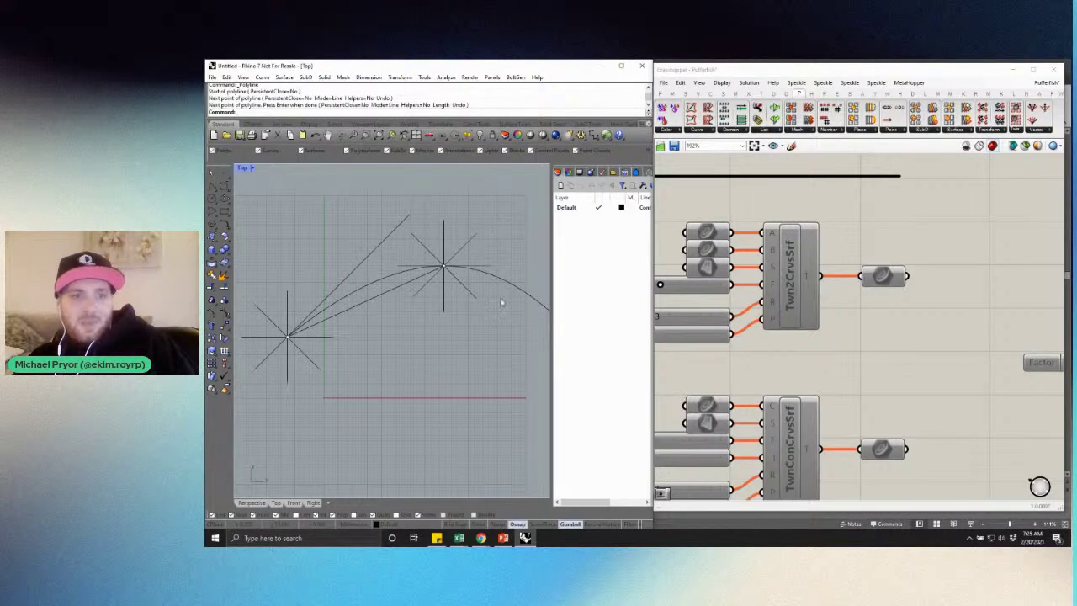
pyautogui.scroll(-4, 415, 301)
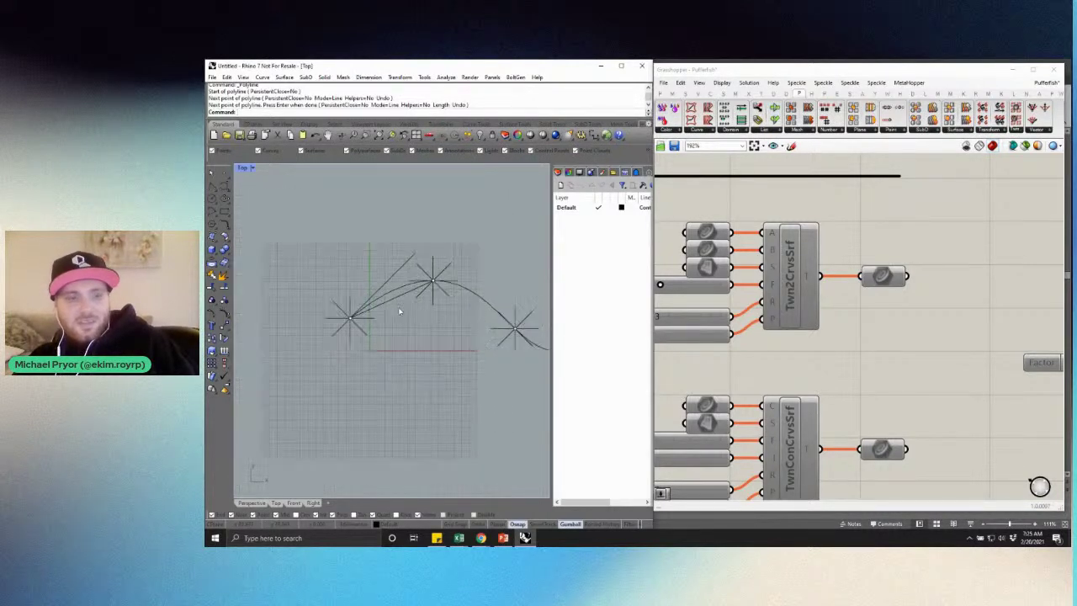
pyautogui.scroll(3, 428, 334)
pyautogui.click(469, 337)
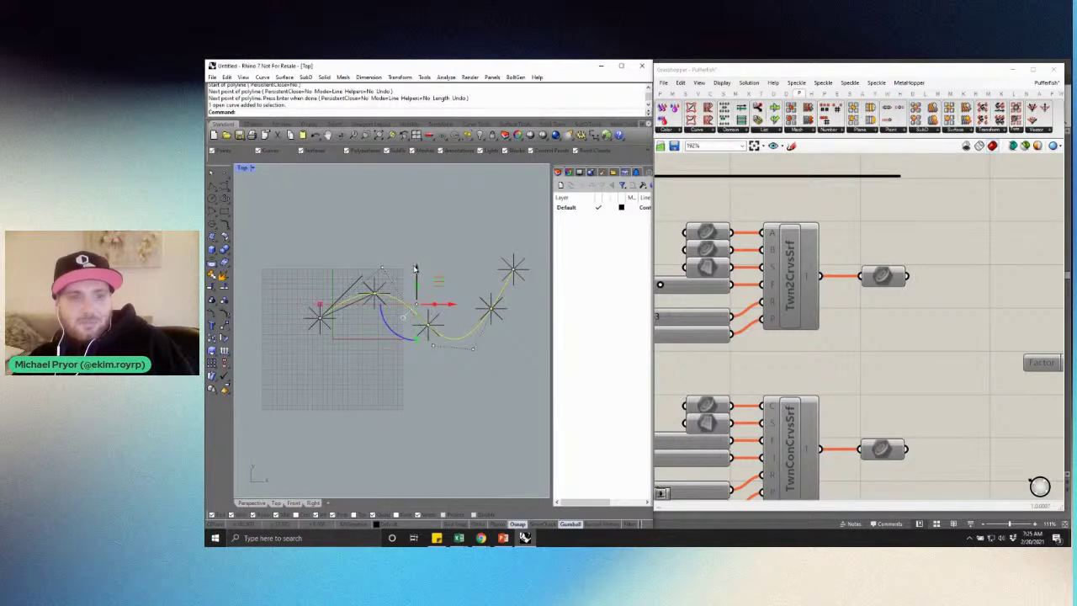
# Switch to the unnamed Grasshopper definition, clear the curve selection and bring up the empty canvas below the graph mapper
pyautogui.click(838, 256)
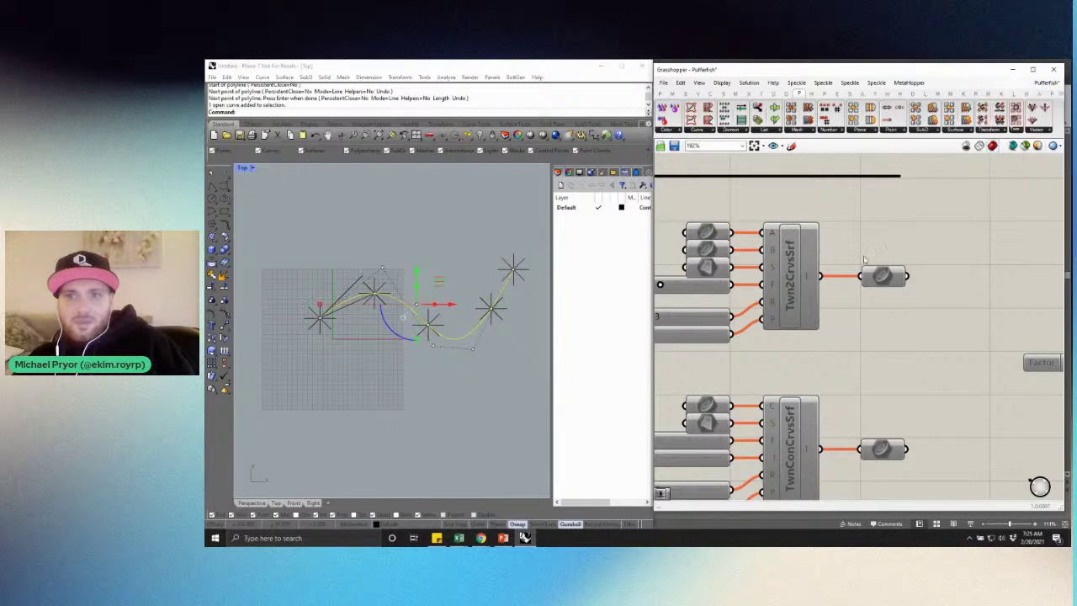
pyautogui.hotkey('ctrl', 'Tab')
pyautogui.scroll(2, 865, 257)
pyautogui.scroll(-2, 864, 261)
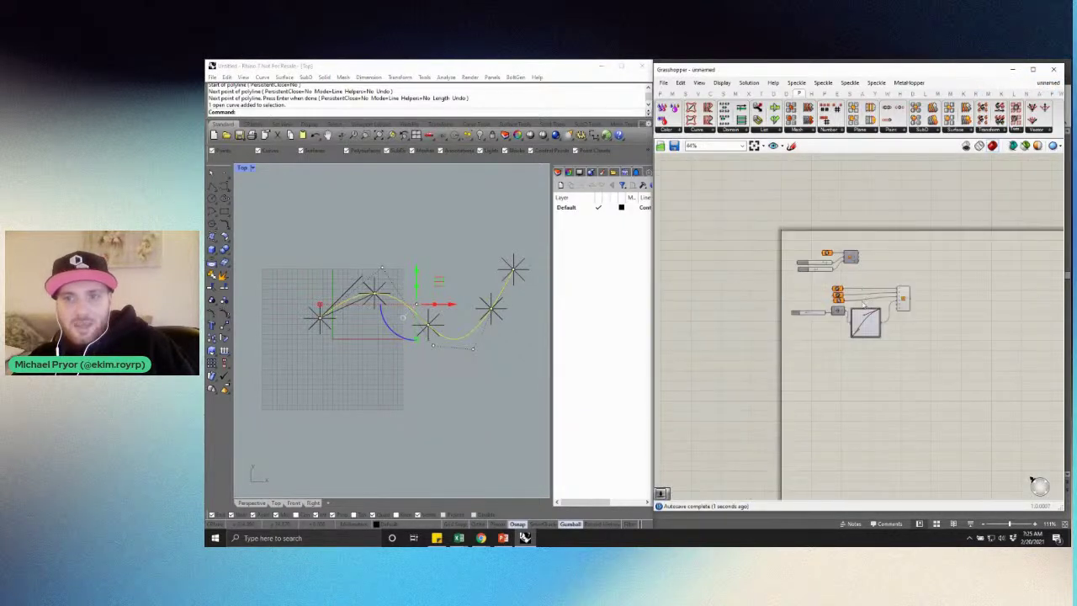
pyautogui.scroll(1, 858, 278)
pyautogui.click(460, 240)
pyautogui.scroll(-1, 790, 375)
pyautogui.scroll(4, 852, 379)
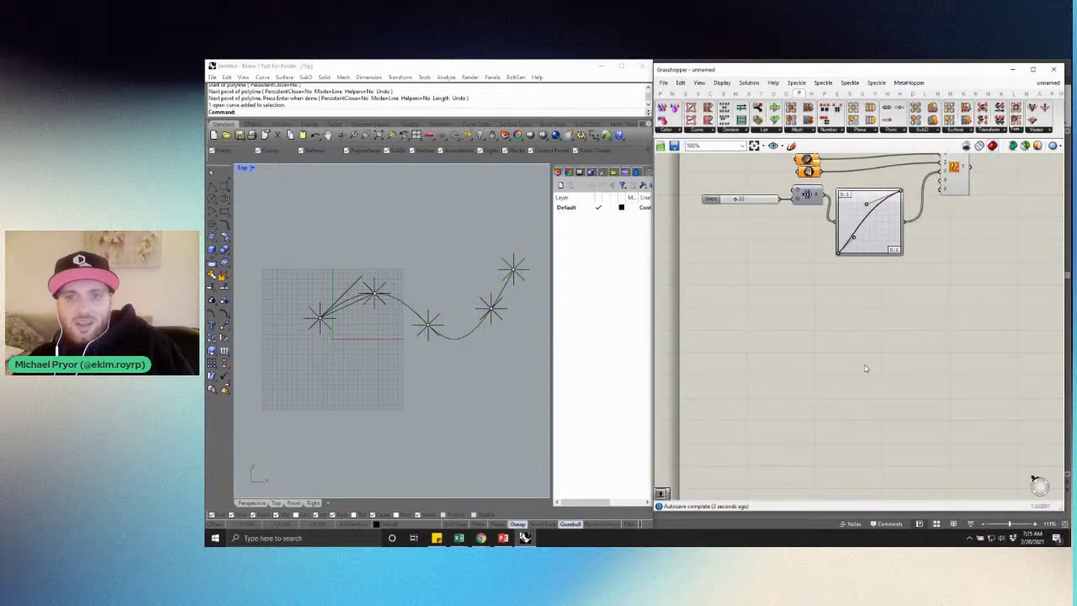
# Add a Discrete Polyline component on the empty canvas below the graph mapper
pyautogui.doubleClick(866, 367)
pyautogui.write('discrete')
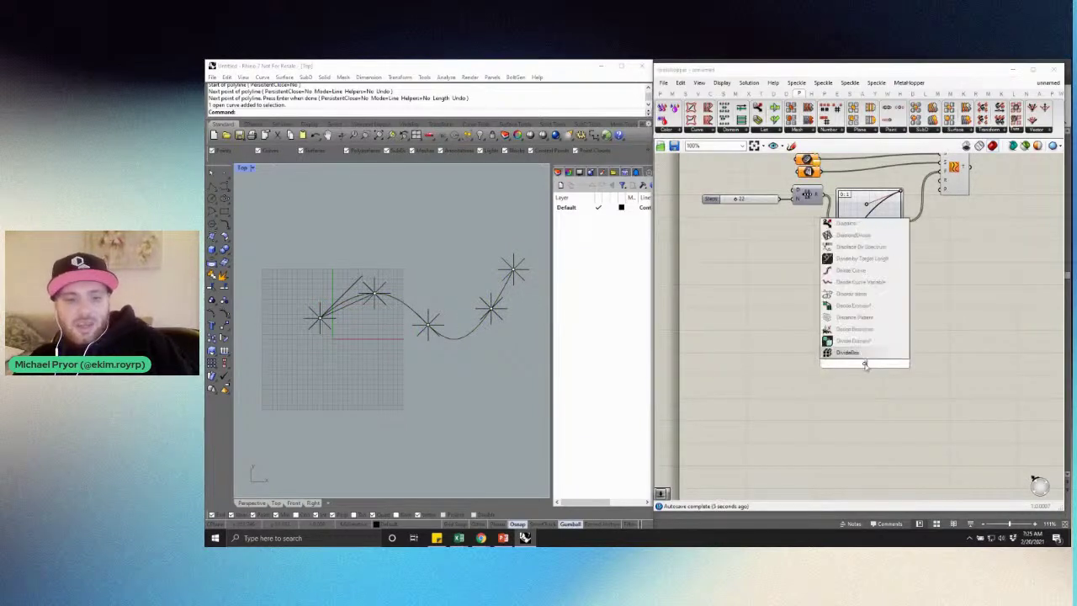
pyautogui.write(' polylin')
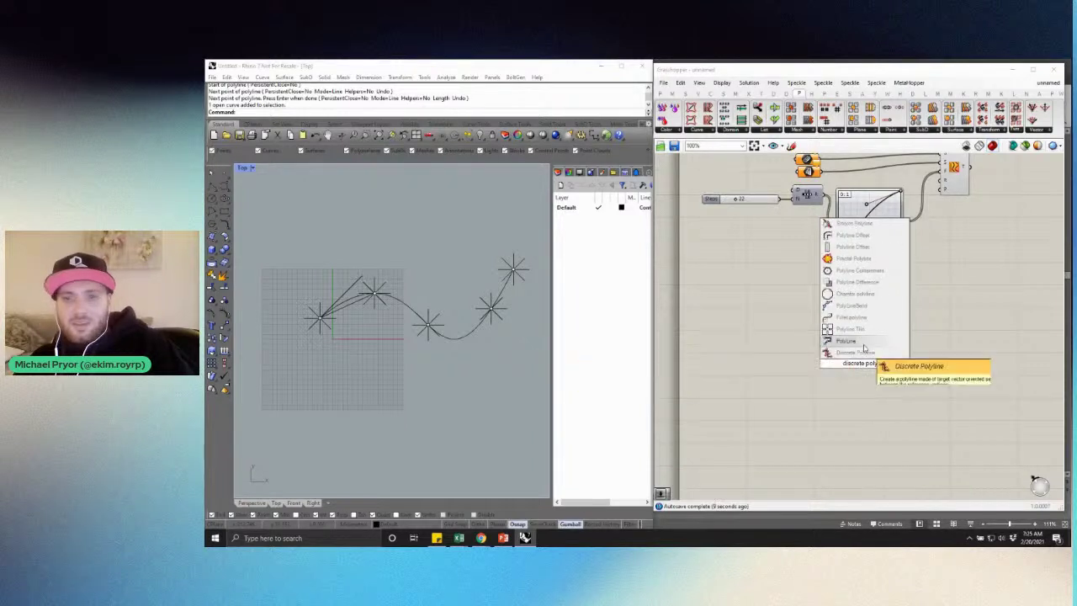
pyautogui.press('Return')
pyautogui.click(843, 334)
pyautogui.scroll(2, 859, 340)
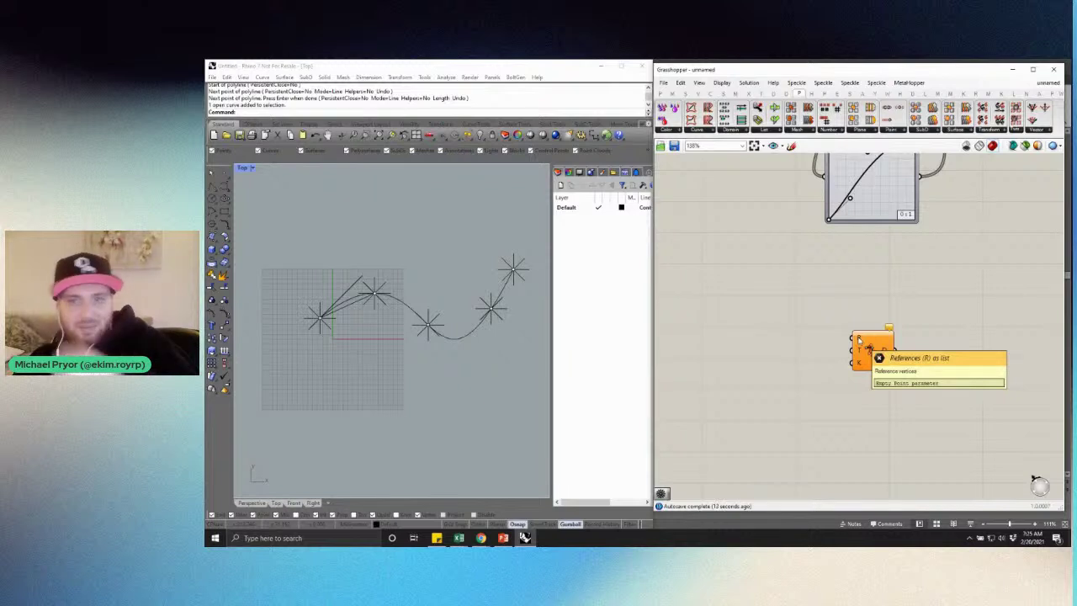
# Add a Point parameter beside the Discrete Polyline component
pyautogui.doubleClick(795, 328)
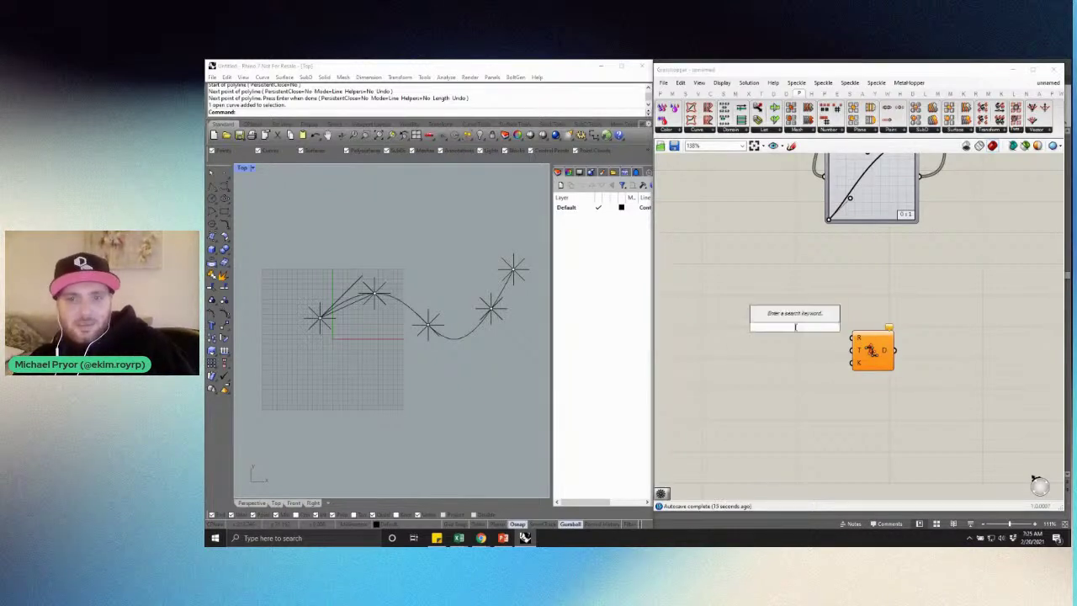
pyautogui.write('point')
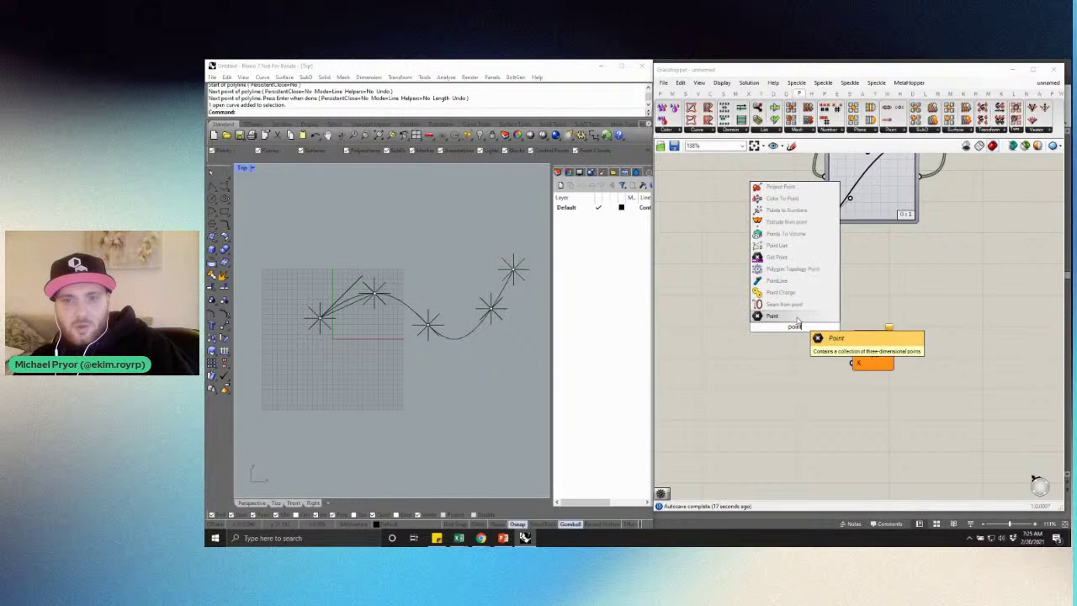
pyautogui.click(797, 317)
# Reference the five Rhino points at the star centres in the Point parameter, in order along the curve
pyautogui.rightClick(796, 328)
pyautogui.click(828, 444)
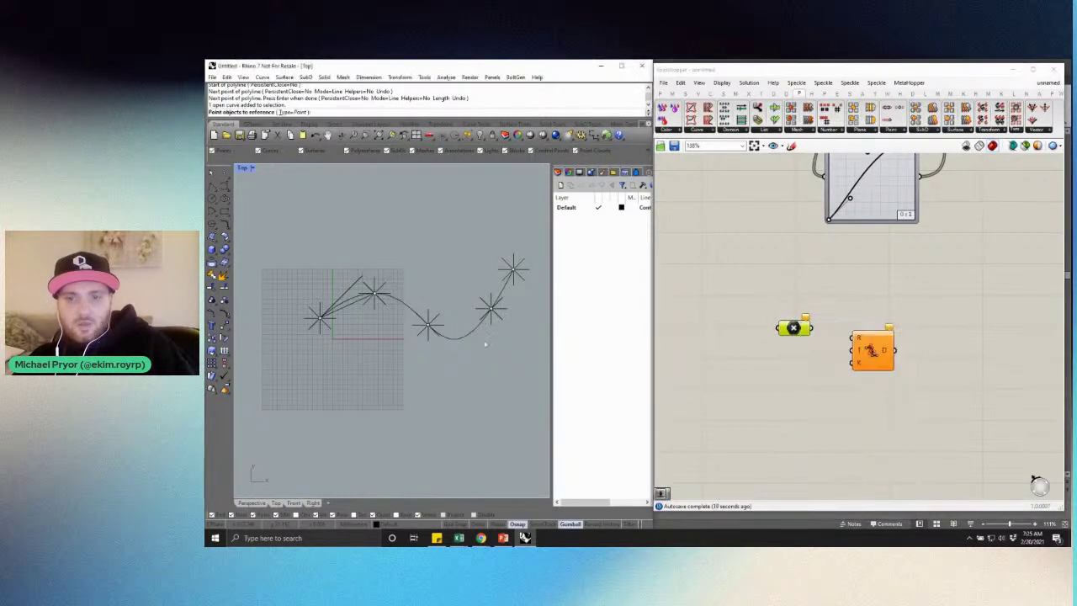
pyautogui.click(322, 320)
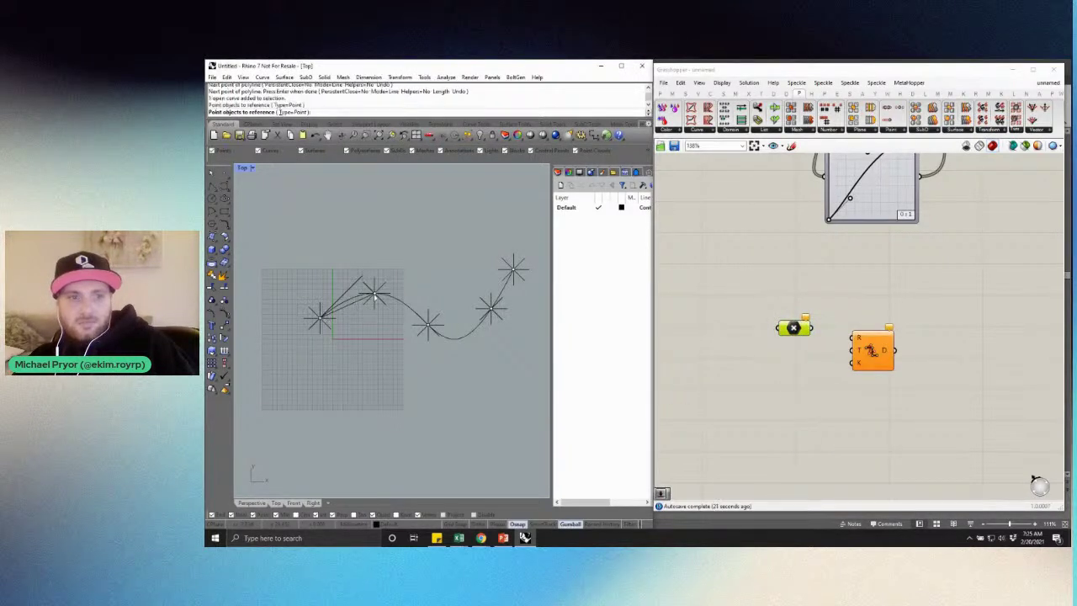
pyautogui.click(375, 297)
pyautogui.click(493, 313)
pyautogui.click(492, 311)
pyautogui.click(514, 273)
pyautogui.press('Return')
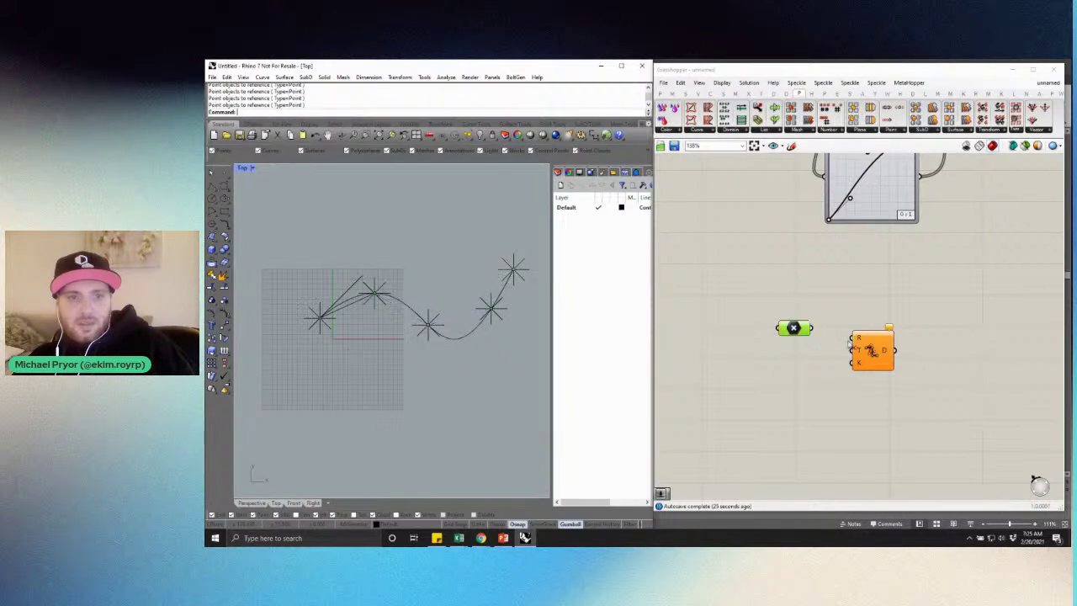
# Connect the Point parameter to the References (R) input of Discrete Polyline and align the component with it
pyautogui.moveTo(871, 346); pyautogui.dragTo(867, 347)
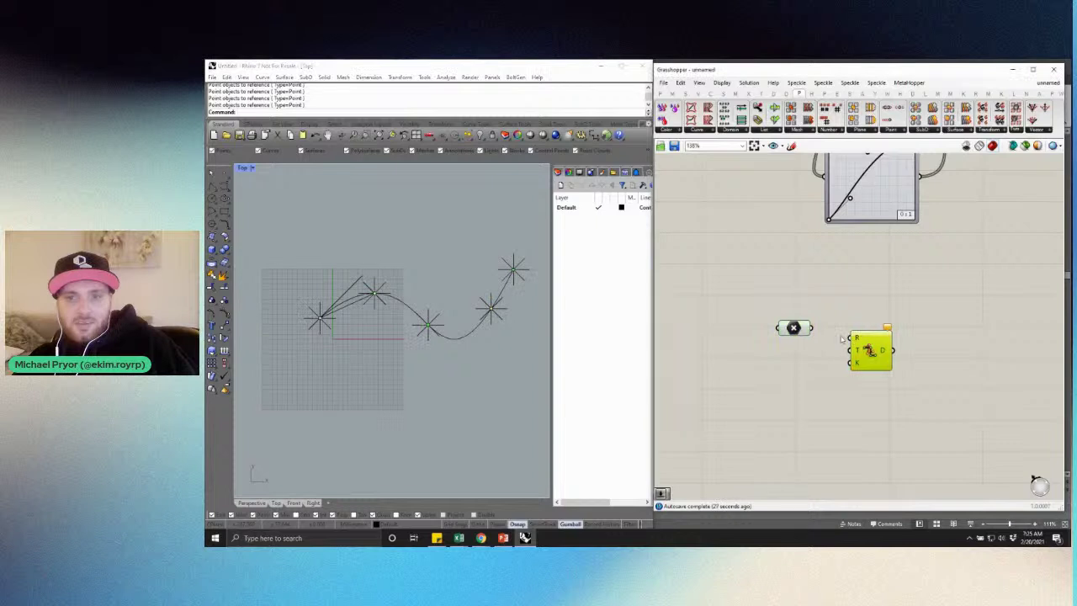
pyautogui.moveTo(811, 328); pyautogui.dragTo(856, 338)
pyautogui.click(828, 317)
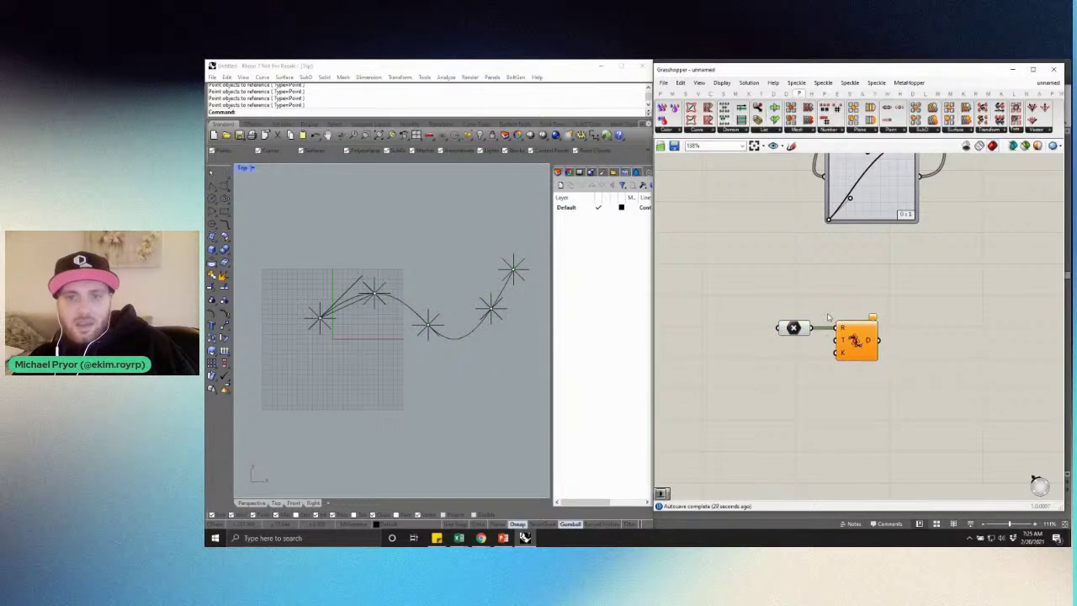
# Select the four lines of the second star in Rhino to examine them as target vectors
pyautogui.click(365, 290)
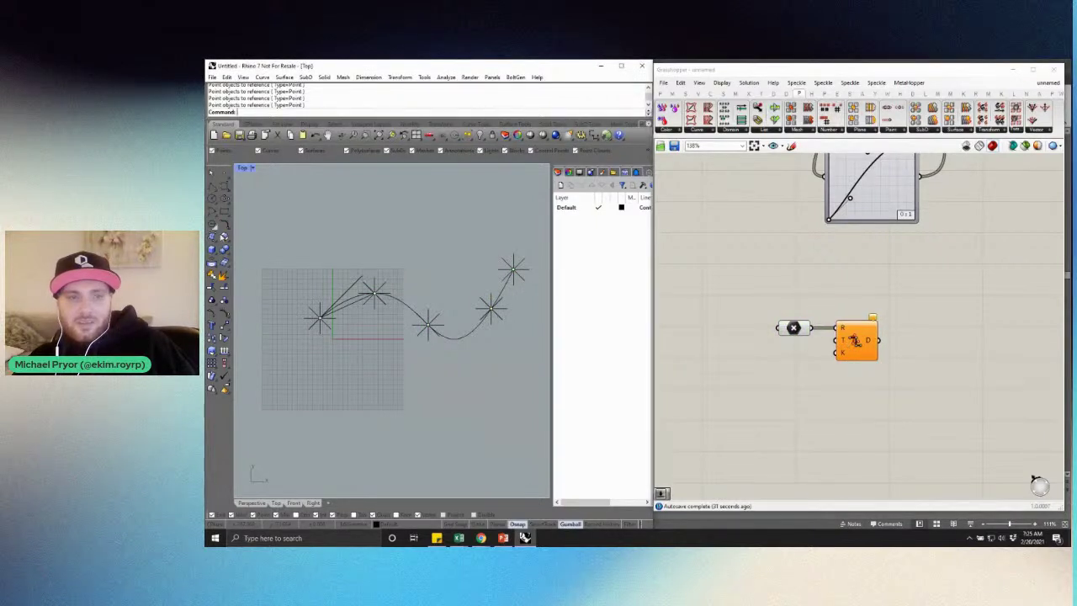
pyautogui.scroll(12, 366, 290)
pyautogui.moveTo(427, 242); pyautogui.dragTo(371, 281)
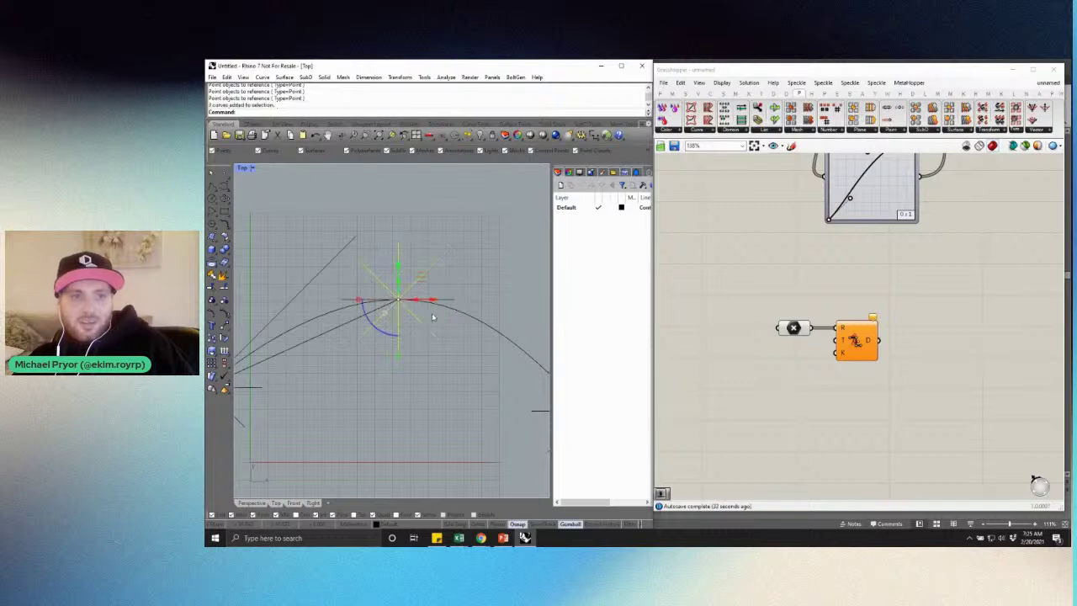
pyautogui.keyDown('shift'); pyautogui.click(452, 303); pyautogui.keyUp('shift')
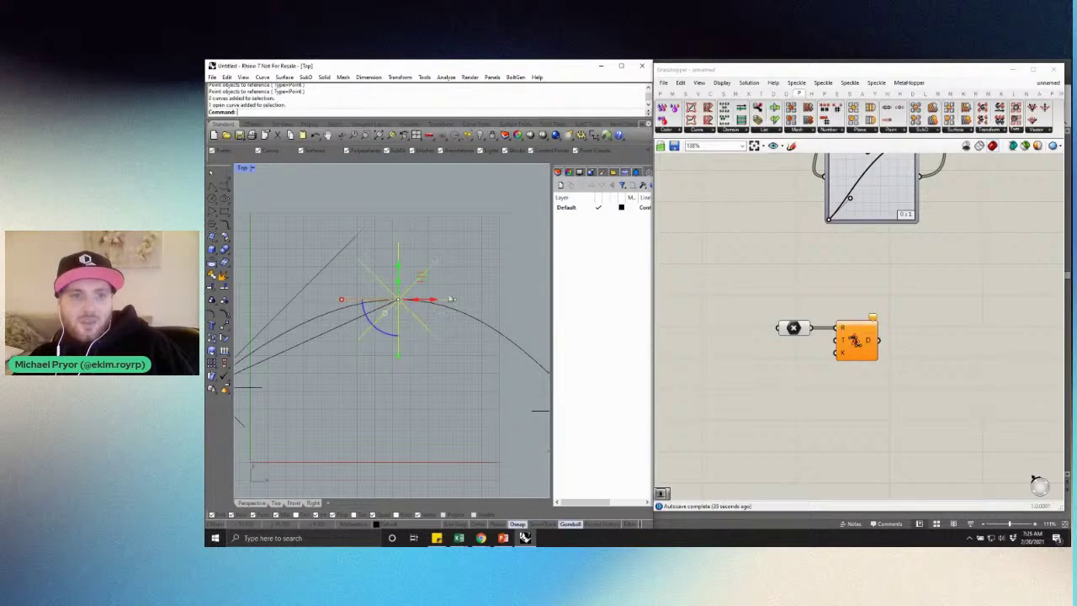
pyautogui.click(462, 239)
pyautogui.scroll(-3, 773, 305)
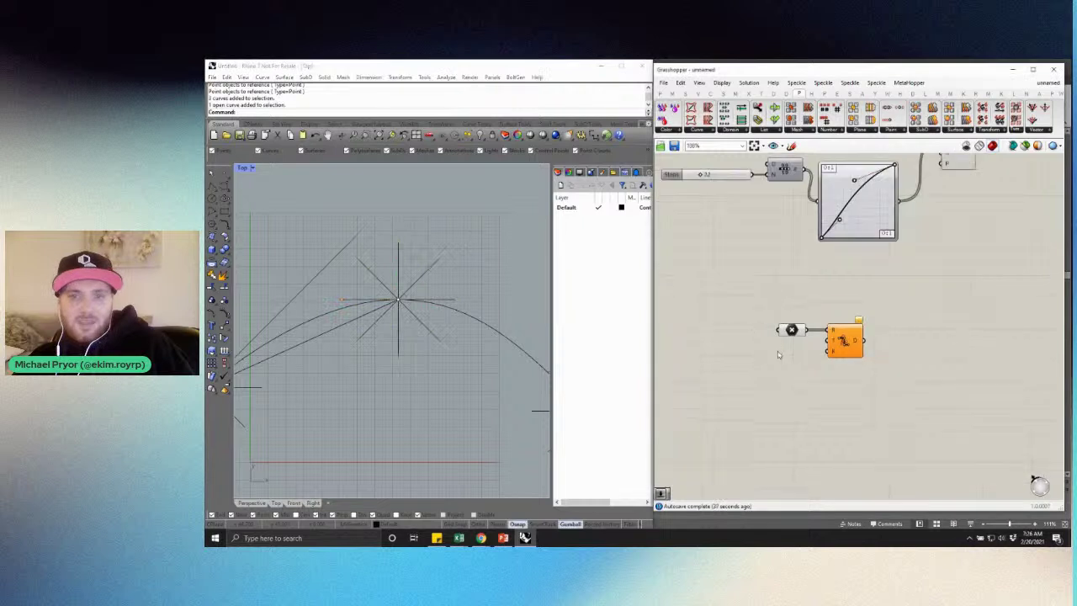
pyautogui.doubleClick(806, 372)
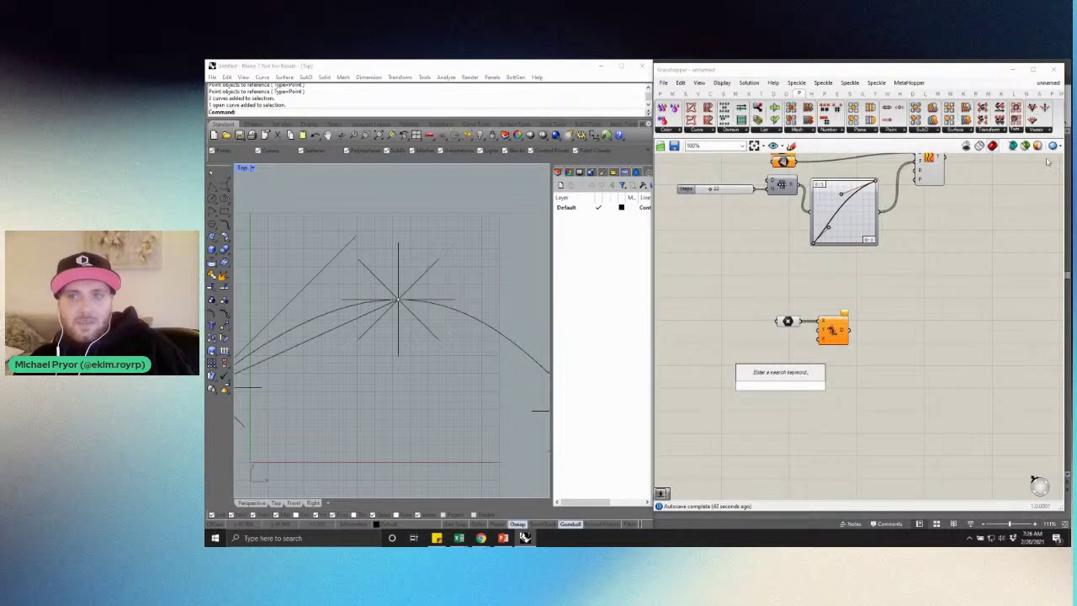
pyautogui.click(1042, 131)
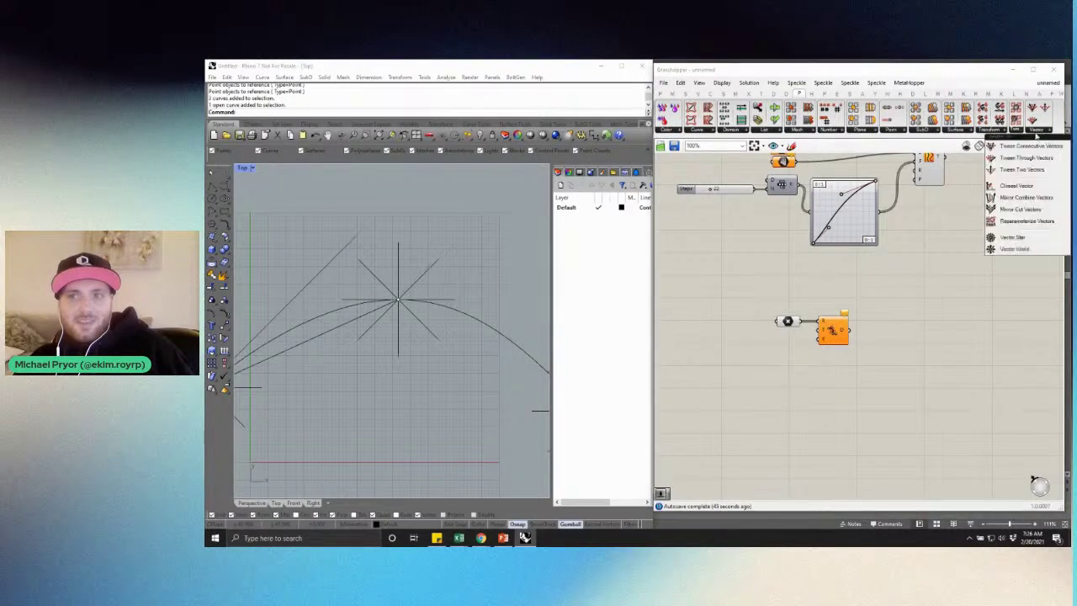
pyautogui.click(1013, 250)
pyautogui.scroll(3, 841, 319)
pyautogui.click(842, 320)
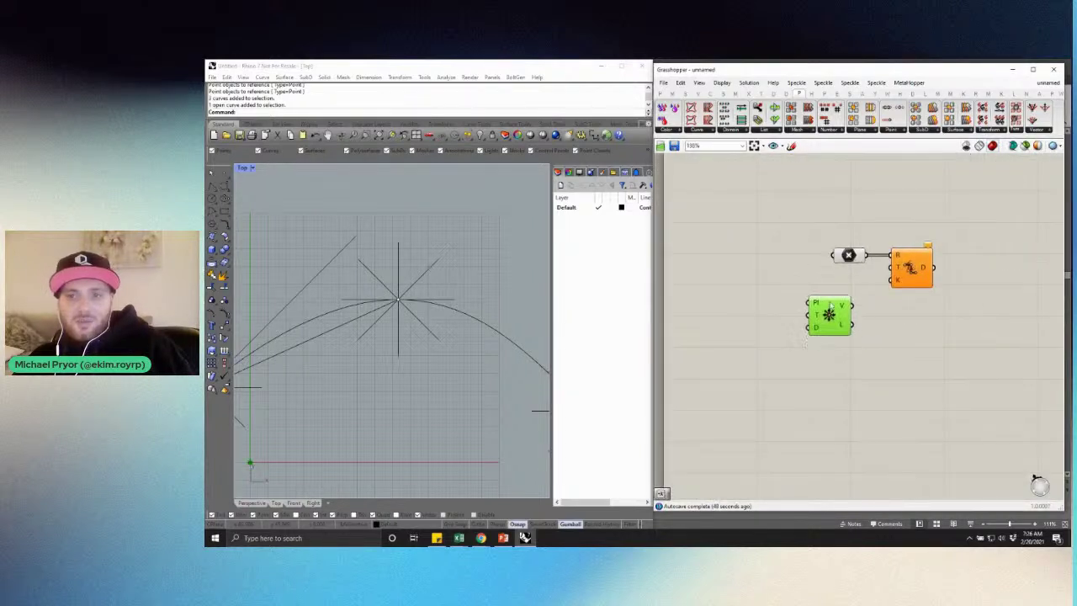
pyautogui.press('Delete')
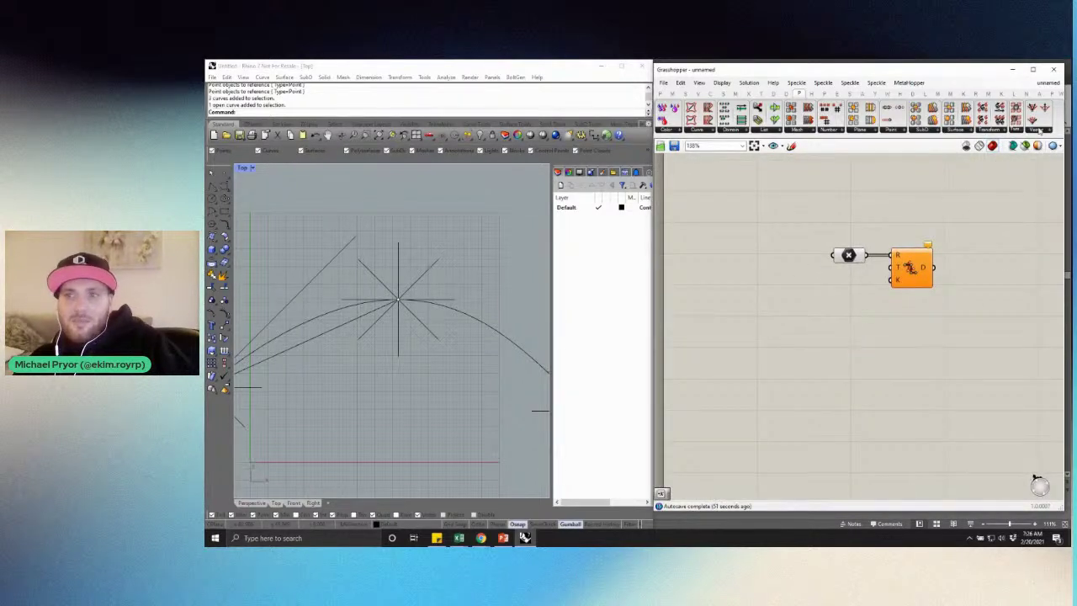
# Place a Vector Star component below Discrete Polyline and look through the options of its D input
pyautogui.click(1040, 130)
pyautogui.click(1002, 238)
pyautogui.click(860, 335)
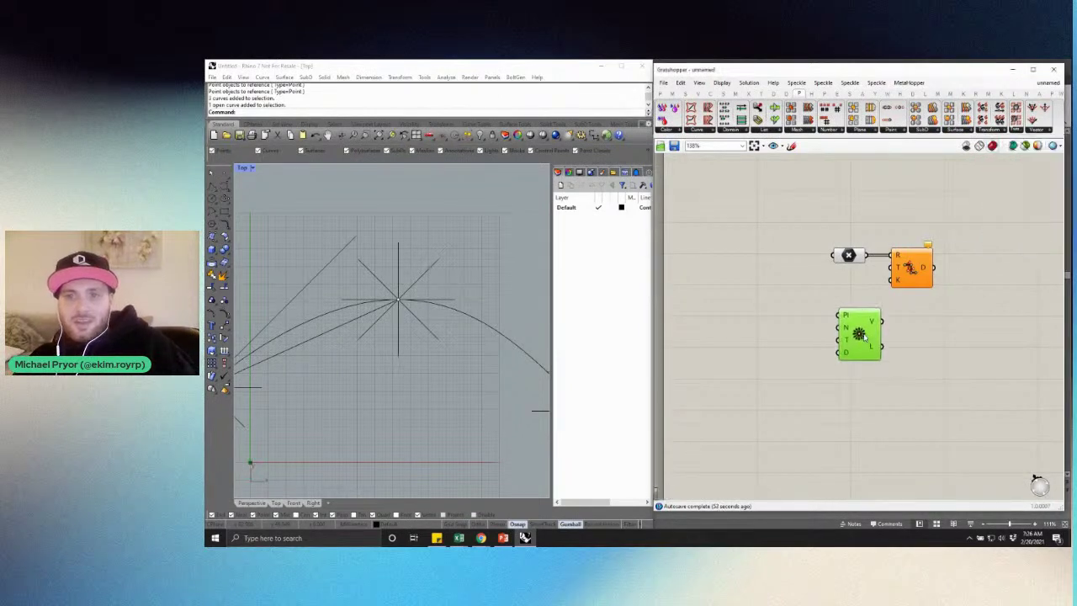
pyautogui.rightClick(846, 354)
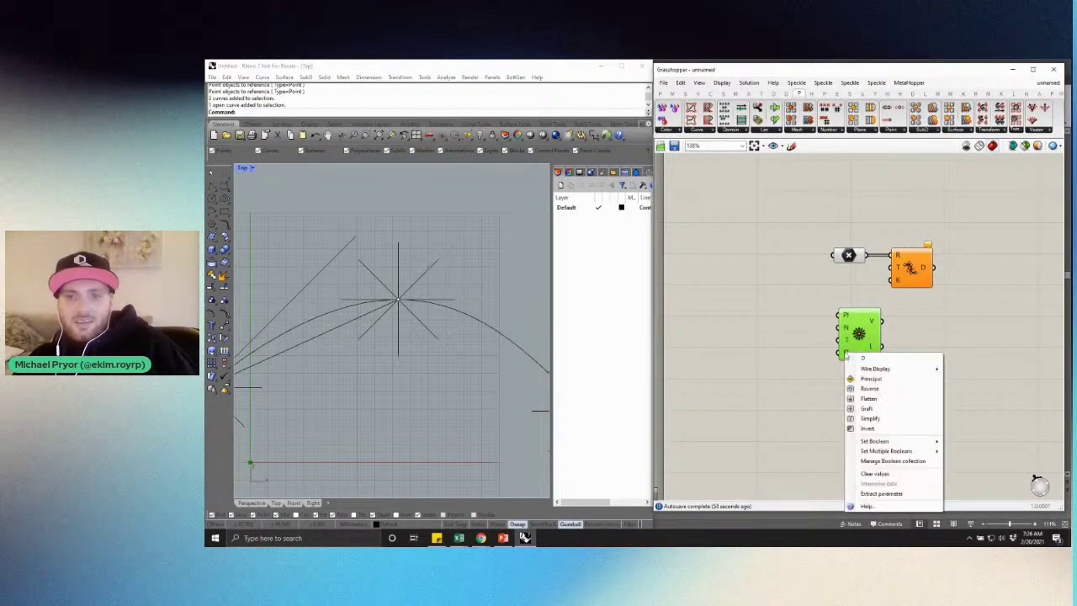
pyautogui.click(867, 428)
pyautogui.rightClick(846, 354)
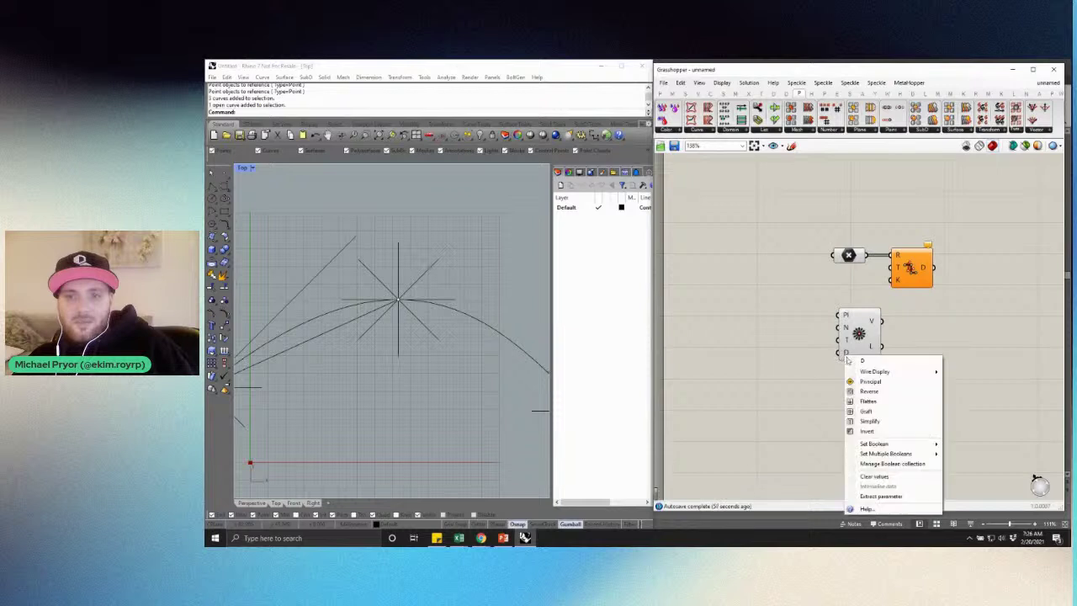
pyautogui.moveTo(895, 444)
pyautogui.click(970, 453)
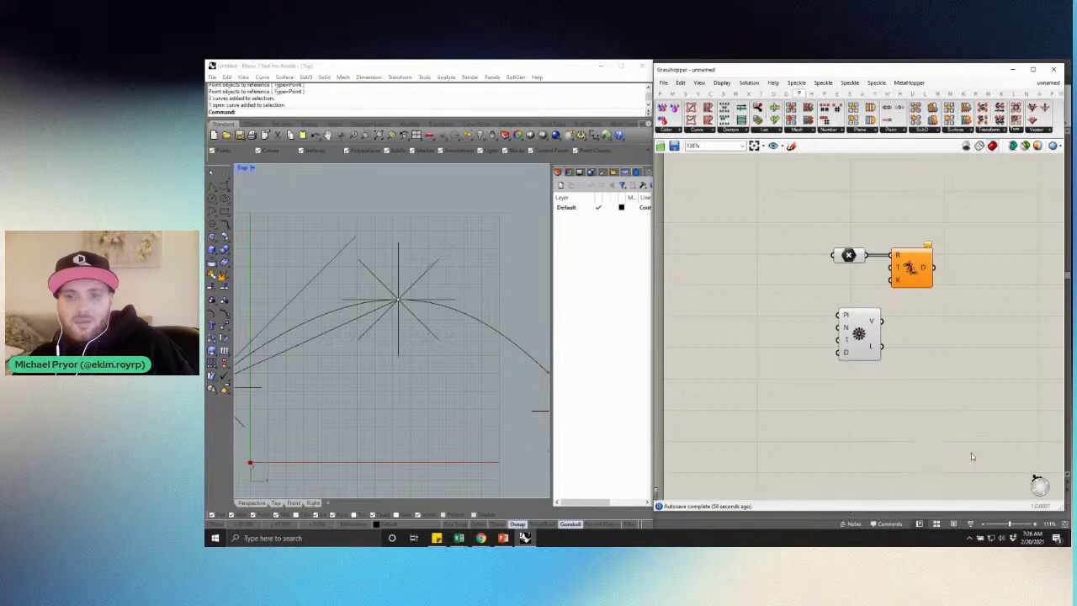
# Shift Vector Star to the left and move the Point parameter and Discrete Polyline up together to space out the canvas
pyautogui.scroll(-15, 398, 262)
pyautogui.scroll(20, 375, 287)
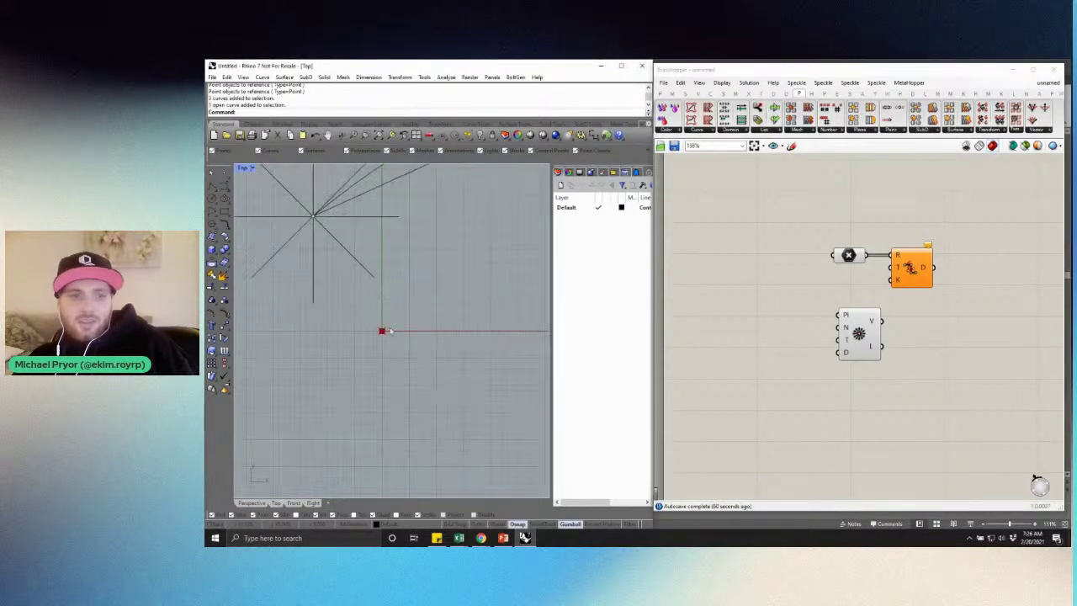
pyautogui.scroll(10, 336, 326)
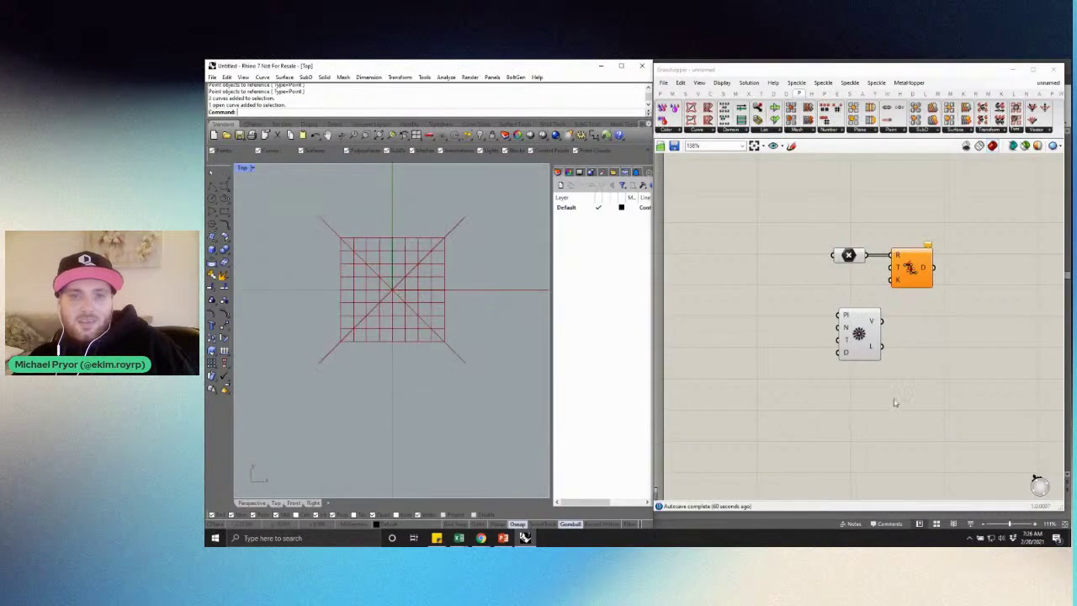
pyautogui.moveTo(846, 330); pyautogui.dragTo(811, 327)
pyautogui.click(794, 269)
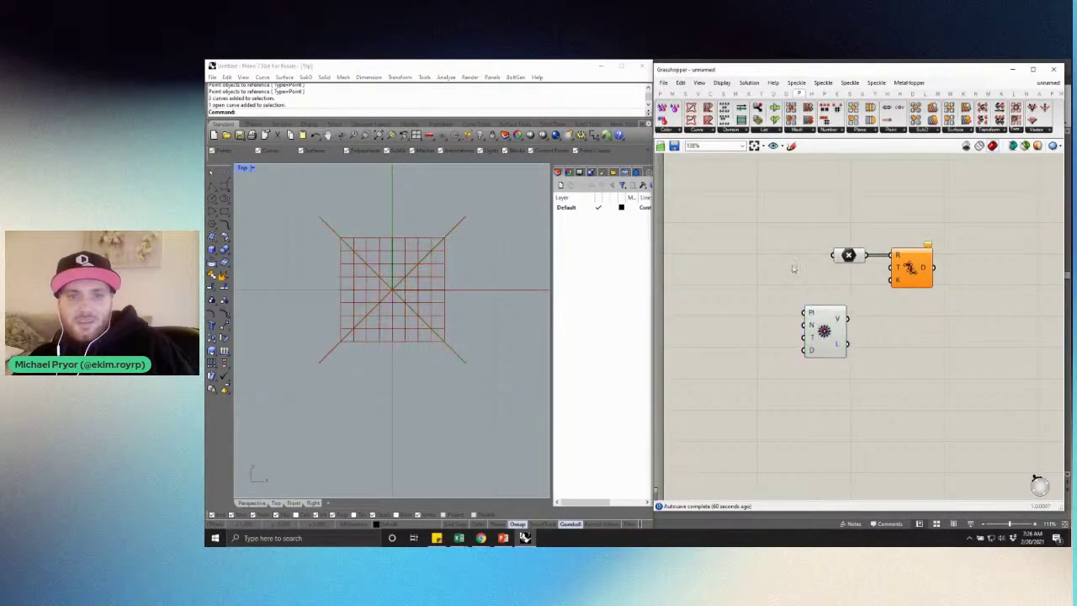
pyautogui.moveTo(937, 232); pyautogui.dragTo(803, 282)
pyautogui.moveTo(924, 280); pyautogui.dragTo(913, 232)
pyautogui.moveTo(854, 271); pyautogui.dragTo(803, 354)
pyautogui.moveTo(917, 187); pyautogui.dragTo(830, 240)
pyautogui.moveTo(911, 217)
pyautogui.mouseDown()
pyautogui.moveTo(837, 219)
pyautogui.moveTo(902, 227)
pyautogui.mouseUp()
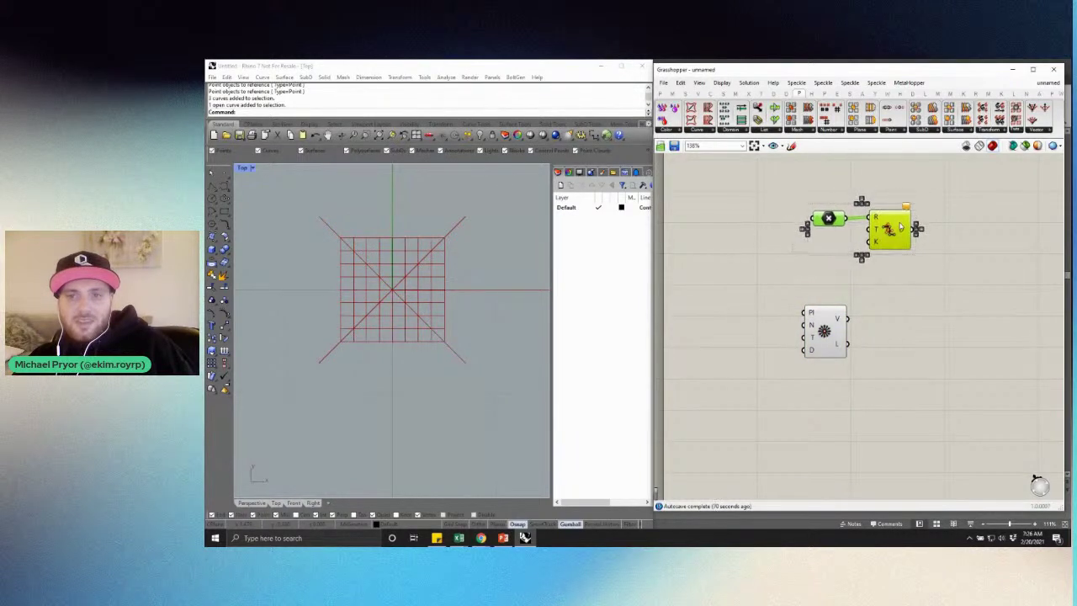
pyautogui.click(933, 181)
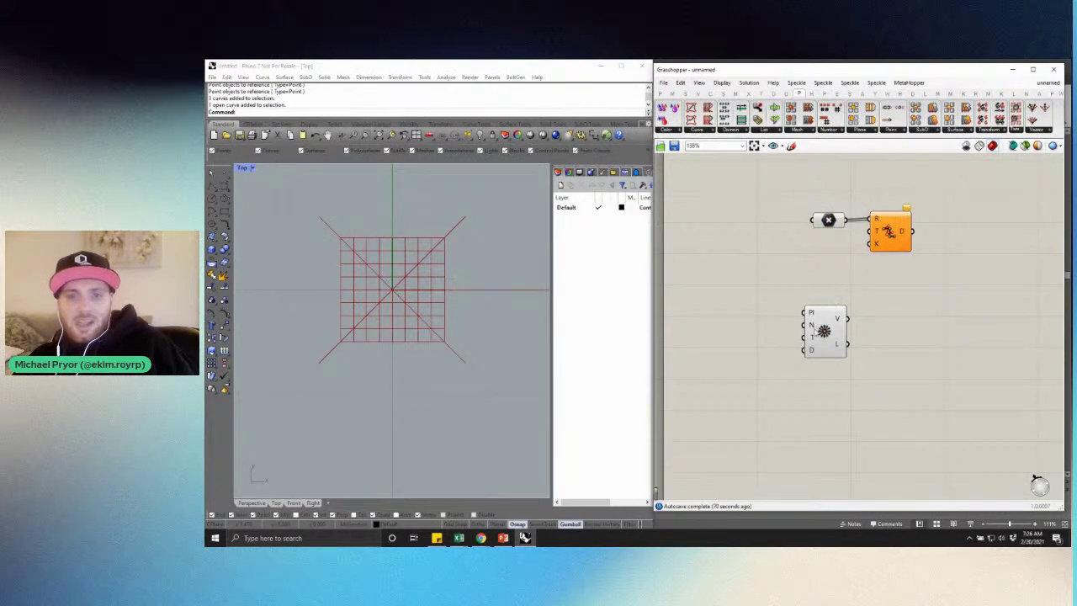
# Add a number slider, connect it to the N input of Vector Star and set it to 2
pyautogui.doubleClick(774, 291)
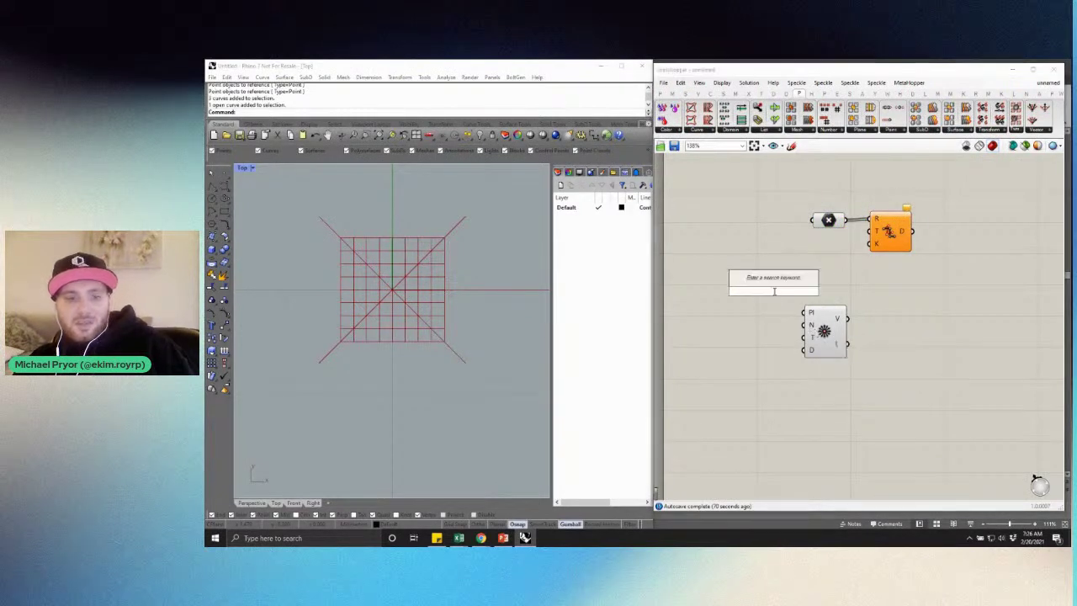
pyautogui.write('3')
pyautogui.press('Return')
pyautogui.moveTo(829, 291); pyautogui.dragTo(727, 331)
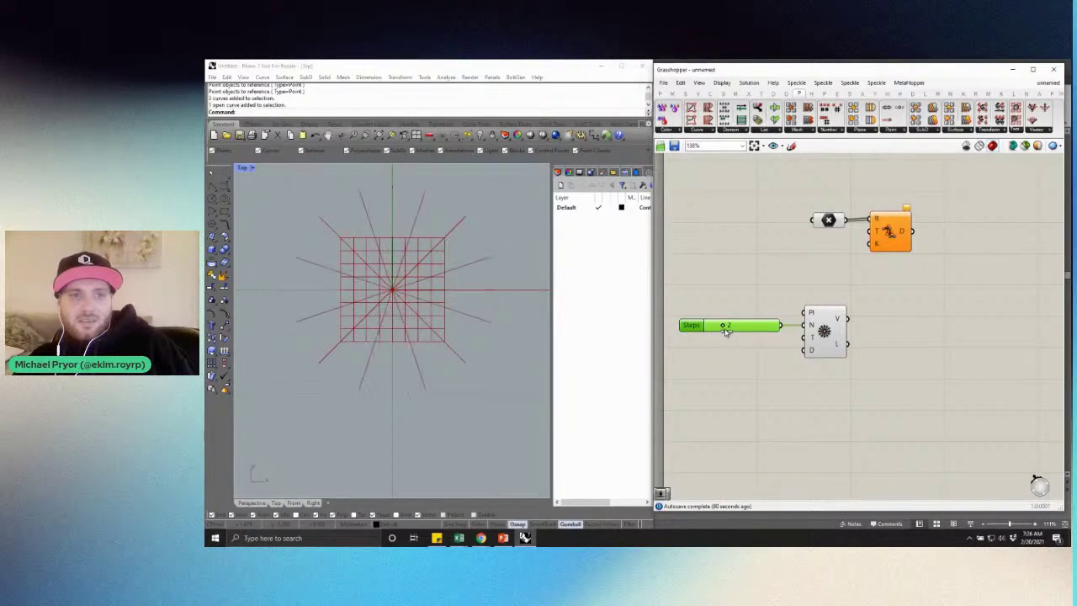
pyautogui.click(817, 283)
pyautogui.moveTo(830, 276); pyautogui.dragTo(820, 346)
pyautogui.click(810, 275)
# Inspect the generated vector star in Rhino and connect Vector Star's V output to the T input of Discrete Polyline
pyautogui.click(547, 275)
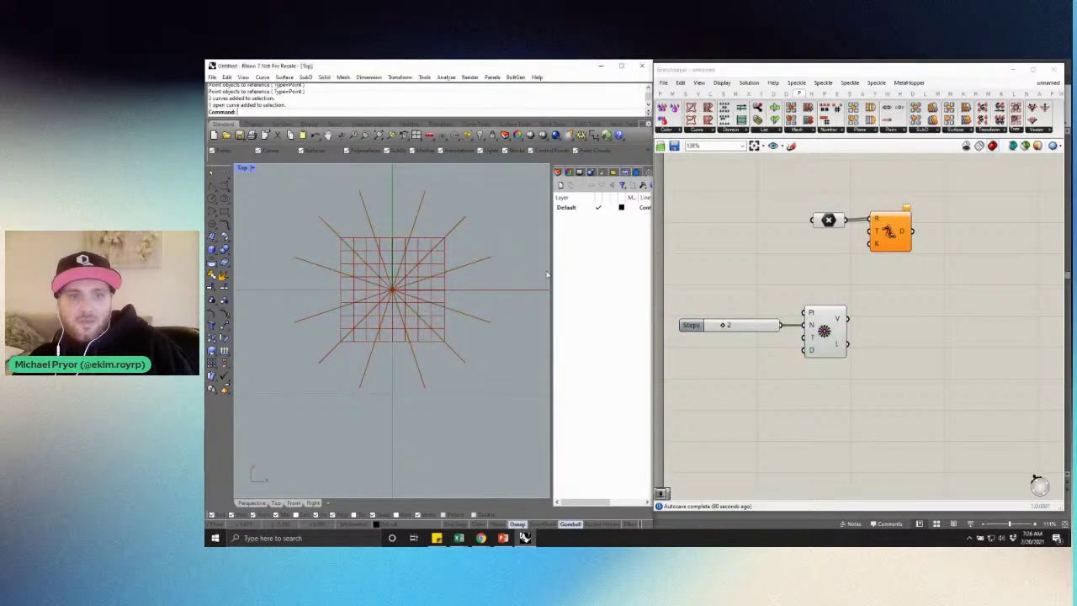
pyautogui.scroll(-3, 471, 303)
pyautogui.scroll(5, 412, 339)
pyautogui.moveTo(483, 291); pyautogui.dragTo(408, 322, button='right')
pyautogui.scroll(8, 325, 363)
pyautogui.click(813, 282)
pyautogui.moveTo(847, 318); pyautogui.dragTo(871, 230)
# Examine in Rhino how the discretized polyline runs past the five star points, focusing on the first and second stars
pyautogui.click(280, 264)
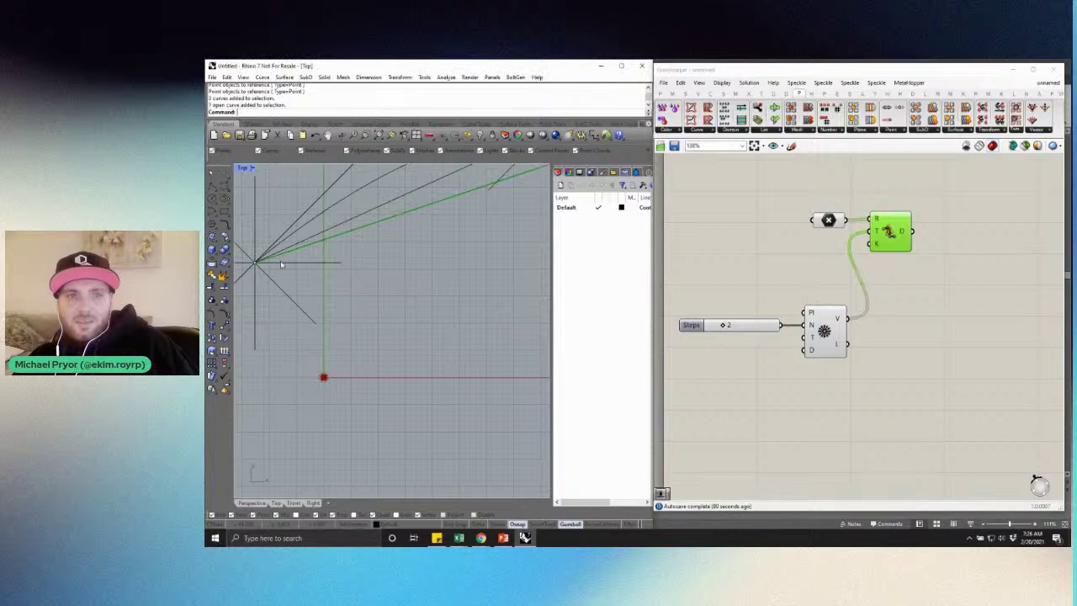
pyautogui.scroll(-18, 280, 263)
pyautogui.scroll(6, 327, 298)
pyautogui.scroll(-4, 398, 297)
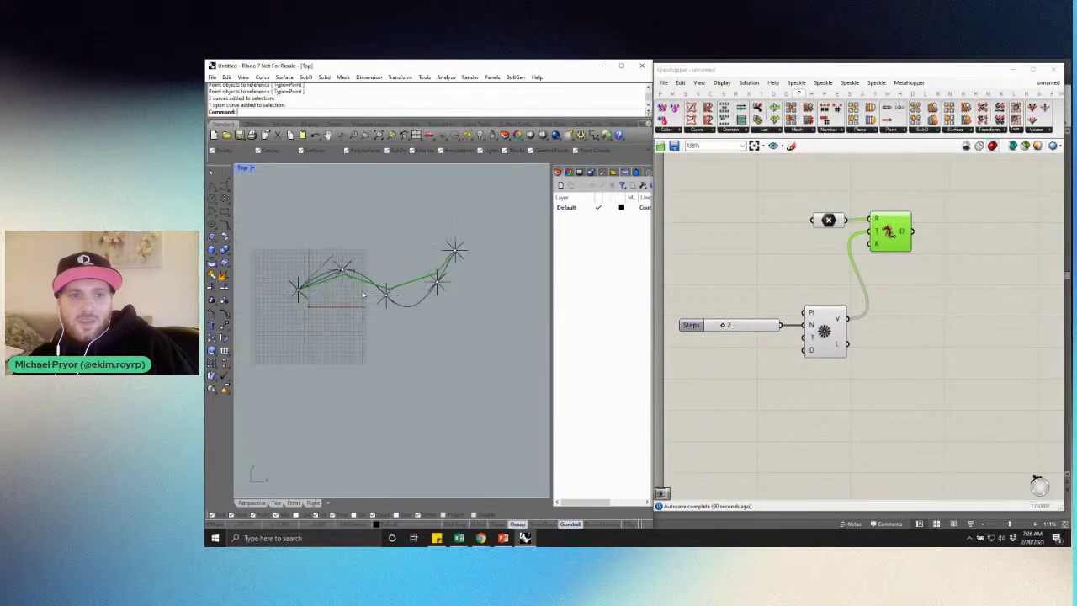
pyautogui.scroll(2, 339, 289)
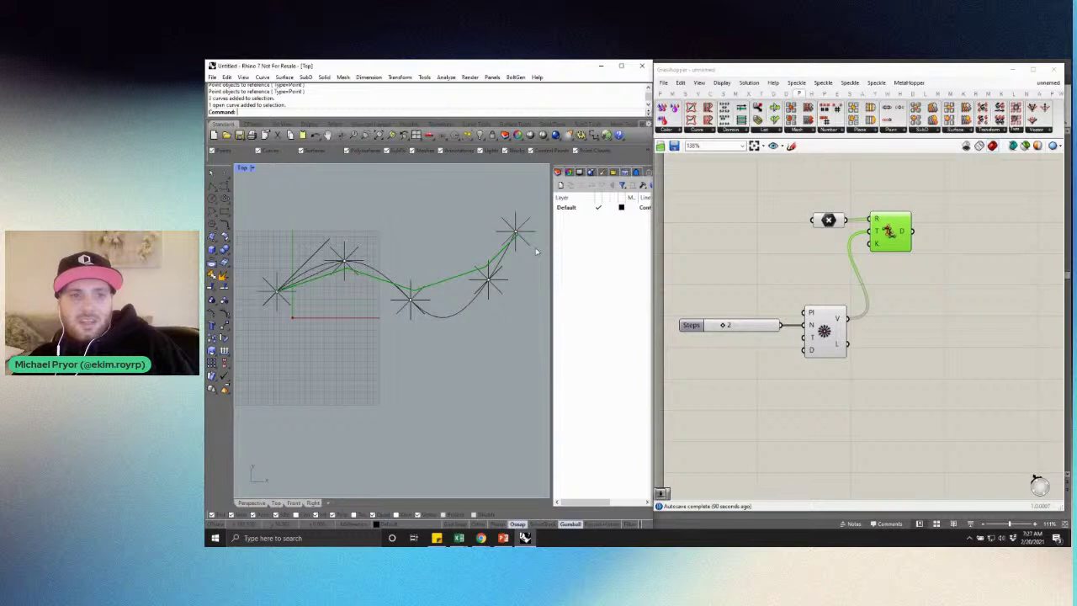
pyautogui.scroll(2, 385, 254)
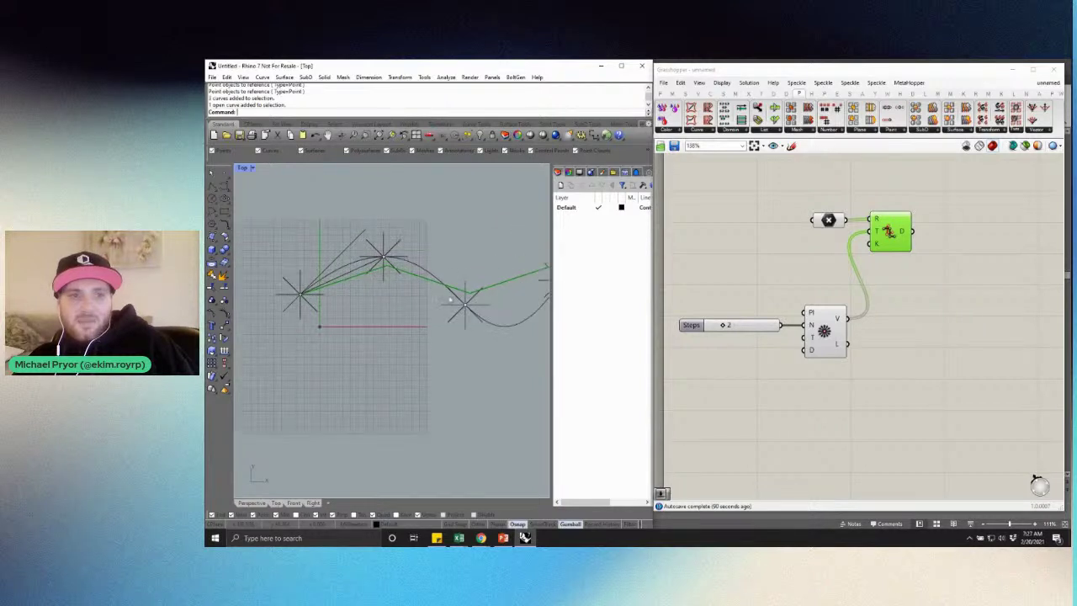
pyautogui.scroll(3, 318, 299)
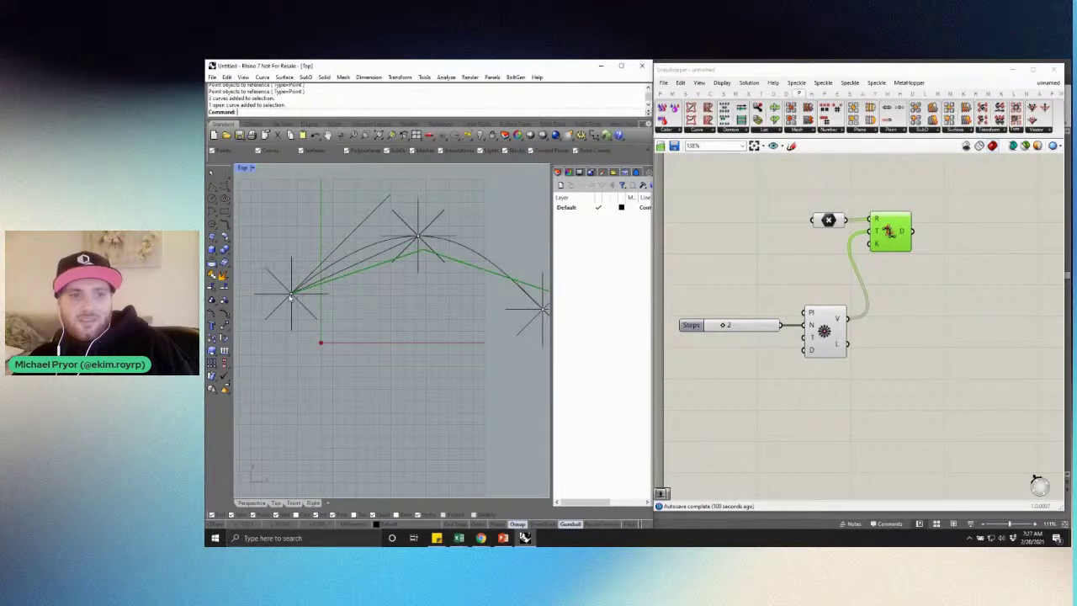
pyautogui.click(293, 295)
pyautogui.click(420, 238)
pyautogui.click(462, 209)
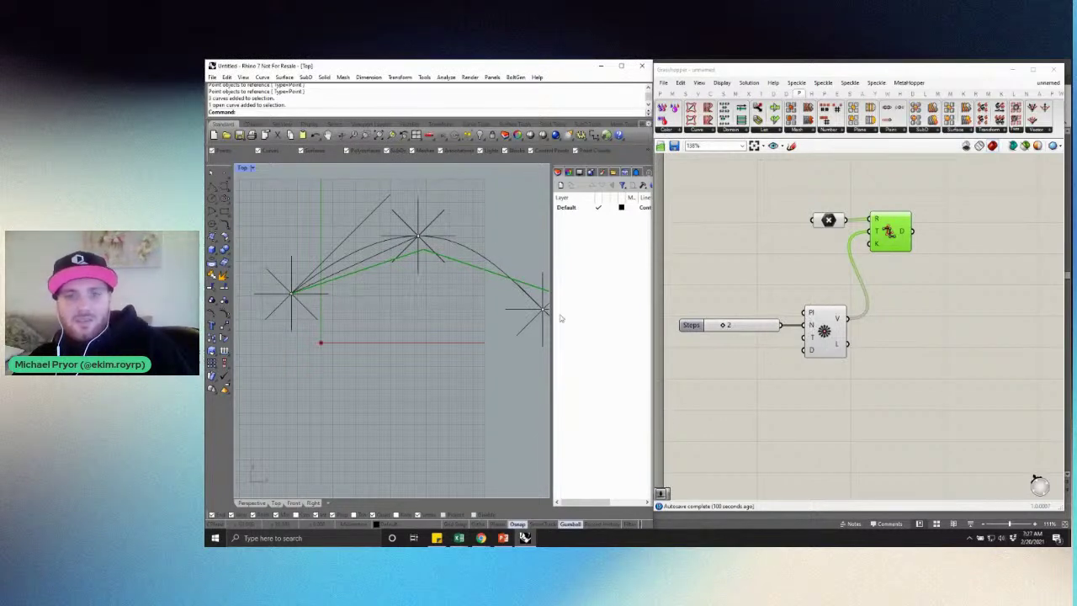
# Compare the discretized polyline with the original curve along its whole length, selecting Vector Star to change the highlighting
pyautogui.scroll(2, 291, 296)
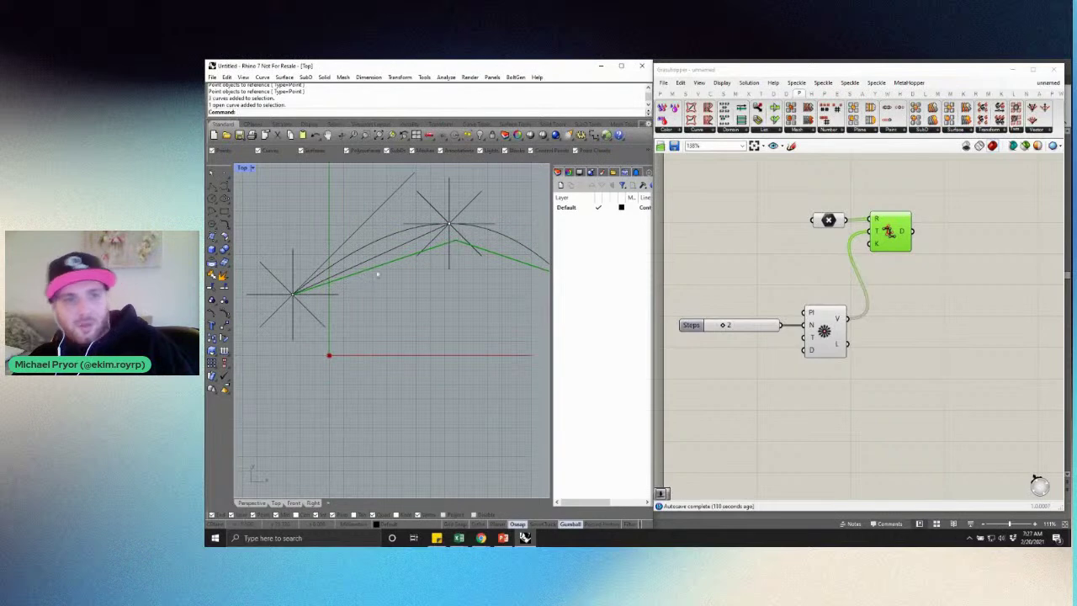
pyautogui.scroll(-5, 452, 242)
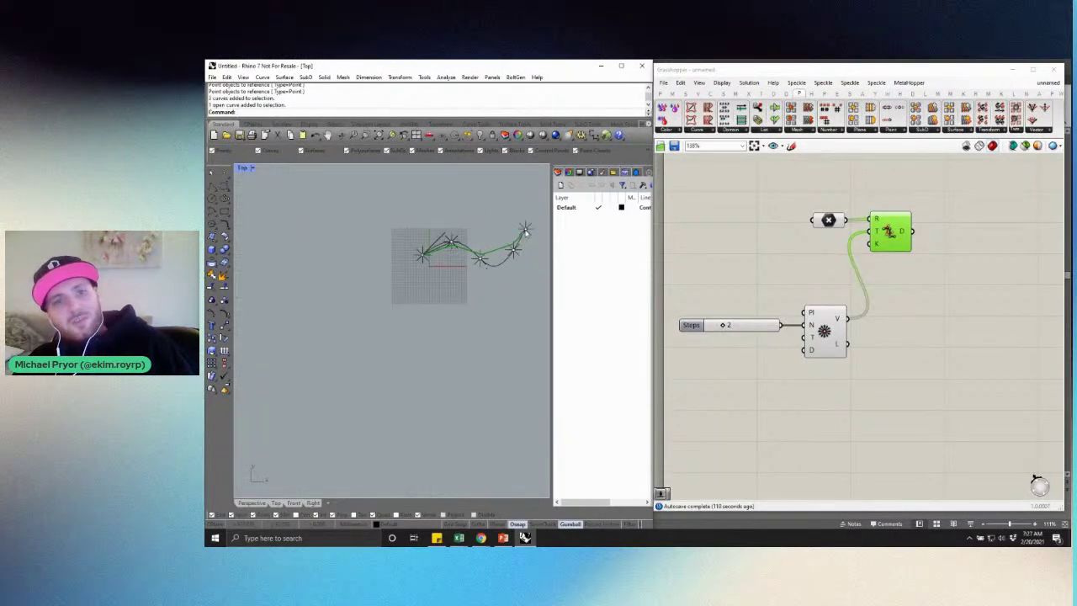
pyautogui.scroll(2, 523, 234)
pyautogui.scroll(3, 373, 293)
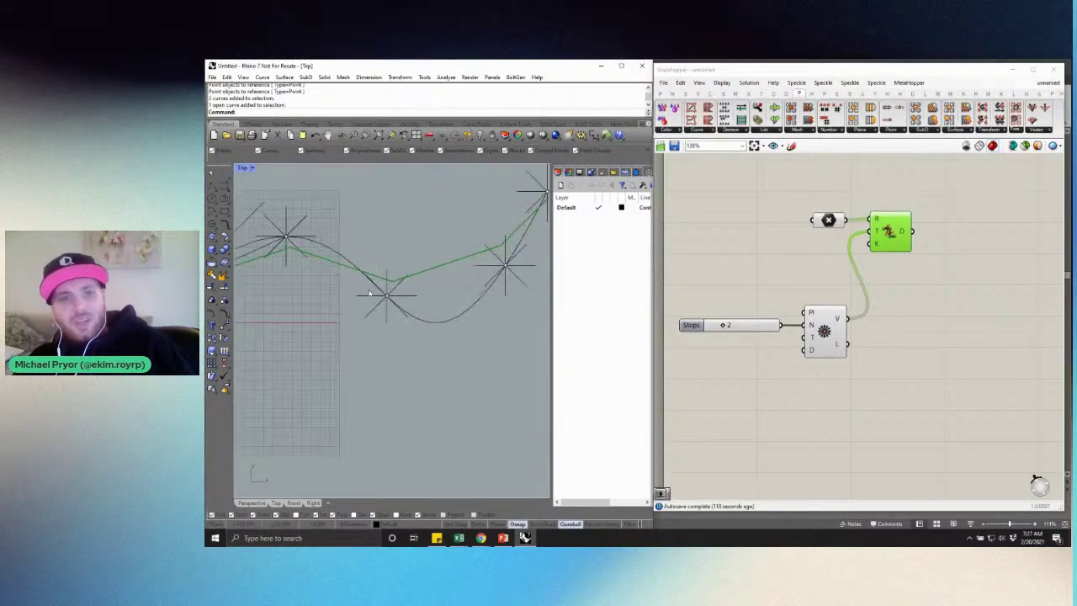
pyautogui.scroll(-3, 515, 254)
pyautogui.scroll(2, 455, 281)
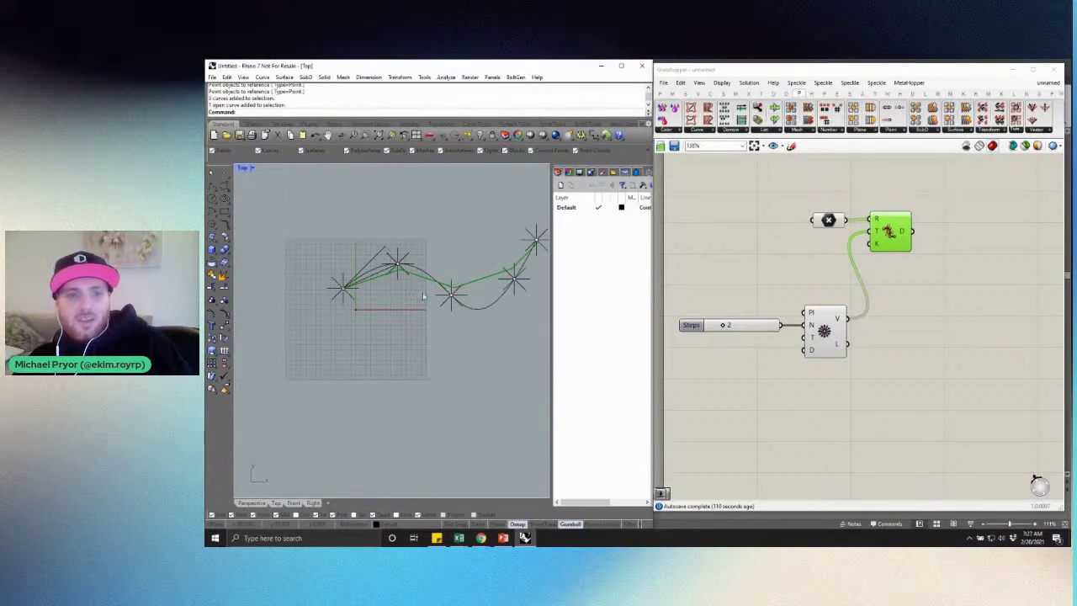
pyautogui.click(821, 332)
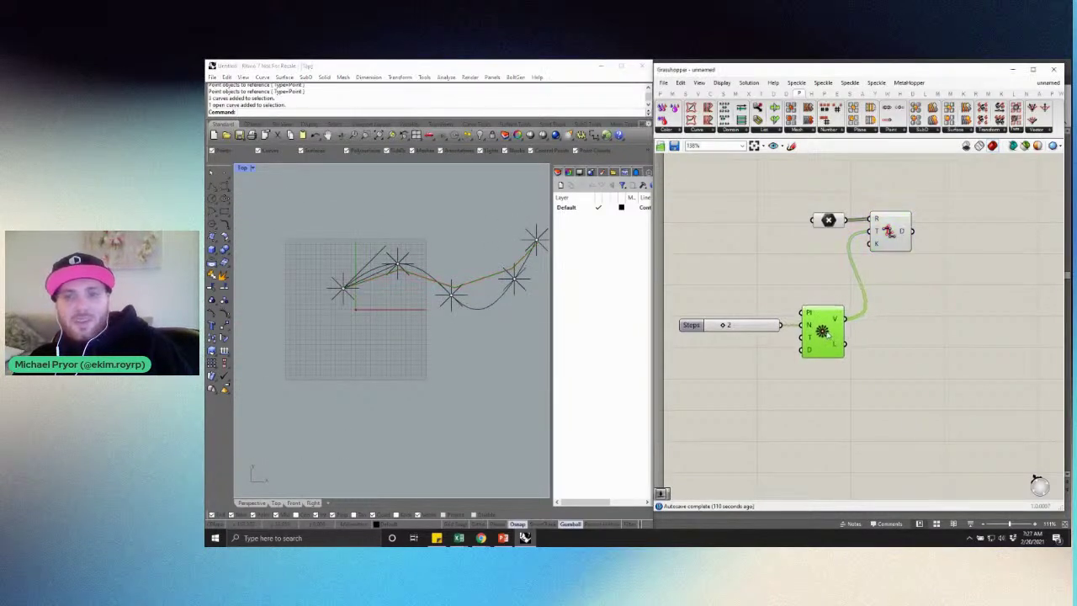
pyautogui.scroll(-3, 411, 277)
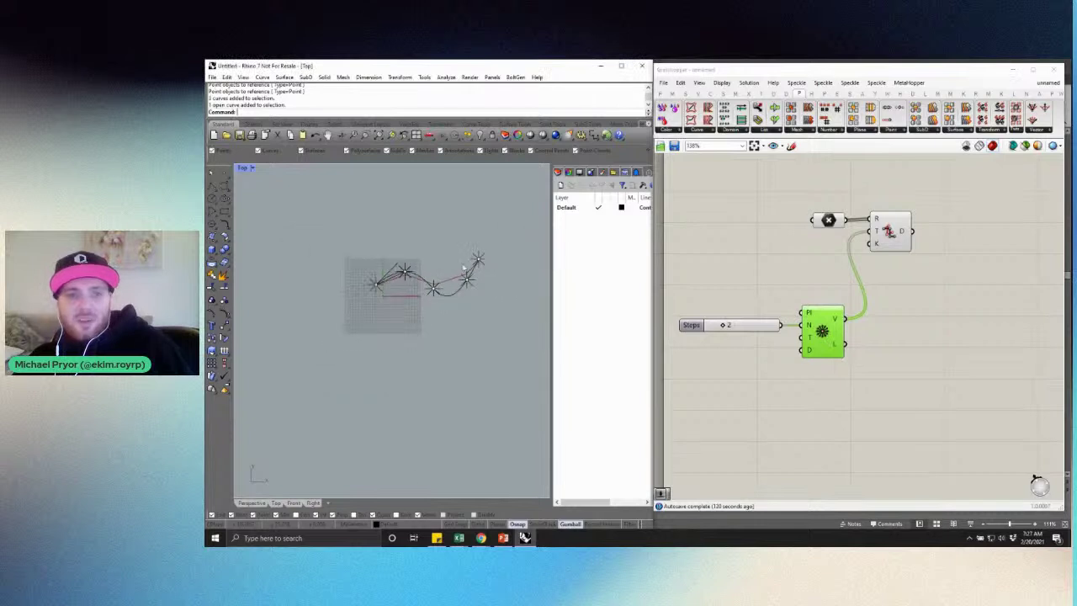
pyautogui.scroll(3, 470, 266)
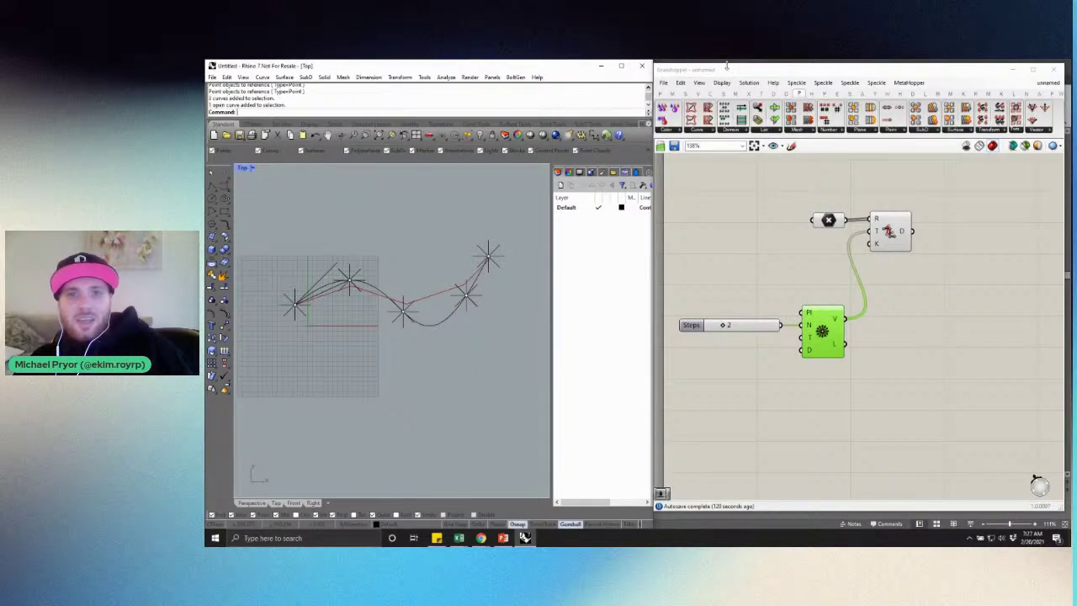
# Switch to the PowerPoint presentation and advance to slide 32 with the Tween Two, Tween Consecutive and Tween Through components
pyautogui.click(502, 538)
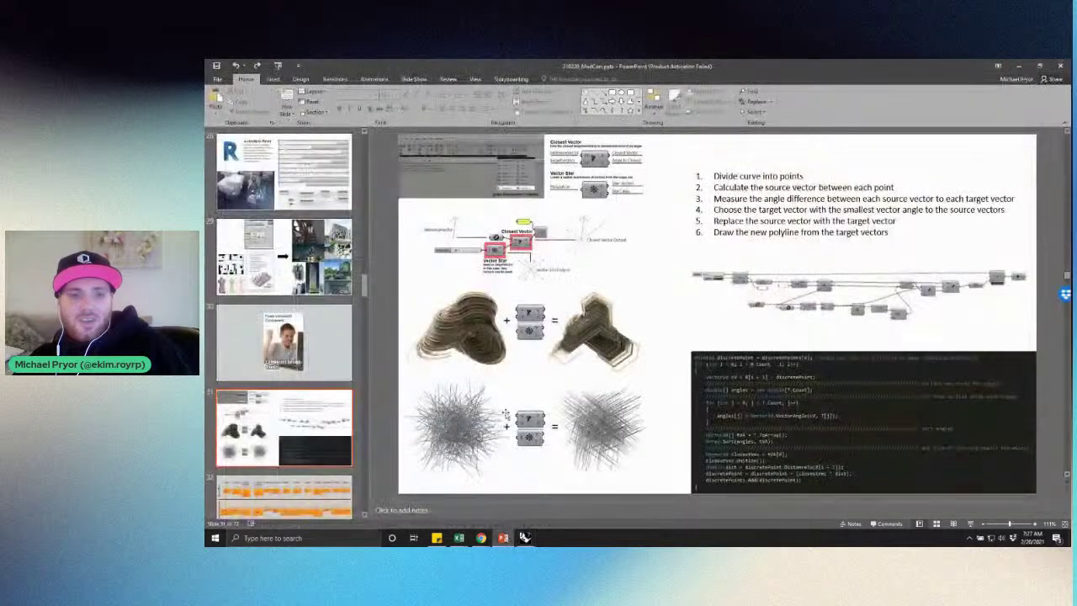
pyautogui.scroll(-1, 527, 341)
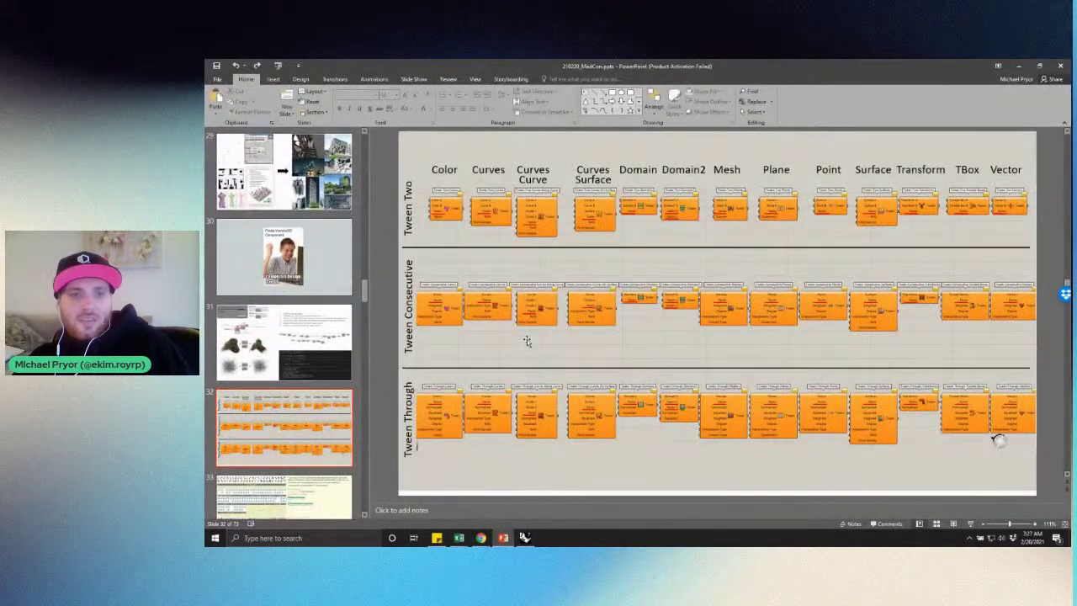